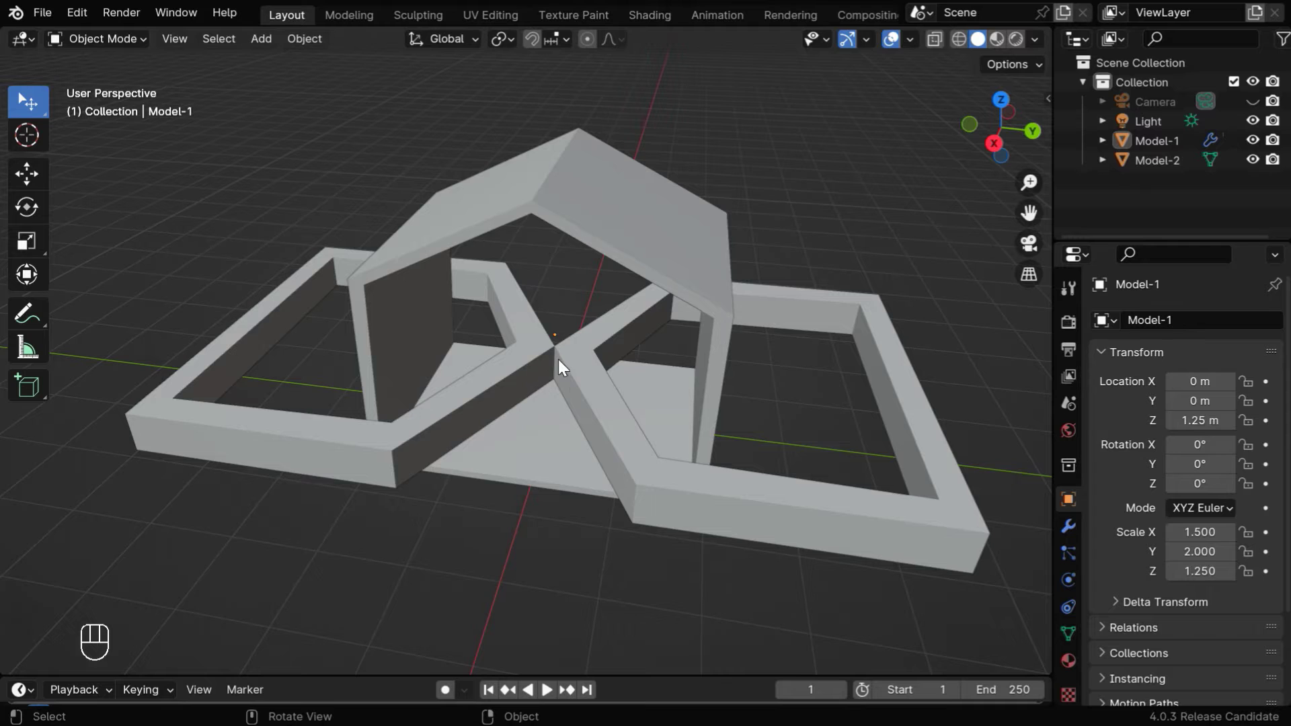
- Measure the floor frame edges (3.125 m, 2.5 m, 3.125 m) and the 2.7744 m left frame edge
left_click(38, 348)
left_click_drag(124, 413, 988, 533, "ctrl")
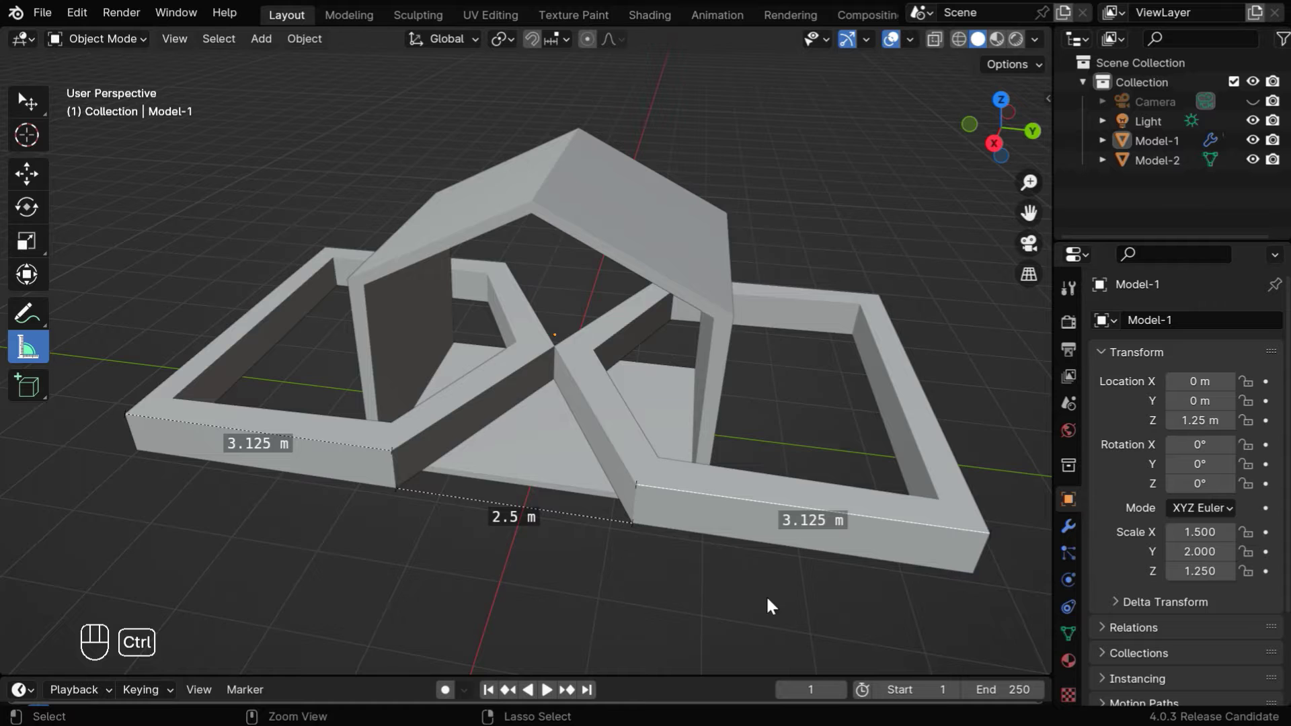
middle_click_drag(423, 628, 503, 610)
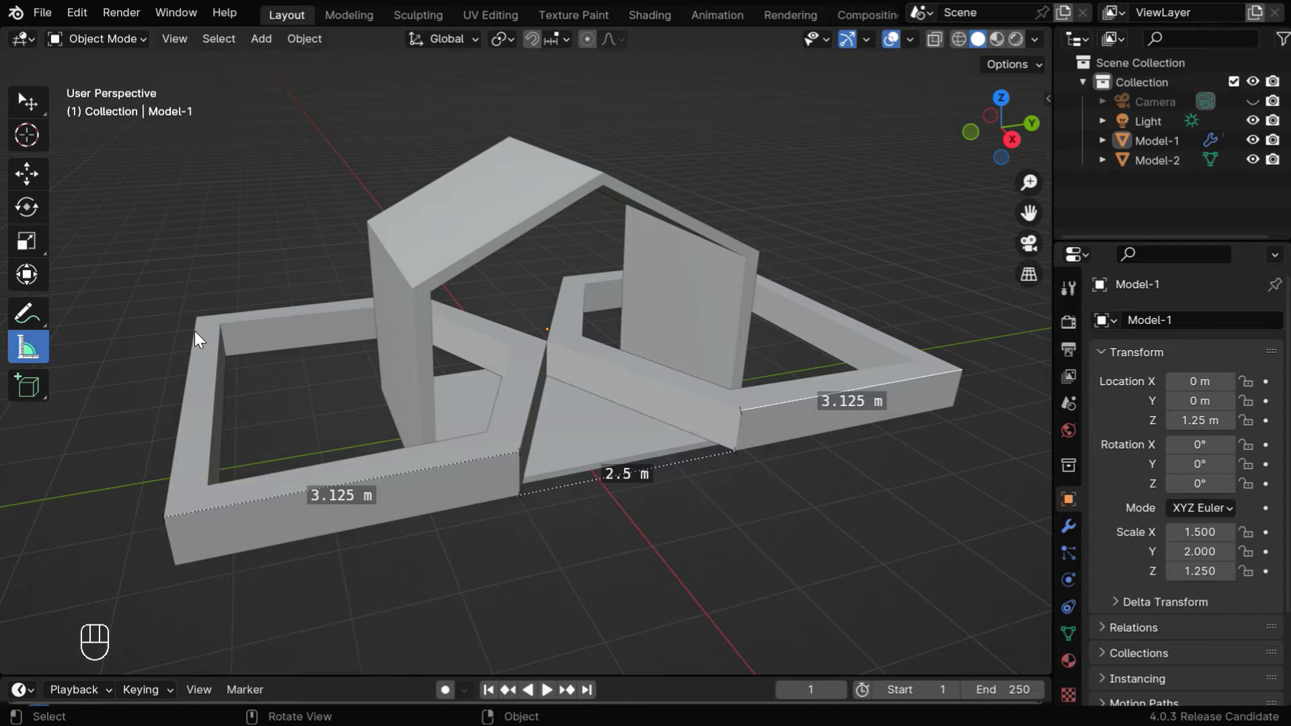
left_click_drag(197, 317, 166, 518)
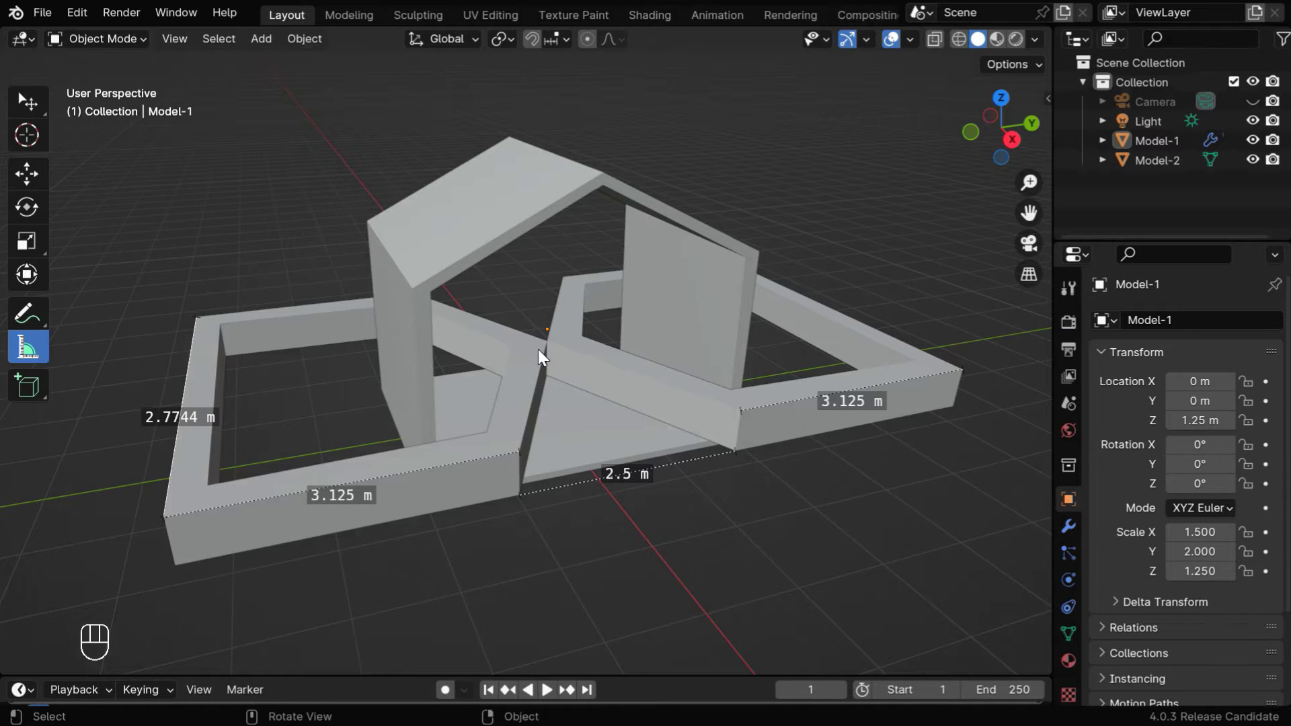
- Redo the rulers: 2.79508 m across the middle frame, 4.23806 m along the left frame's inner corners
left_click_drag(547, 341, 741, 411)
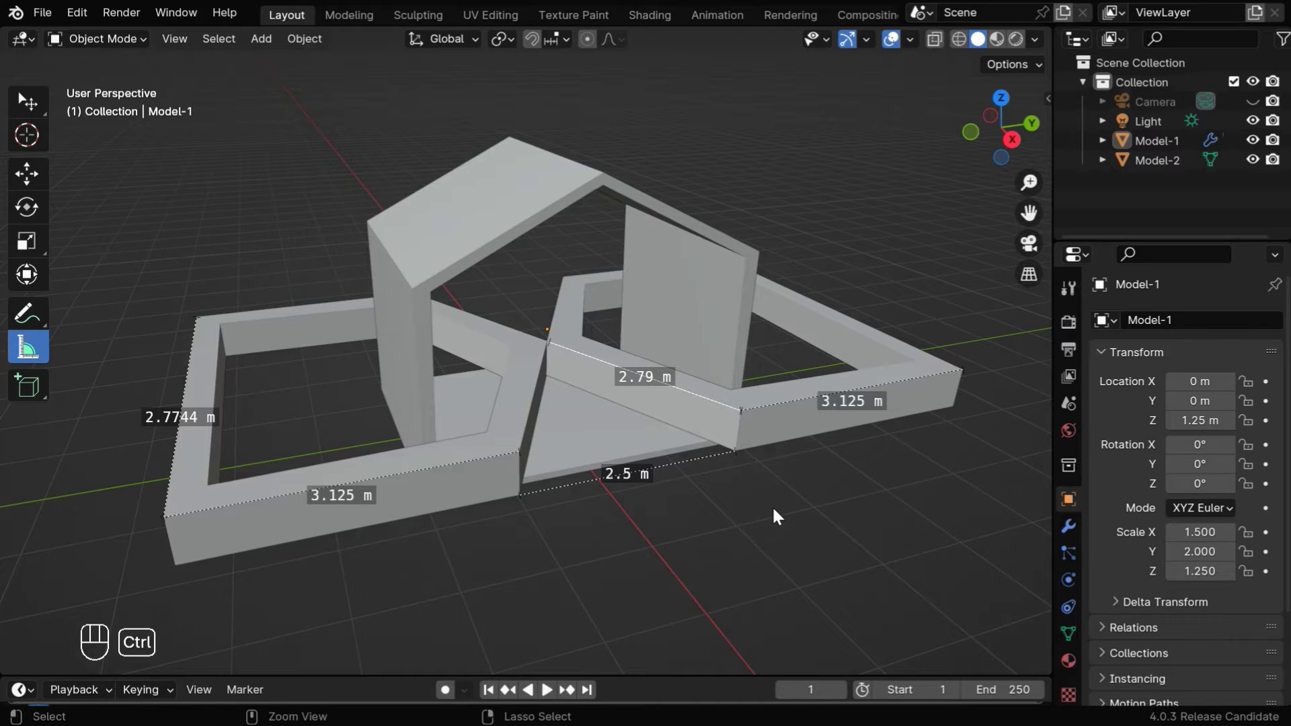
key("ctrl+z")
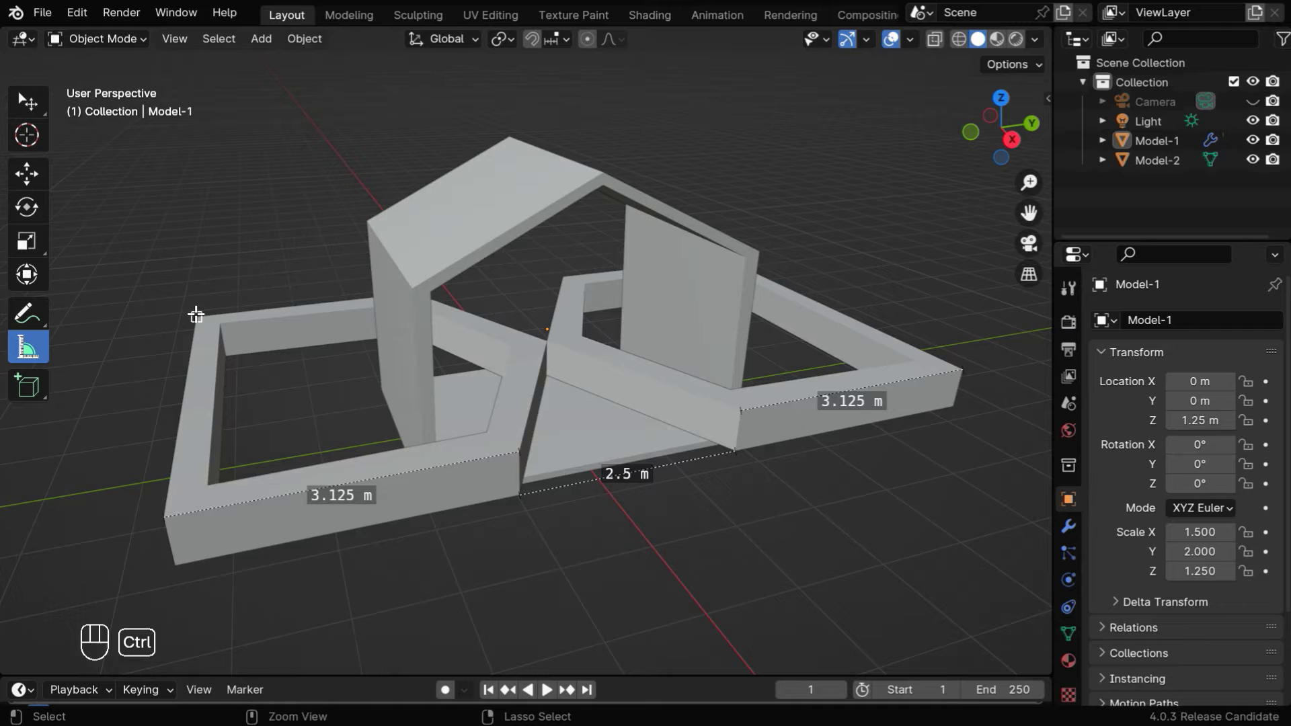
left_click_drag(197, 316, 163, 517, "ctrl")
left_click_drag(545, 340, 740, 408, "ctrl")
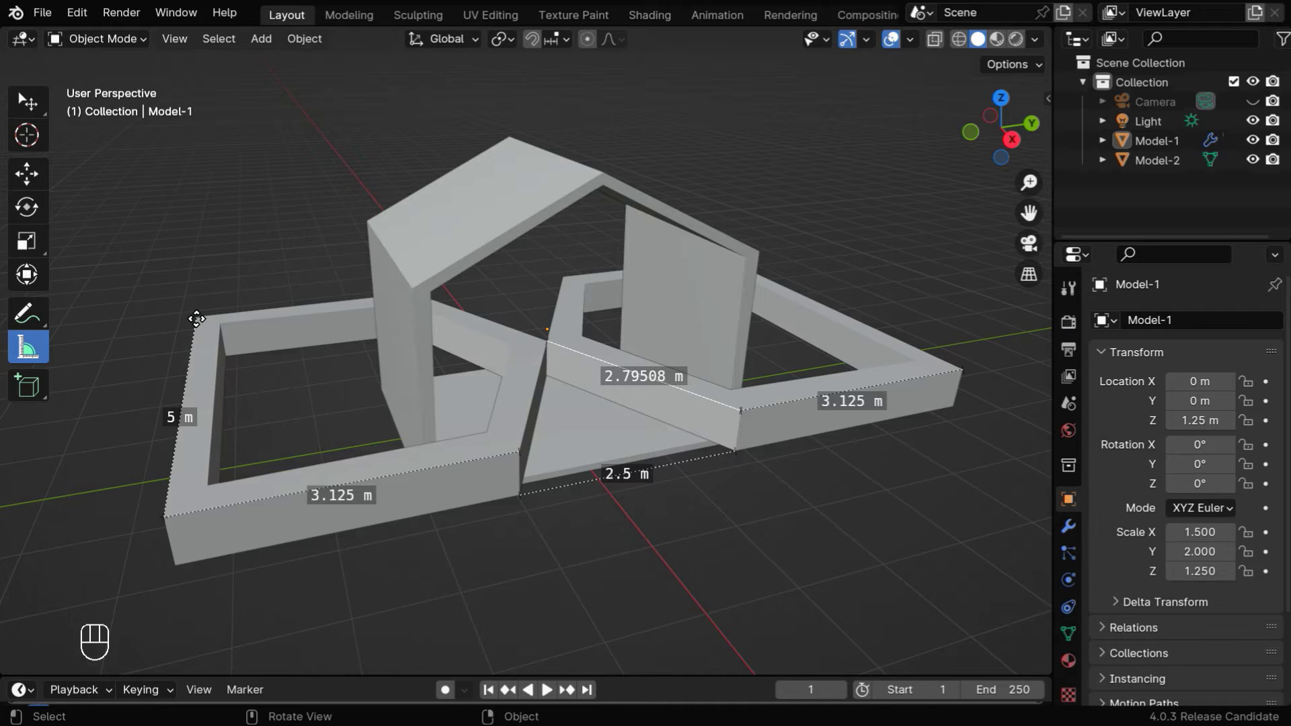
left_click_drag(196, 318, 219, 323, "ctrl")
left_click_drag(165, 516, 208, 484, "ctrl")
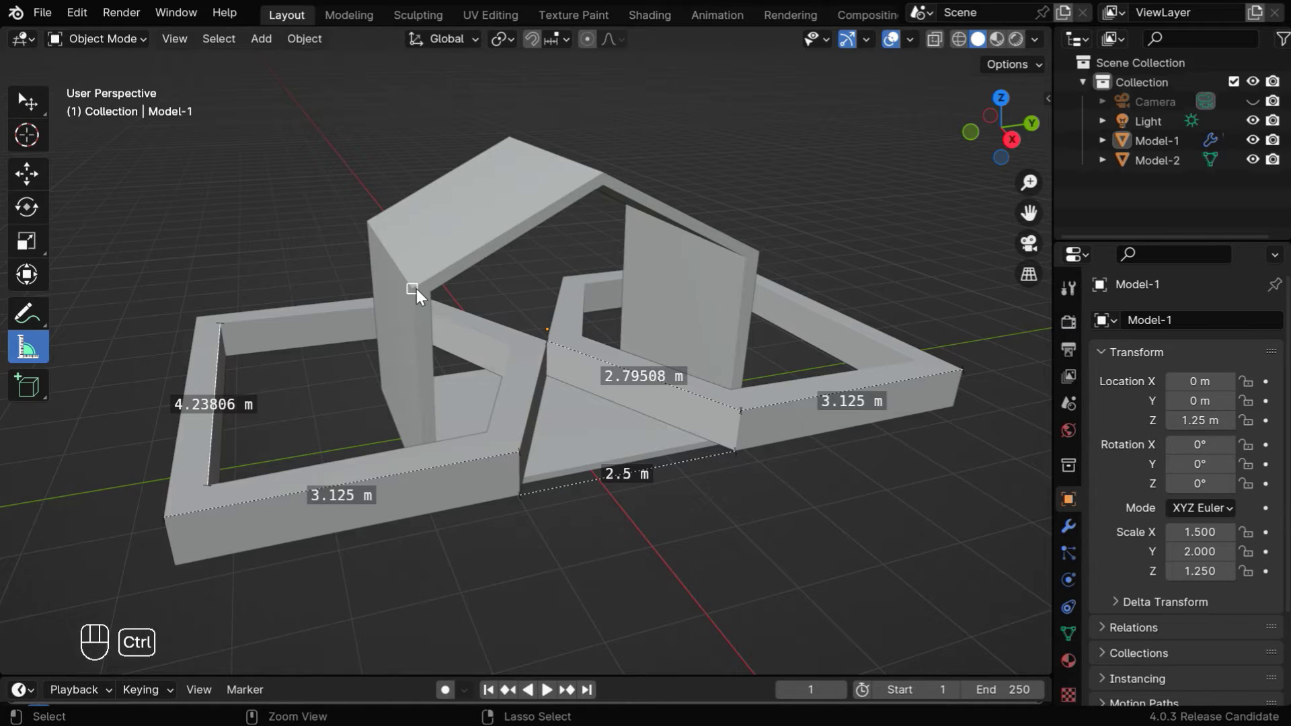
- Turn rulers into 127° angle measurements at the roof ridge and the central floor vertex
left_click_drag(417, 288, 758, 253, "ctrl")
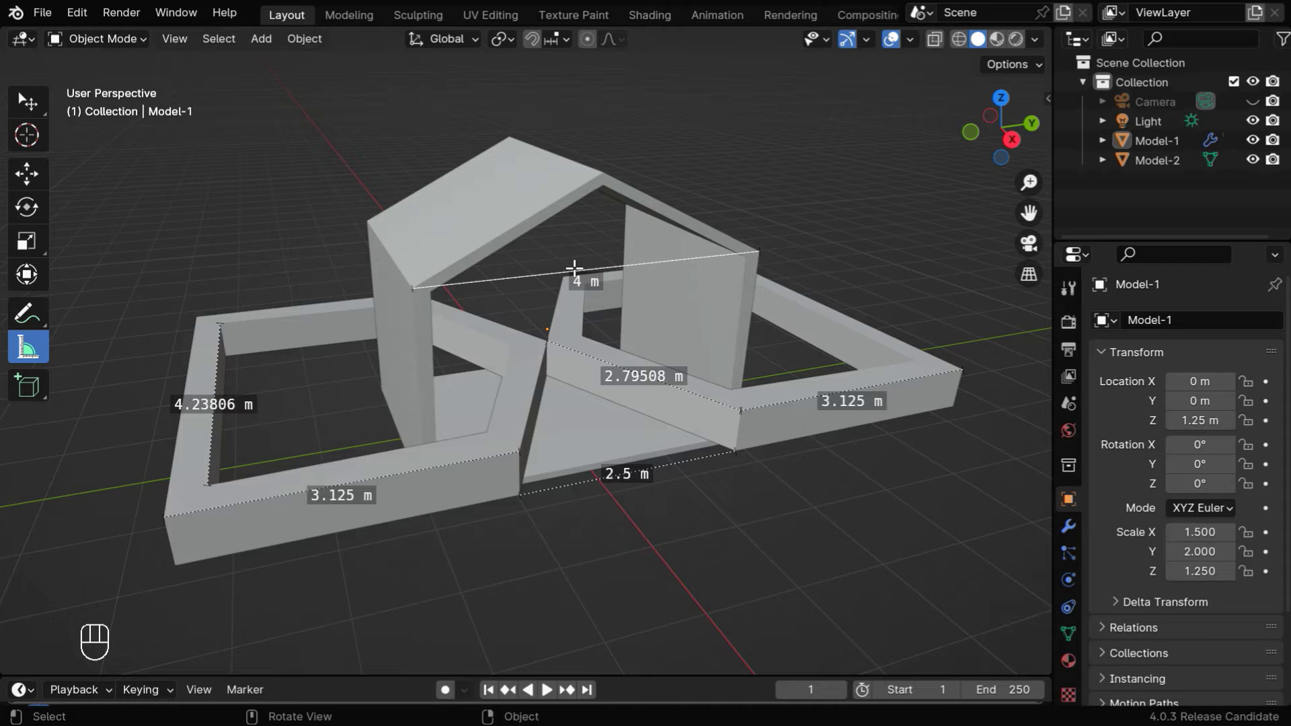
left_click_drag(602, 267, 604, 172)
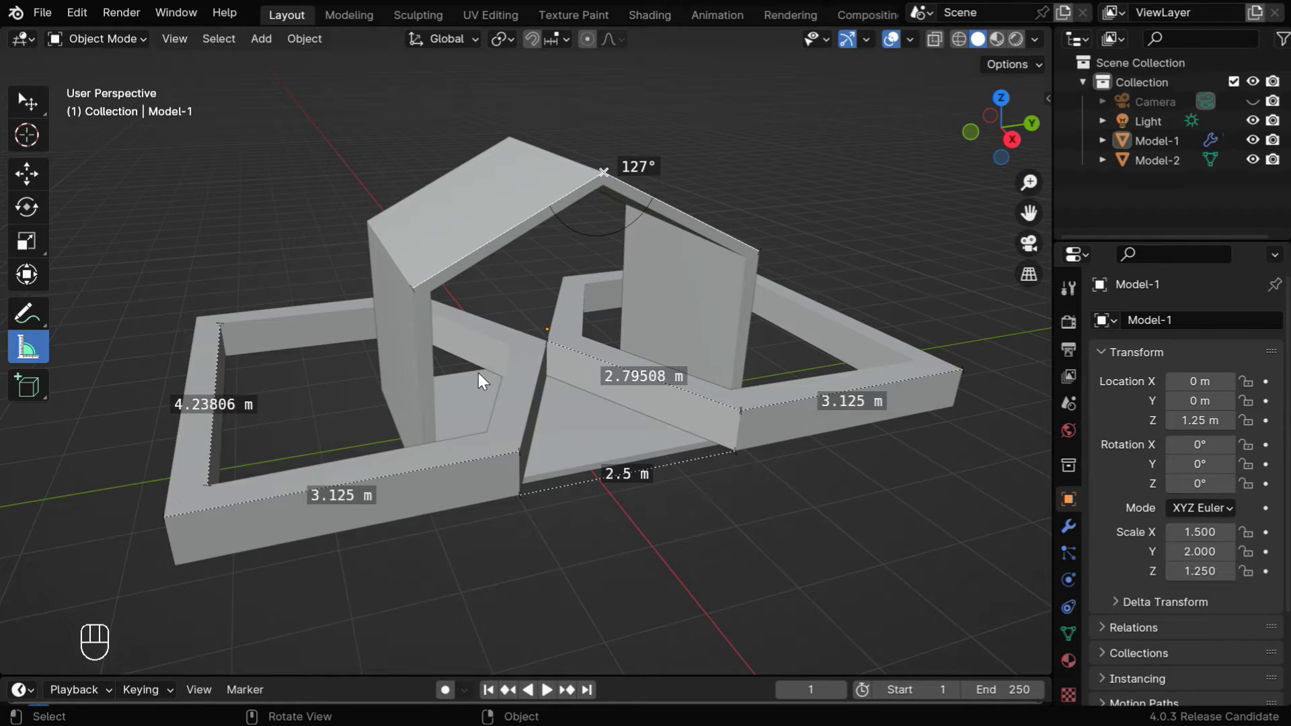
middle_click_drag(499, 368, 457, 305)
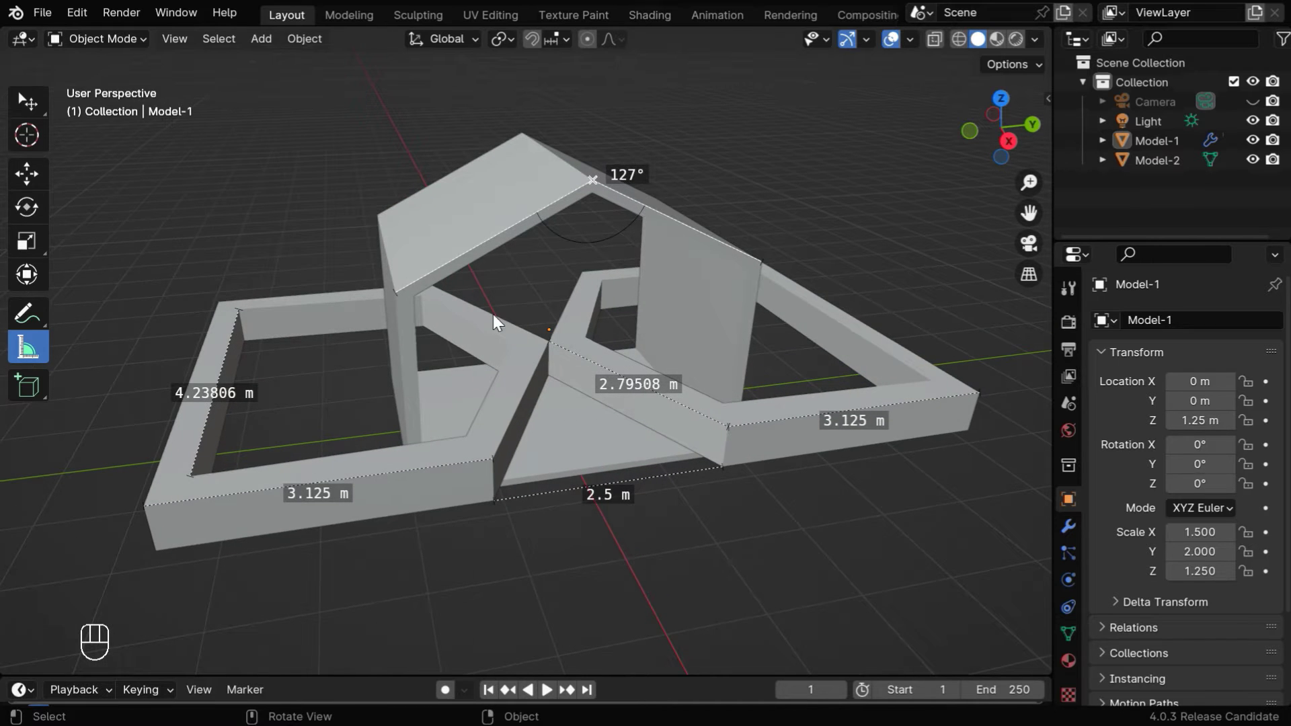
middle_click_drag(505, 416, 475, 345)
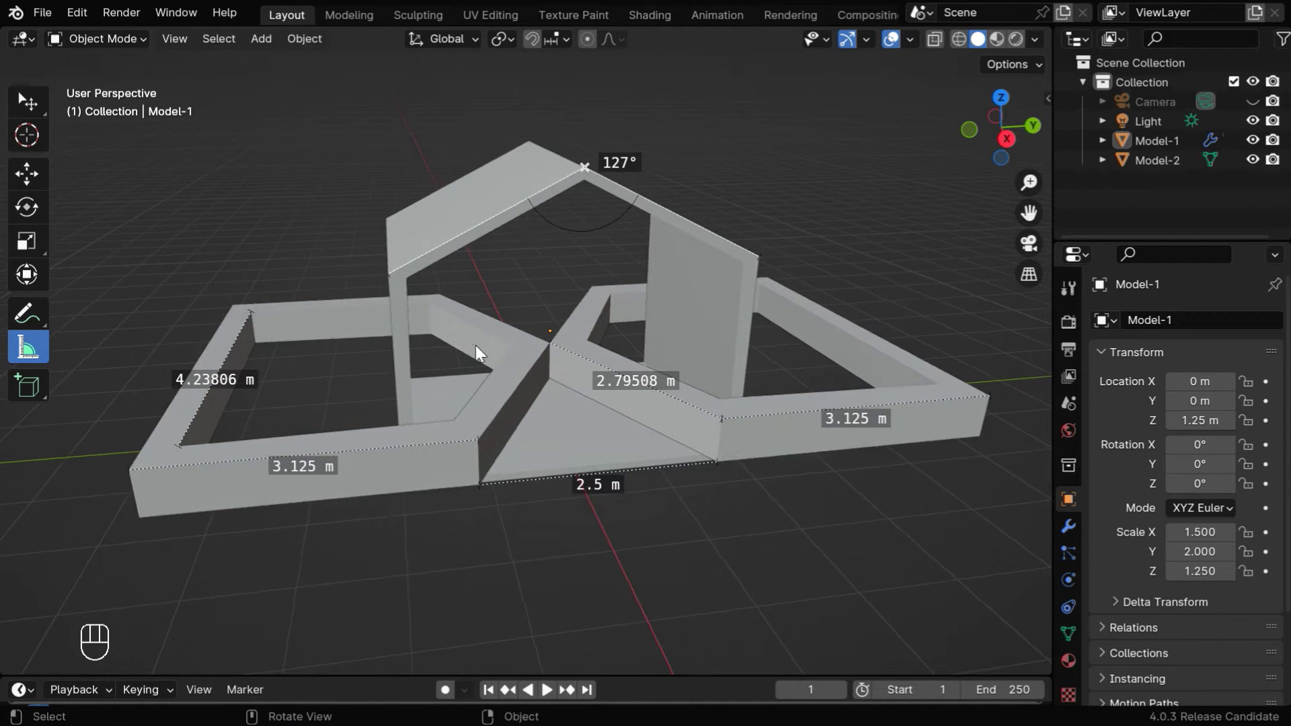
left_click_drag(439, 296, 478, 437, "ctrl")
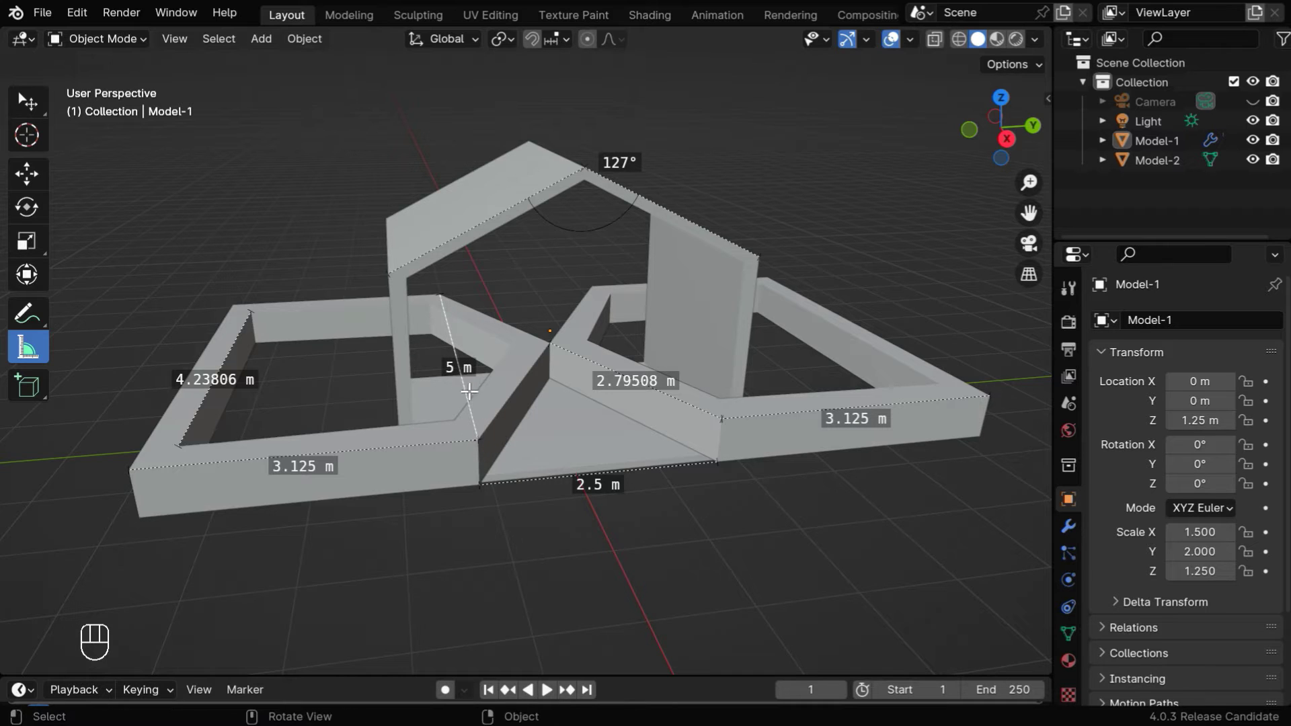
left_click_drag(460, 373, 548, 344)
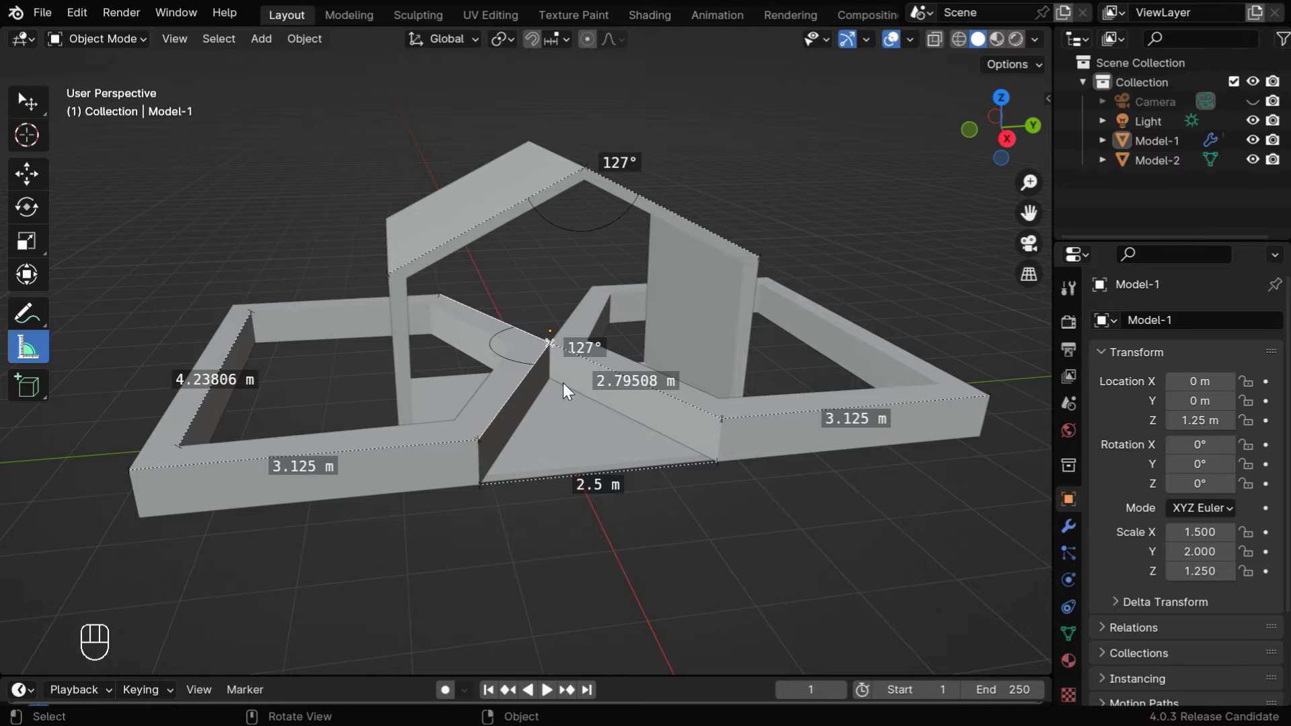
middle_click_drag(561, 402, 567, 406)
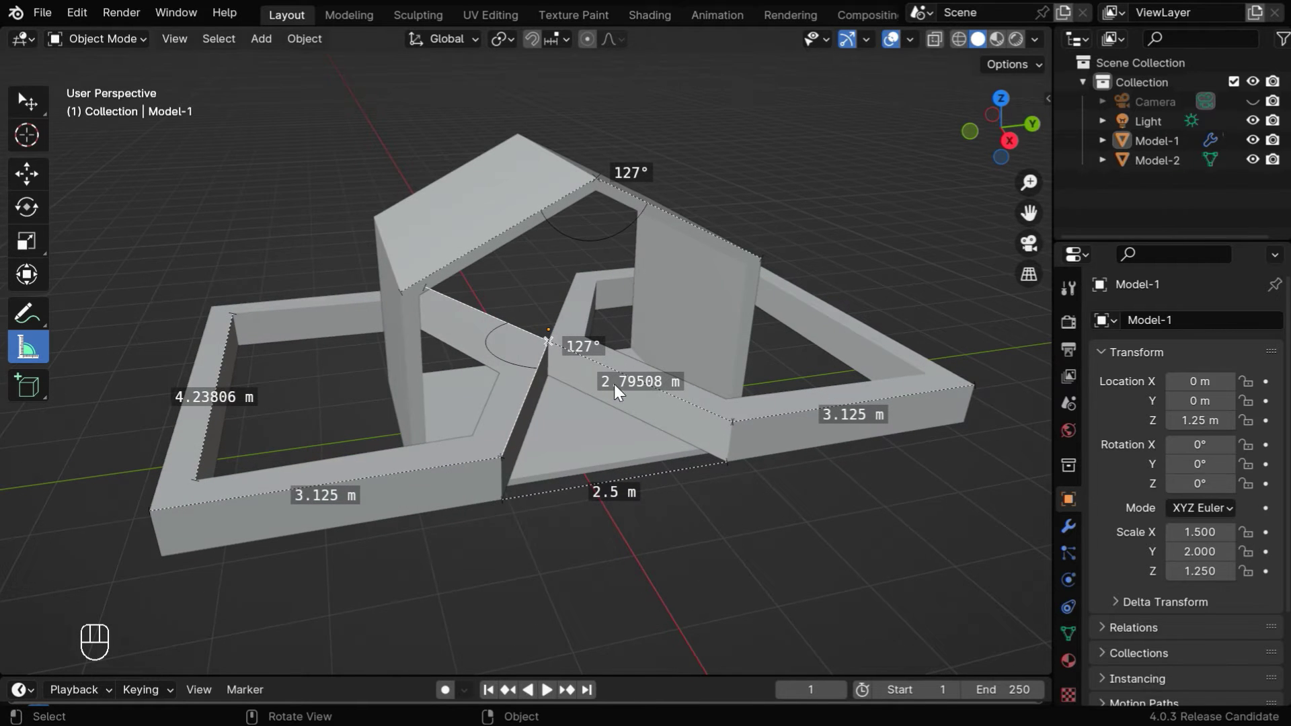
- Toggle between the Select and Measure tools, ending with Select active
left_click(27, 104)
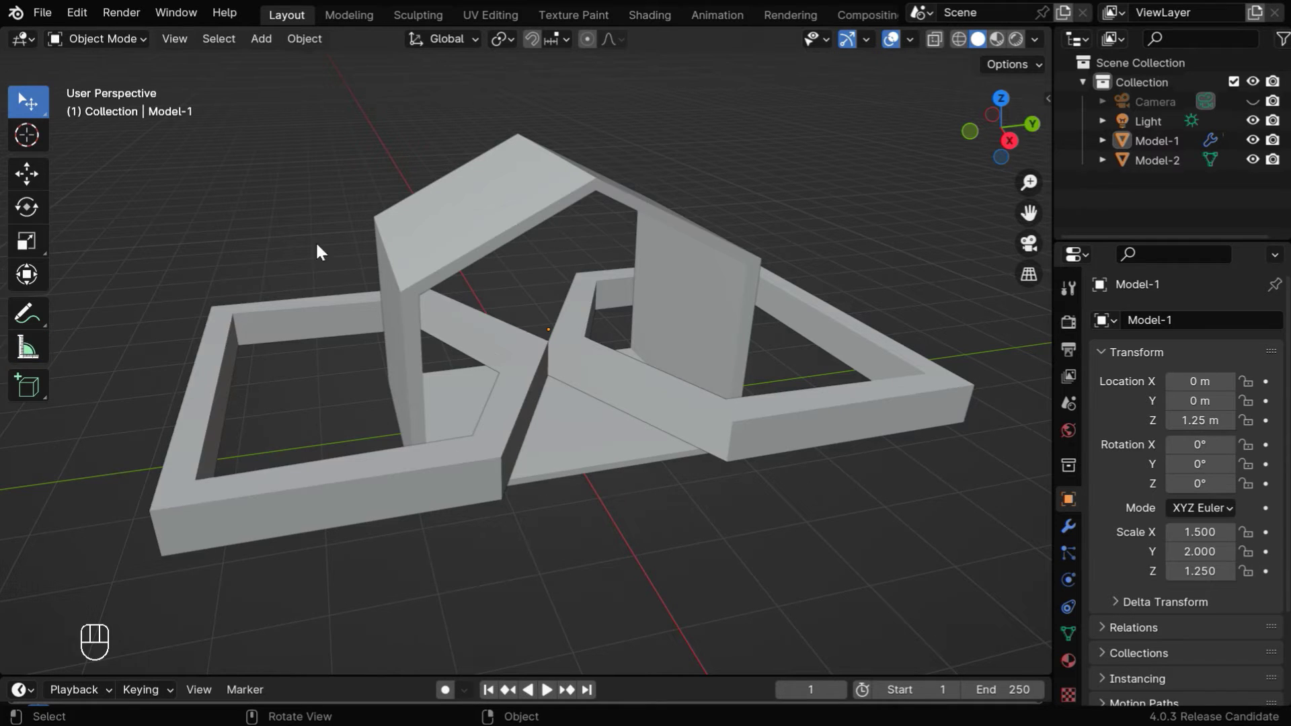
left_click(26, 348)
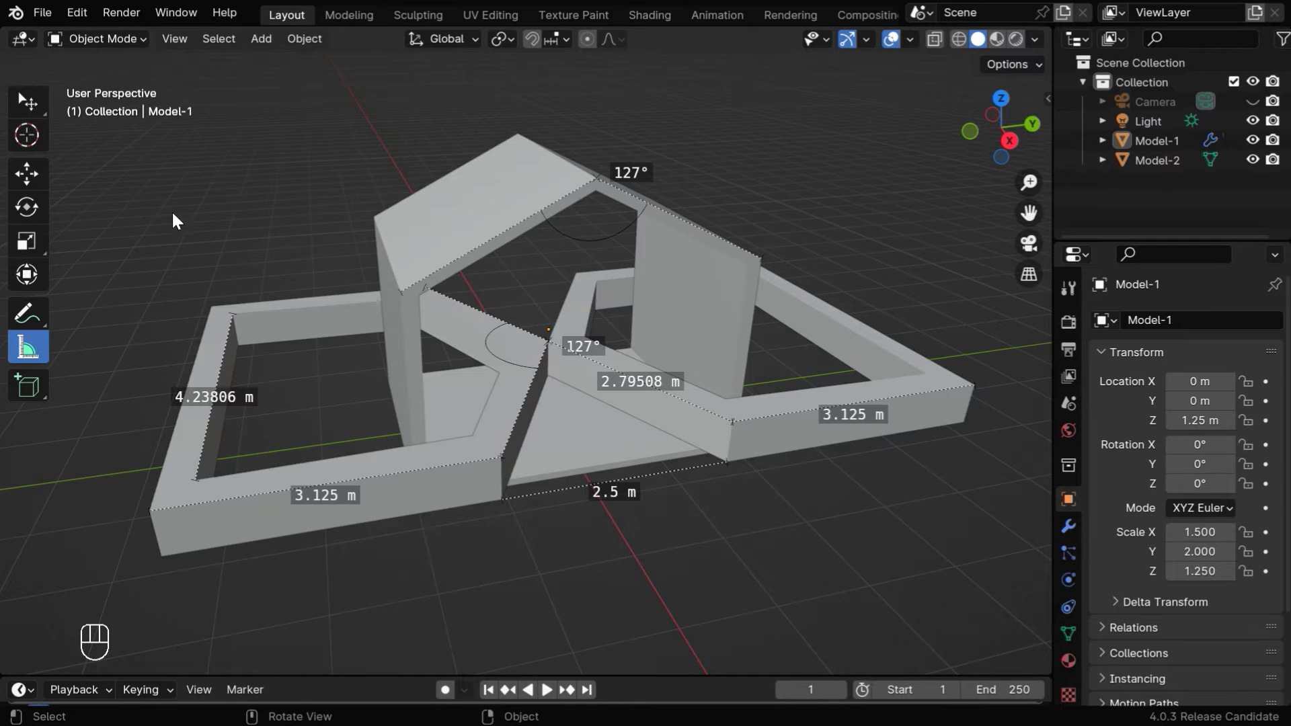
left_click(30, 101)
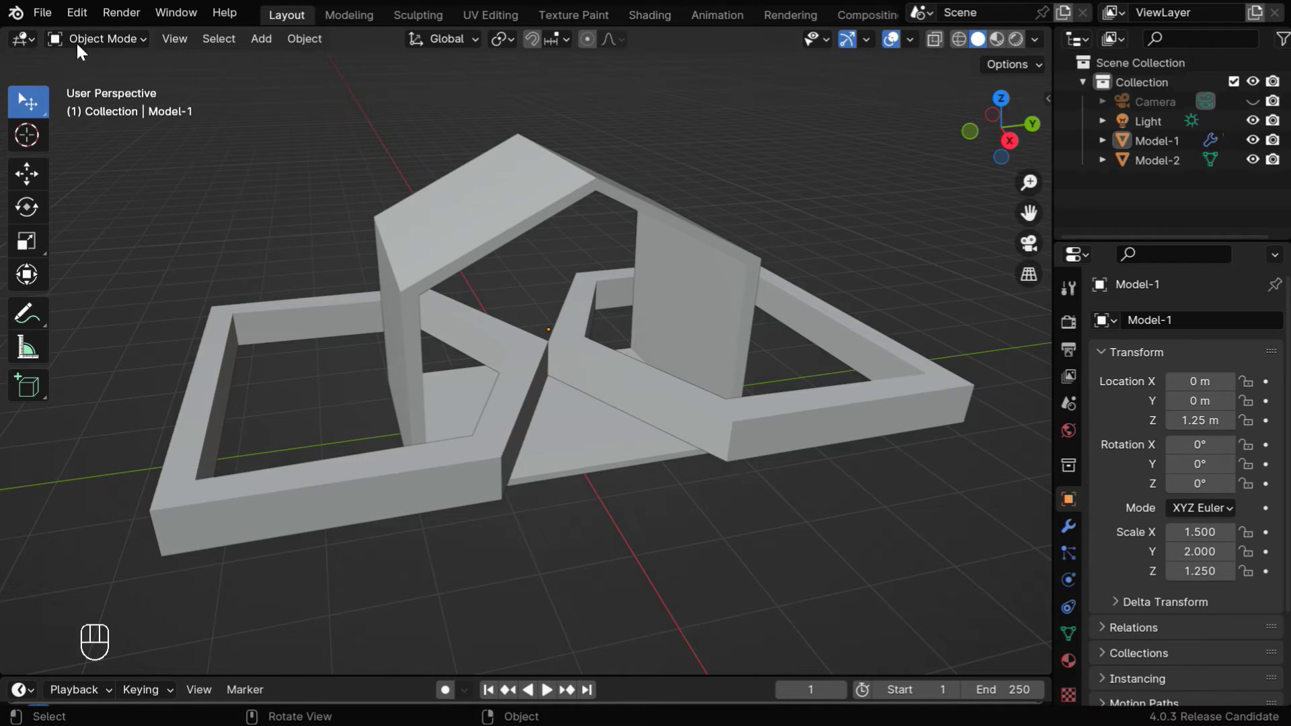
- Enable the 3D View: MeasureIt add-on in Preferences, found by searching 'mea'
left_click(81, 13)
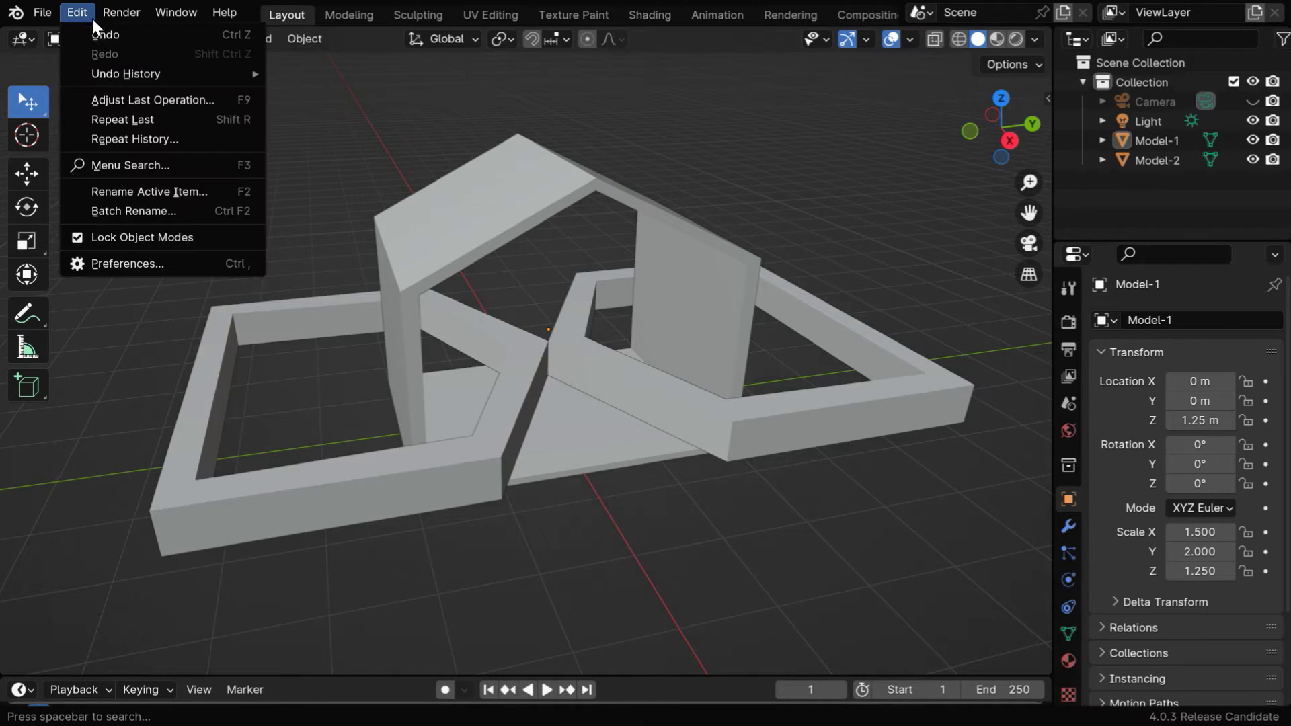
left_click(123, 264)
key("ctrl+f")
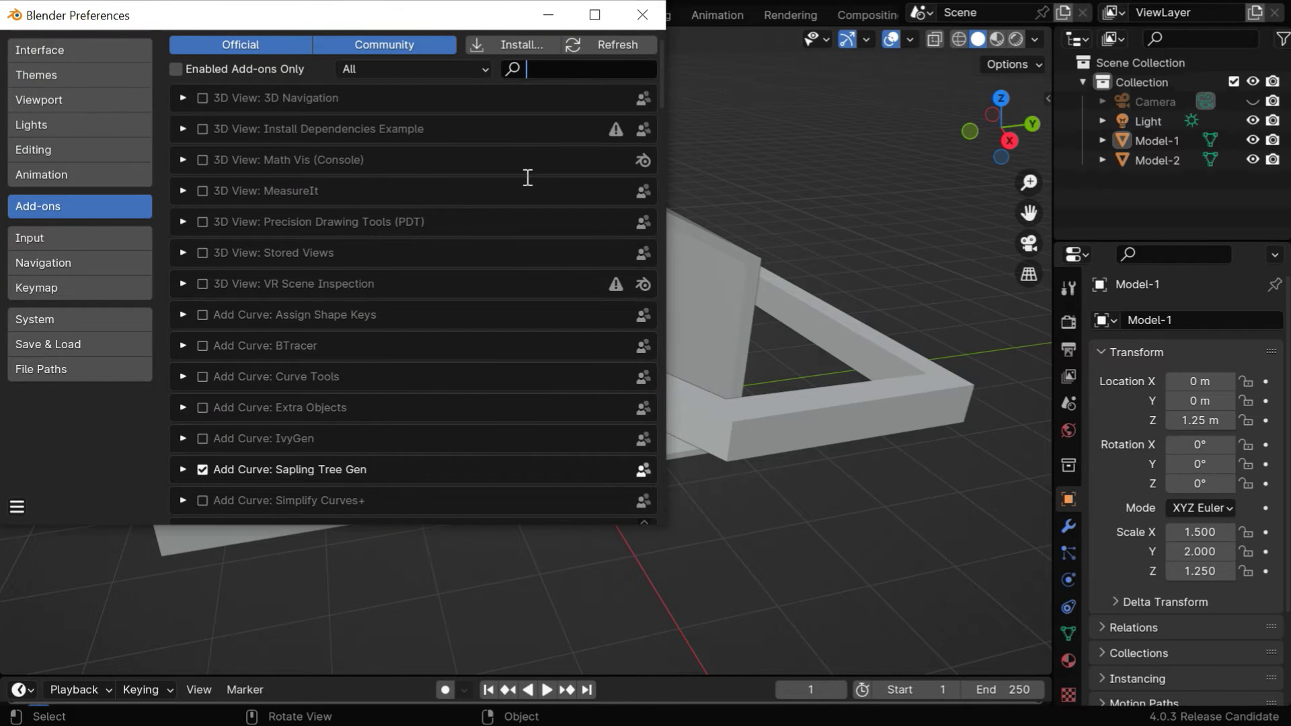
type("measure")
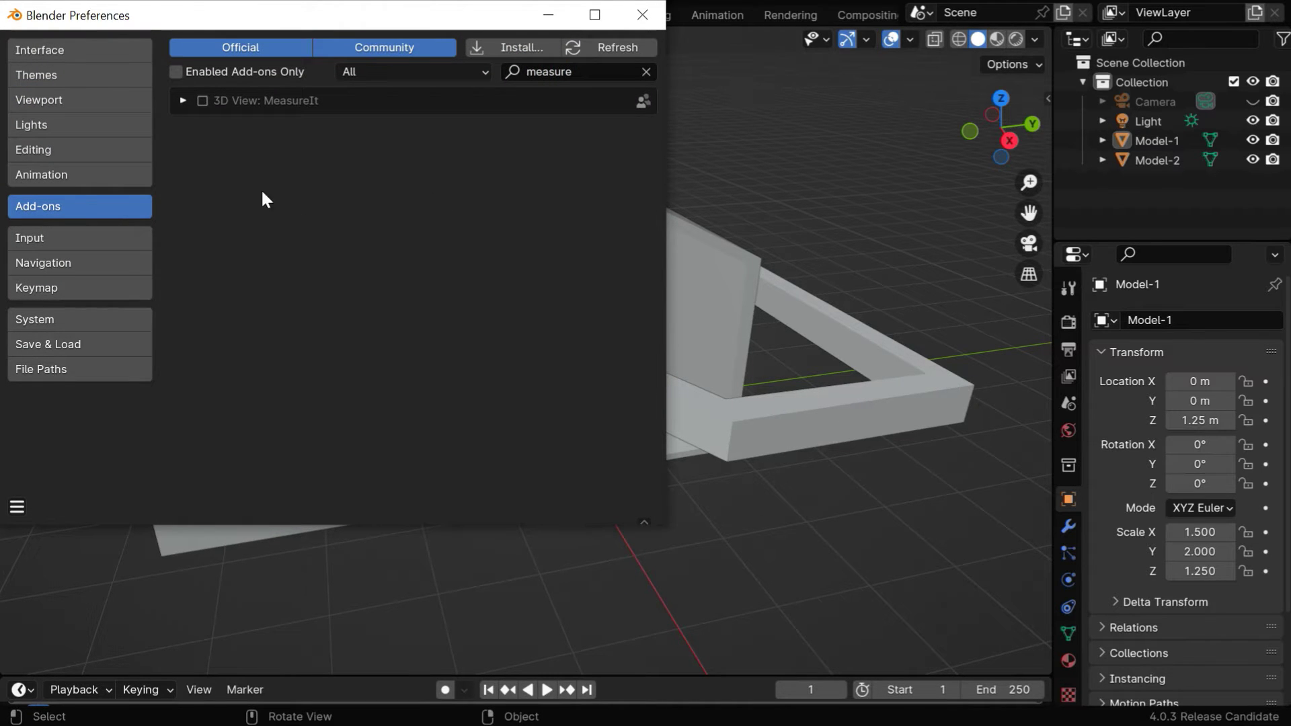
left_click(202, 101)
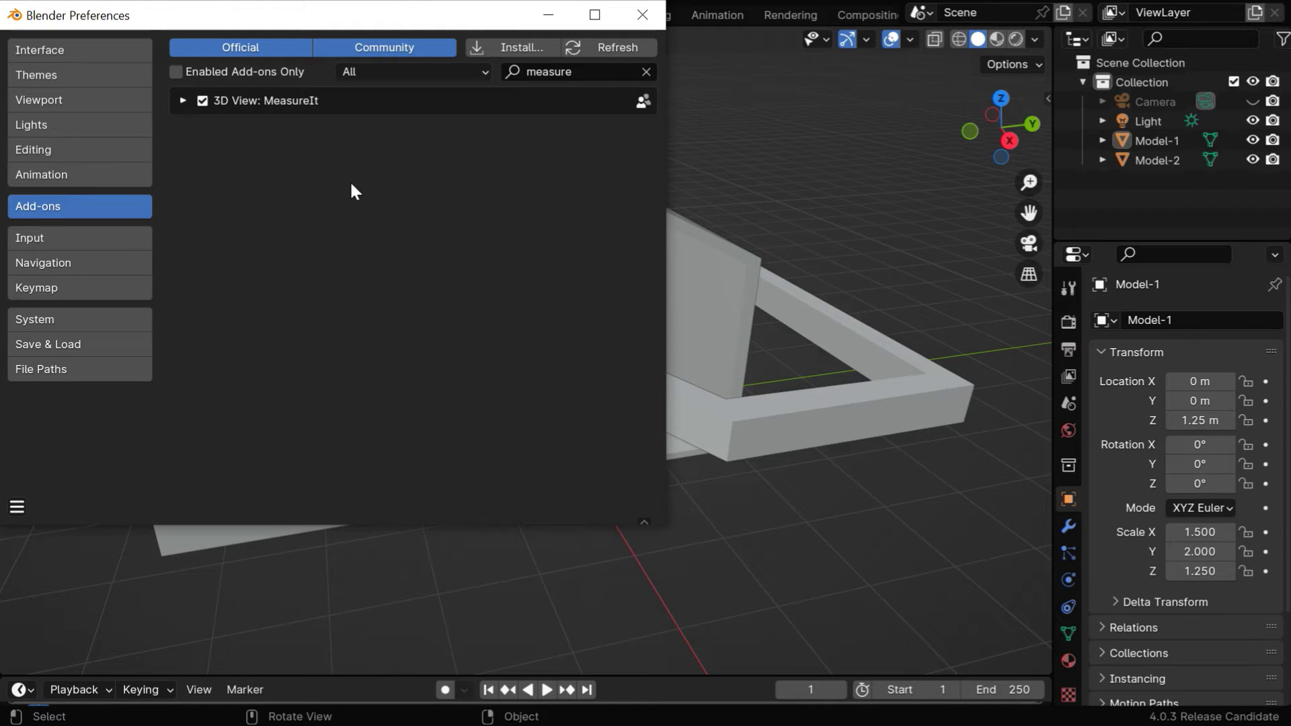
- Close Preferences, widen the sidebar and switch on MeasureIt Tools' Show for viewport dimensions
left_click(641, 15)
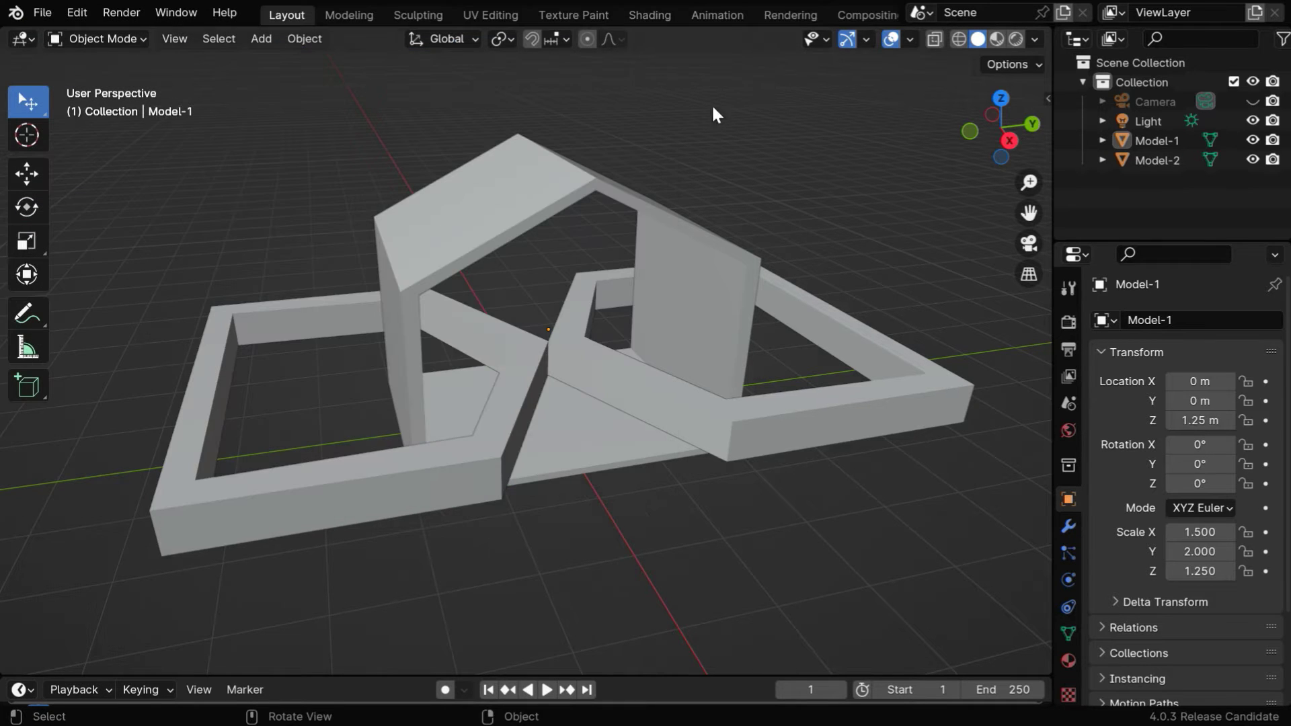
key("n")
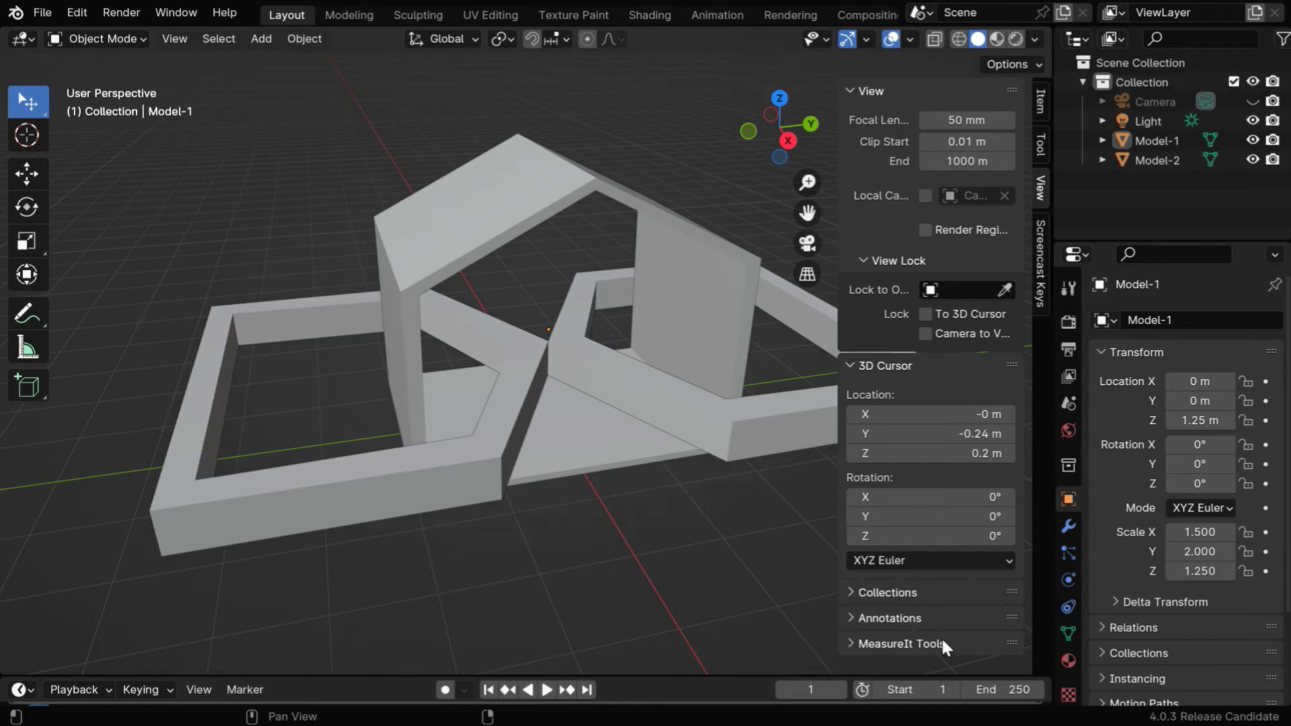
left_click(853, 639)
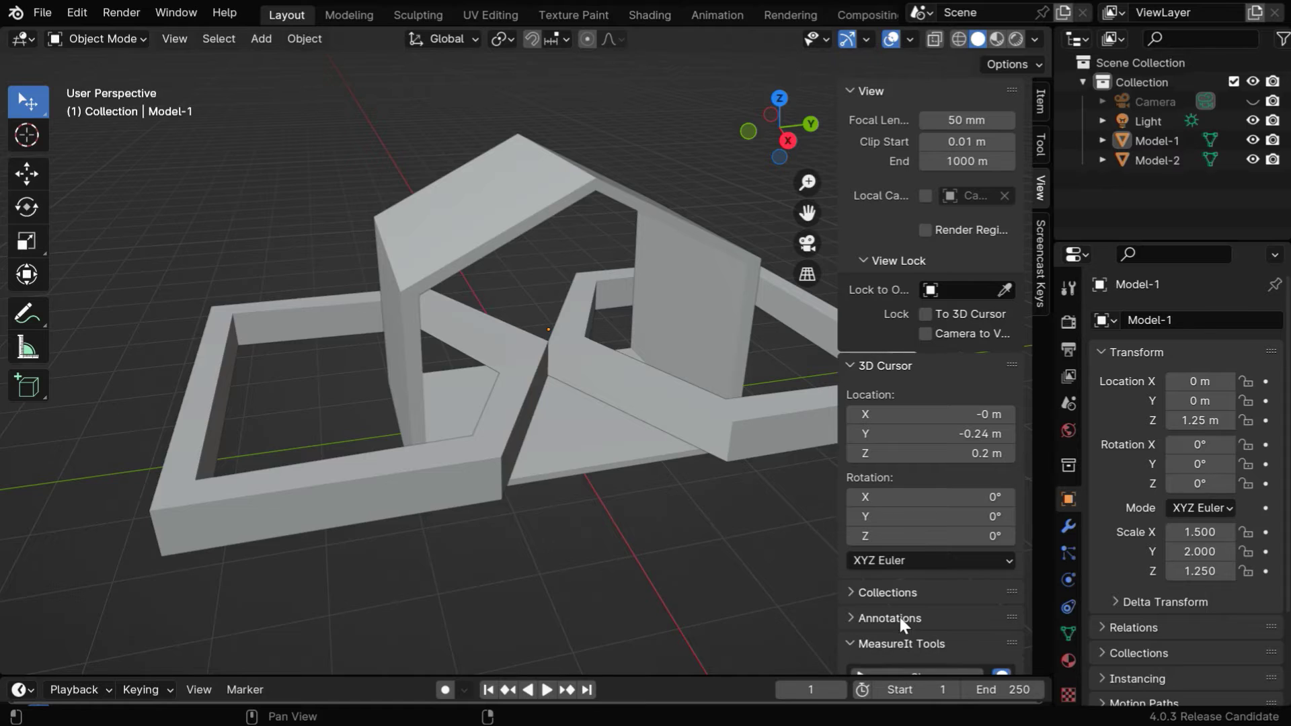
scroll(898, 614, "down", 6)
scroll(900, 618, "down", 3)
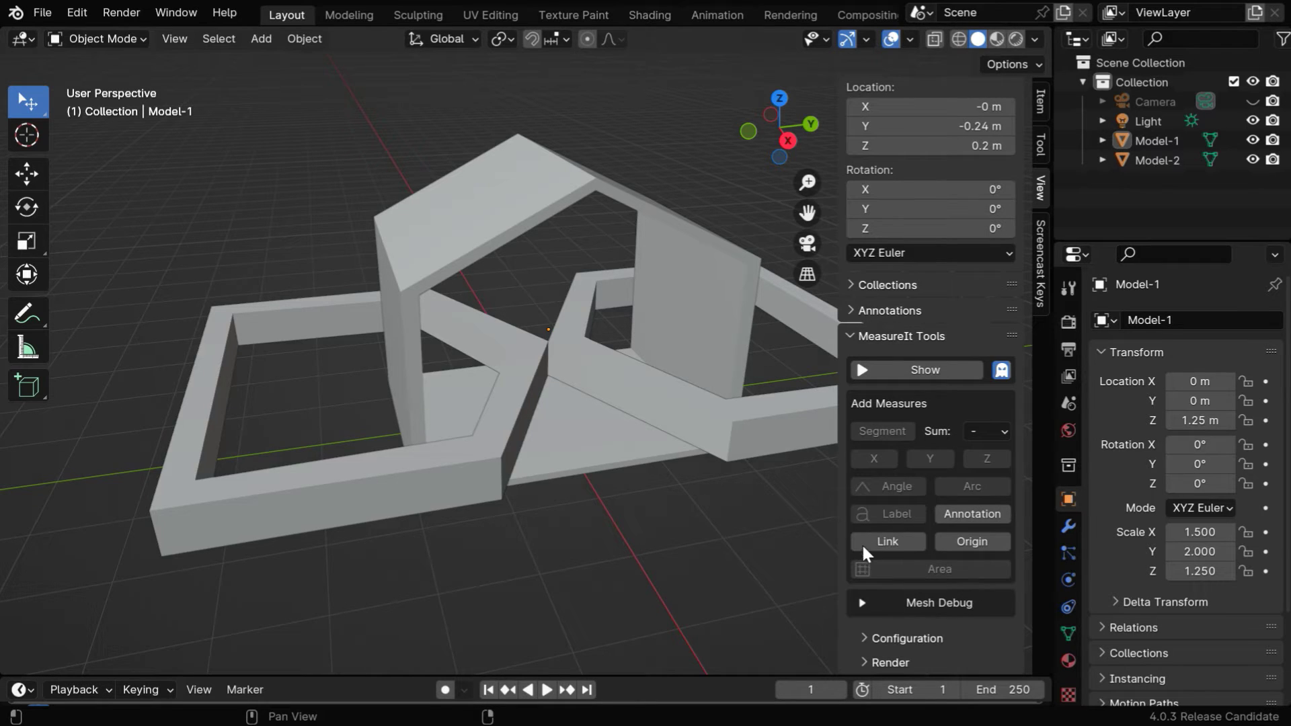
left_click_drag(837, 539, 776, 539)
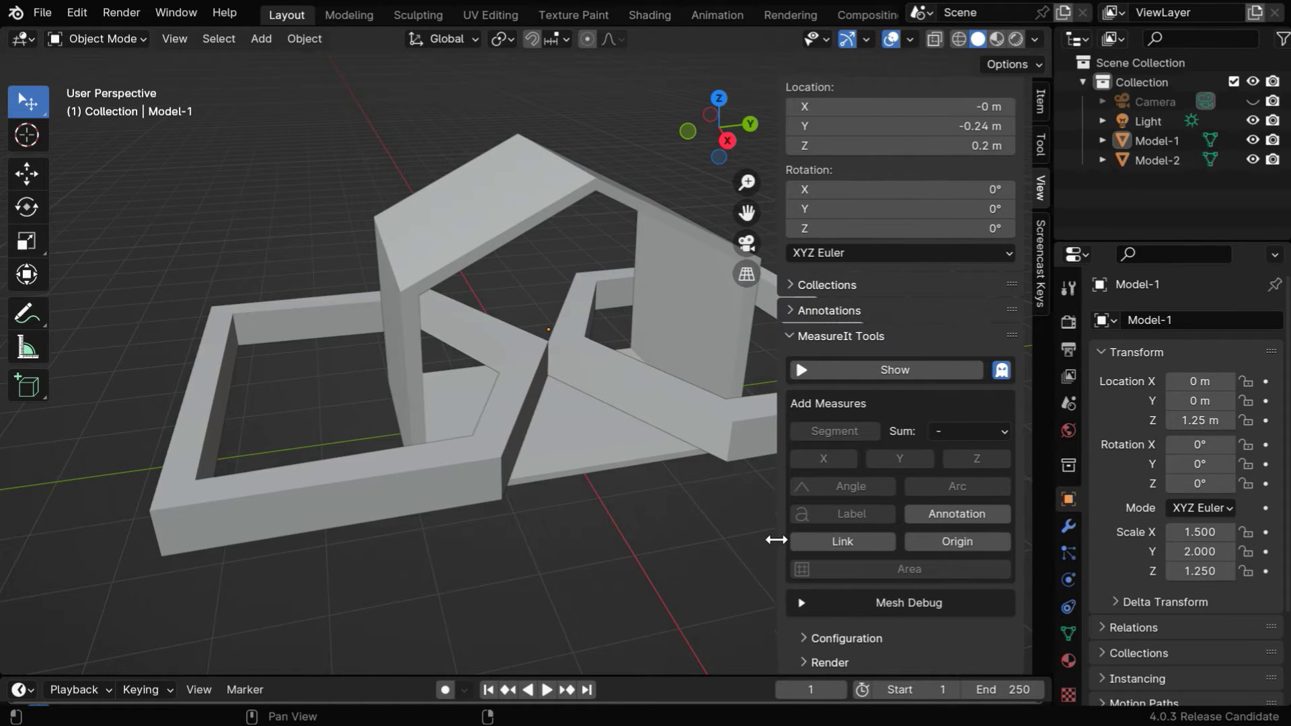
left_click(901, 371)
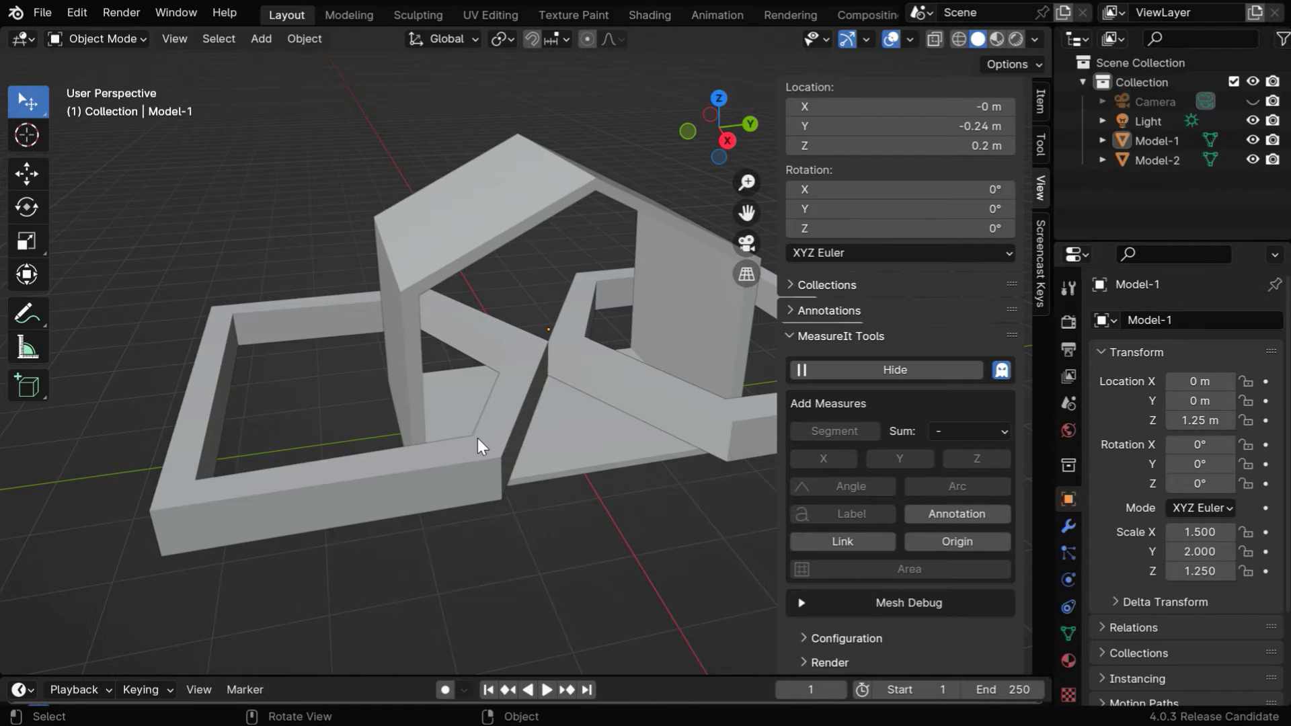
middle_click_drag(477, 438, 507, 504)
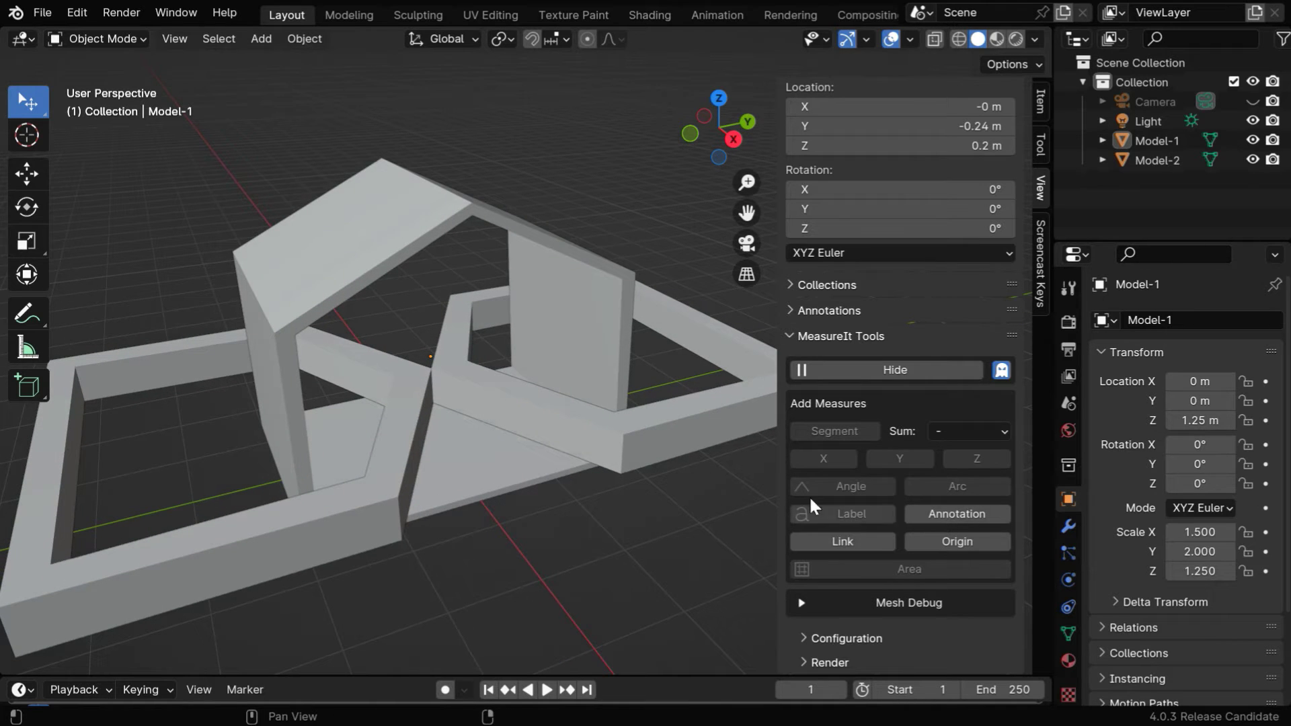
- In Edit Mode, add a MeasureIt Segment dimension between the two roof-edge vertices
left_click(102, 42)
left_click(106, 82)
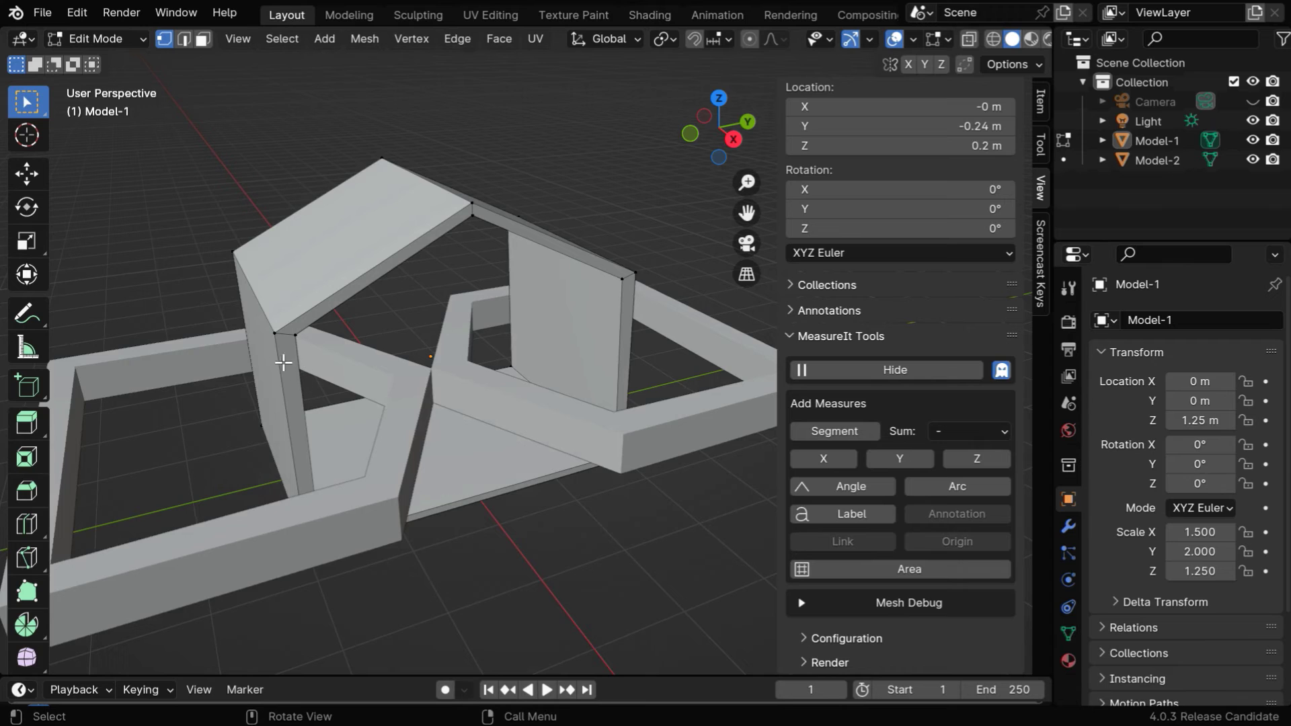
left_click(274, 332)
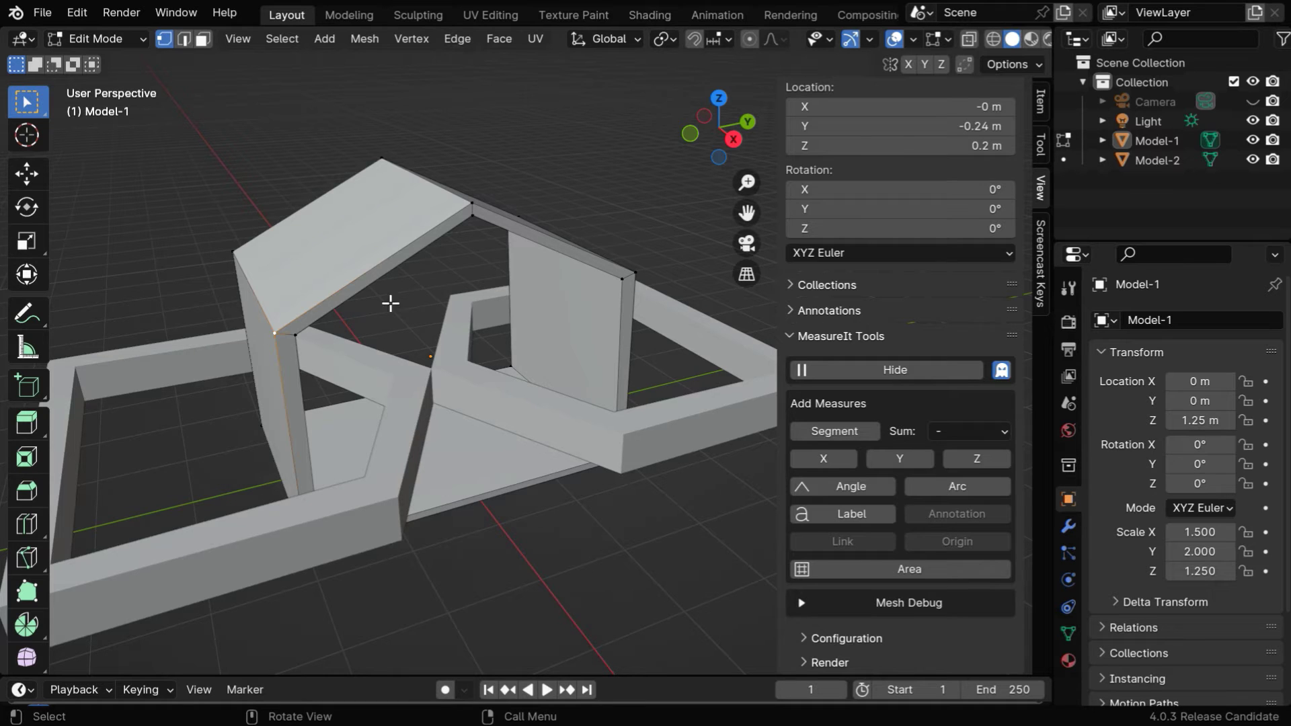
left_click(471, 201, "shift")
left_click(828, 434)
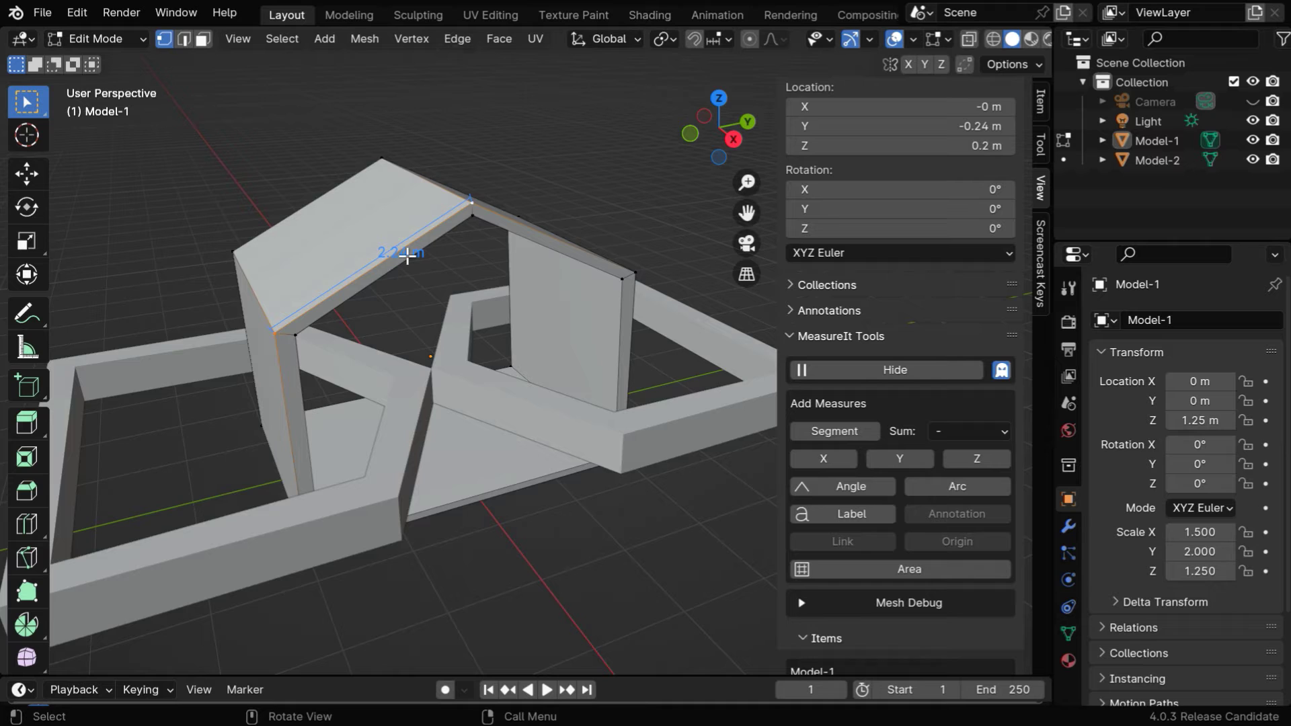
- Give the roof dimension font size 25 and a red colour
scroll(876, 616, "down", 3)
scroll(878, 618, "down", 8)
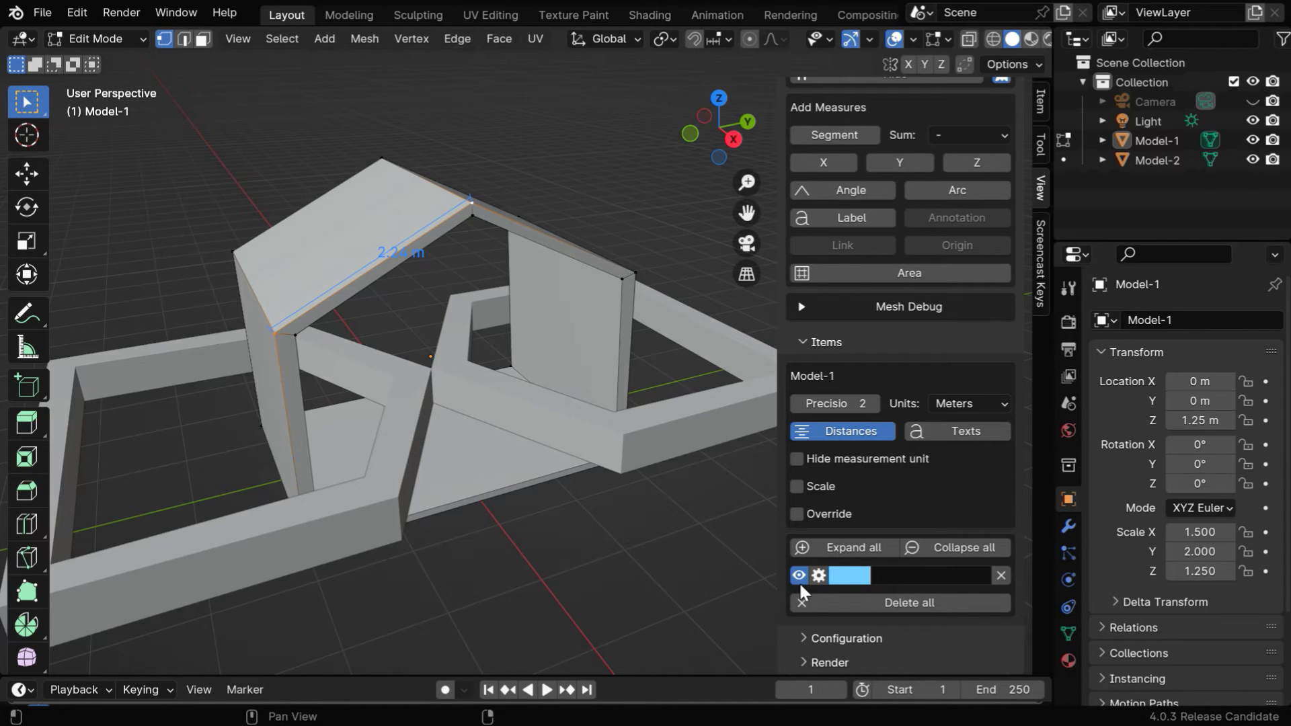
left_click(819, 575)
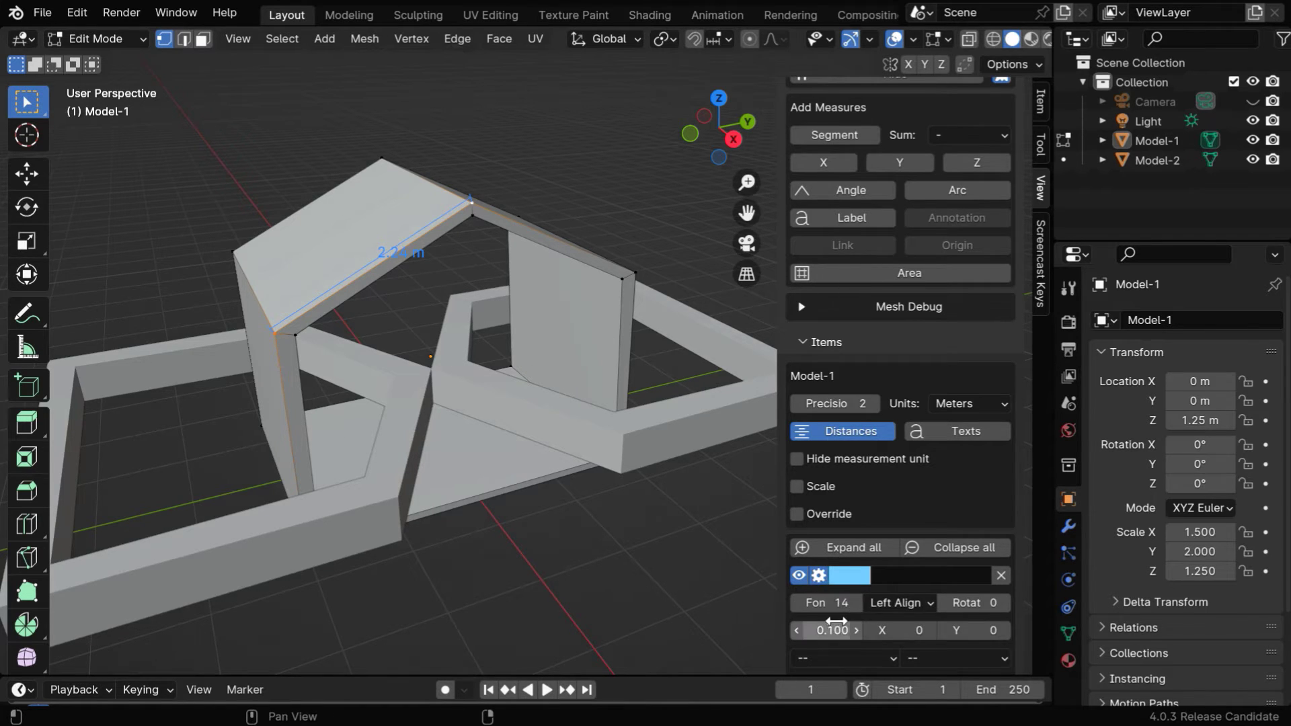
scroll(836, 621, "down", 3)
left_click(838, 491)
type("25")
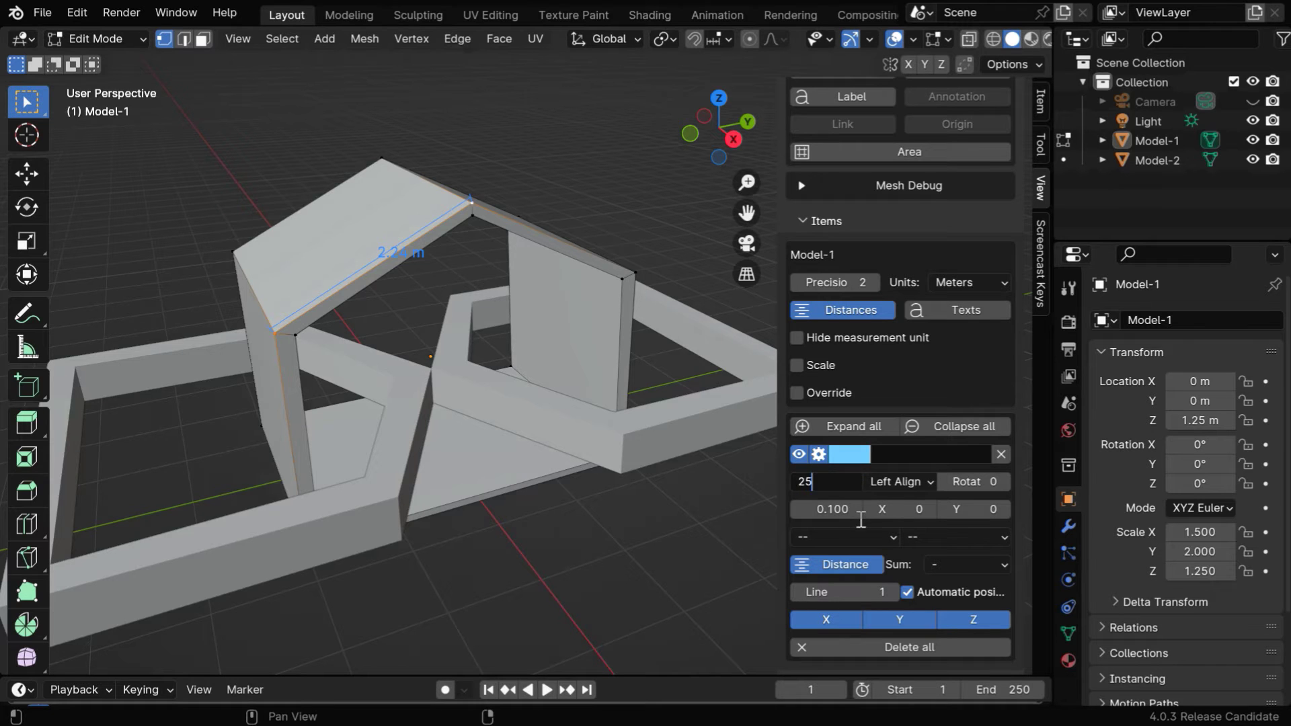
key("Return")
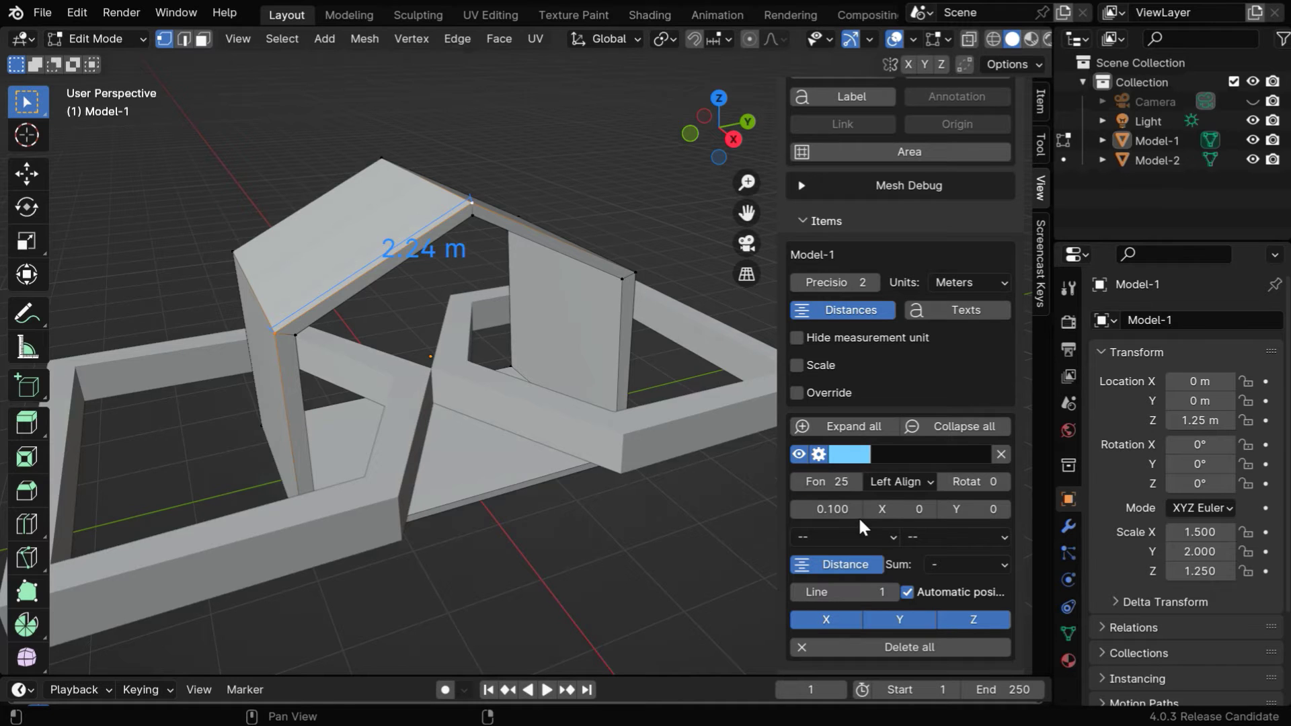
left_click(849, 459)
left_click(906, 316)
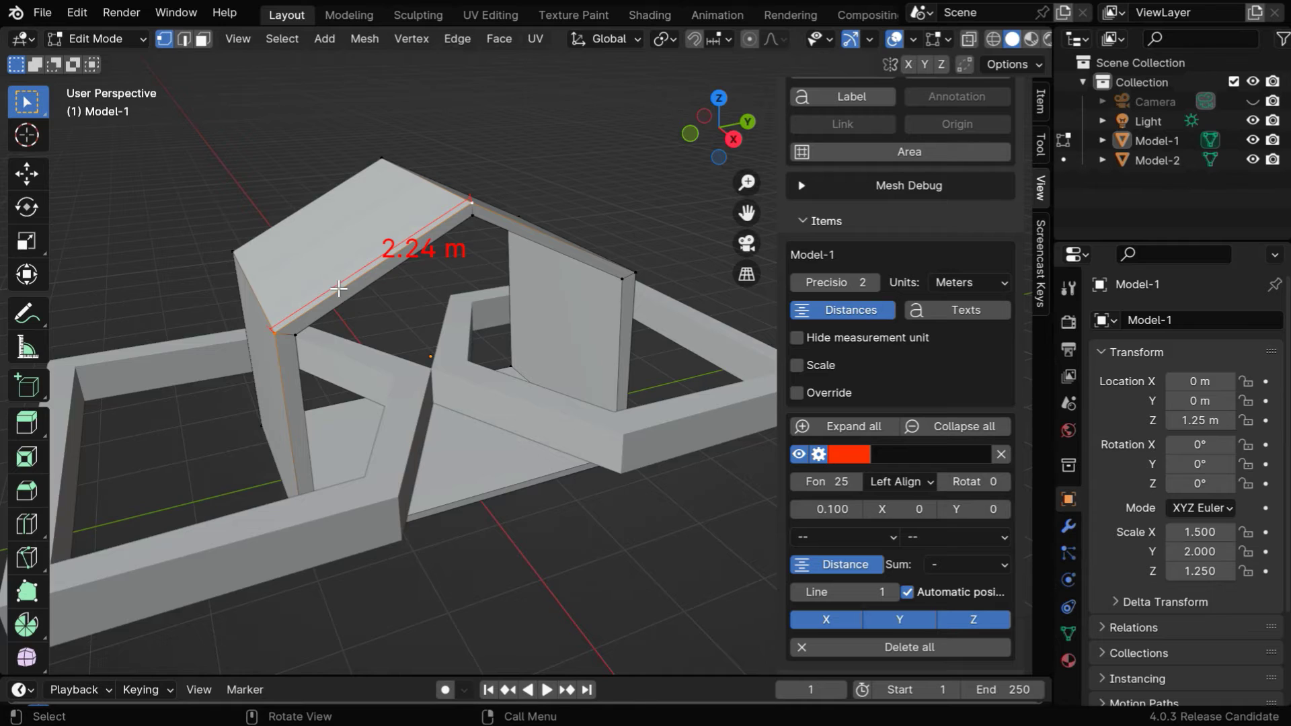
- Set its line thickness to 3 with triangle arrowheads at both ends, size 20
left_click(853, 593)
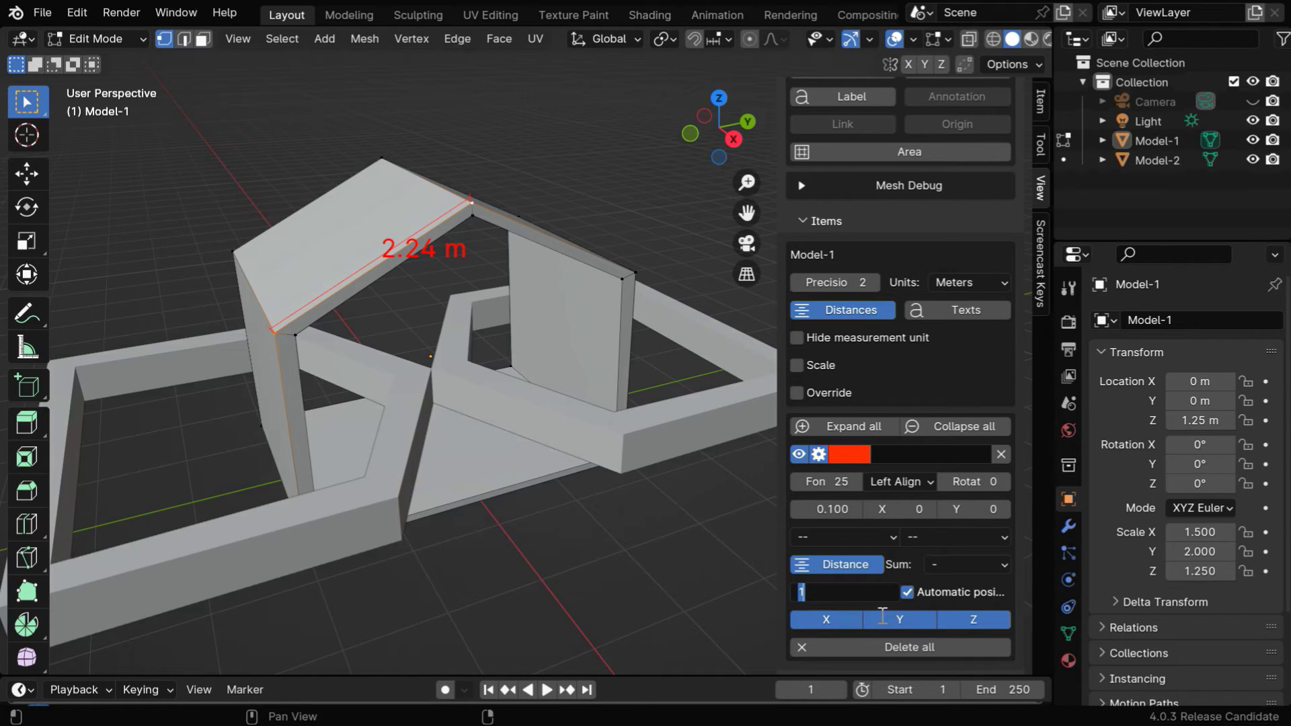
key("Return")
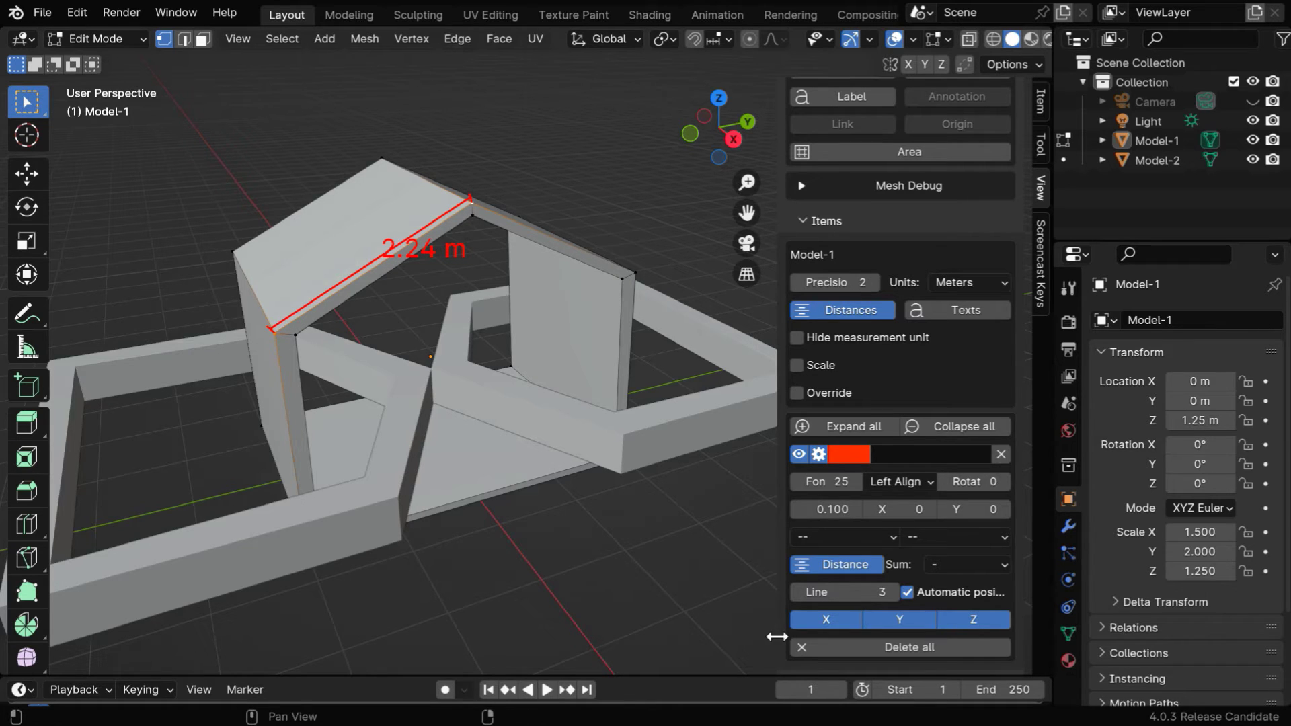
left_click(824, 534)
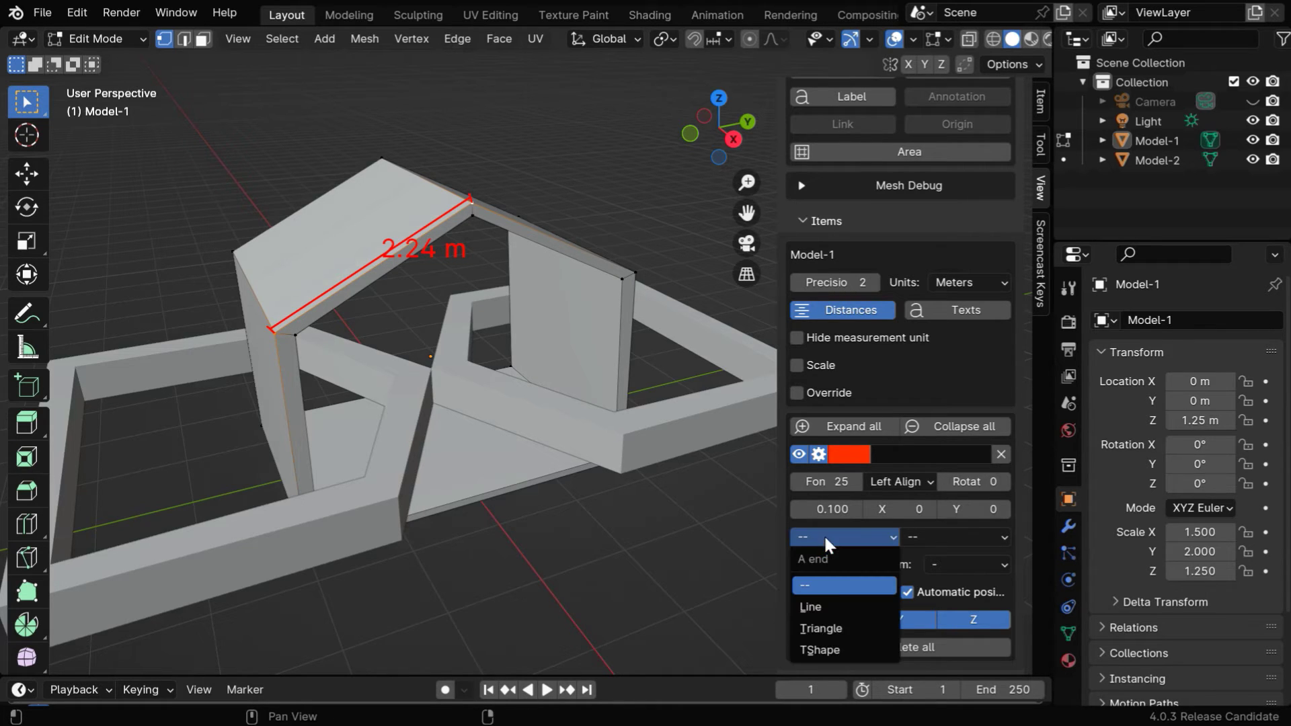
left_click(835, 628)
left_click(897, 536)
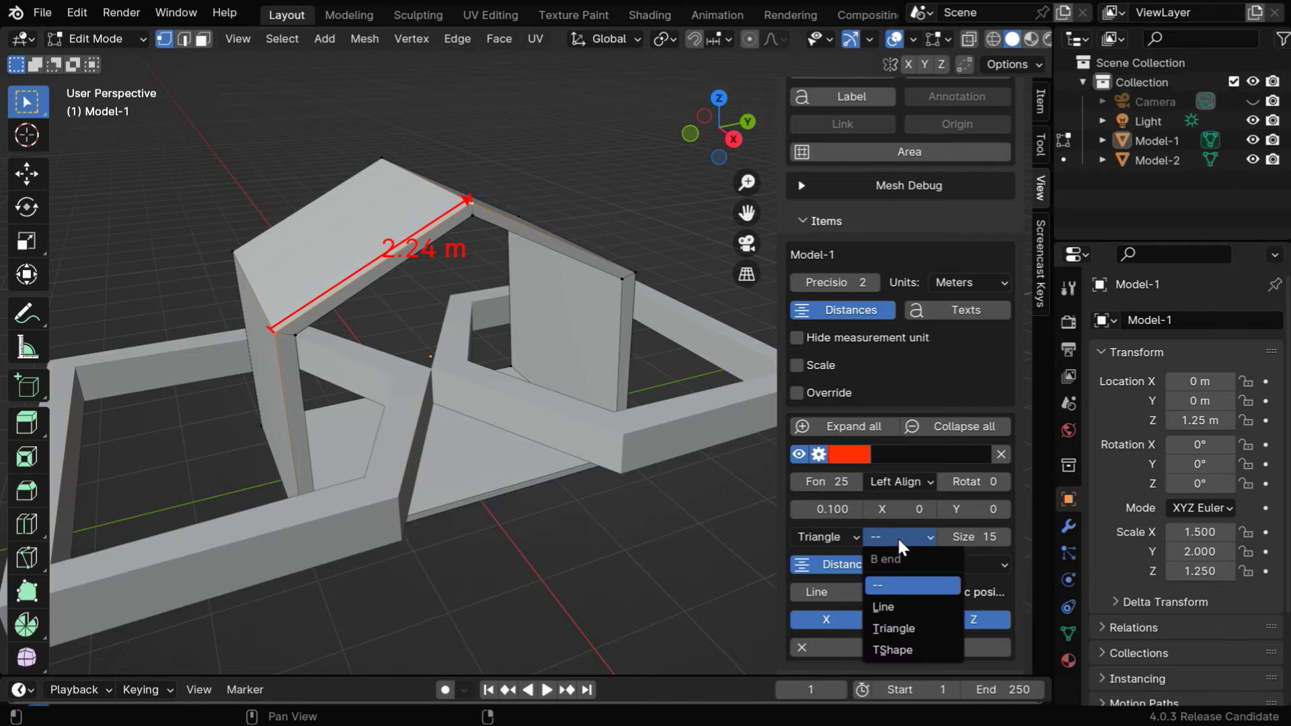
left_click(894, 628)
left_click(989, 541)
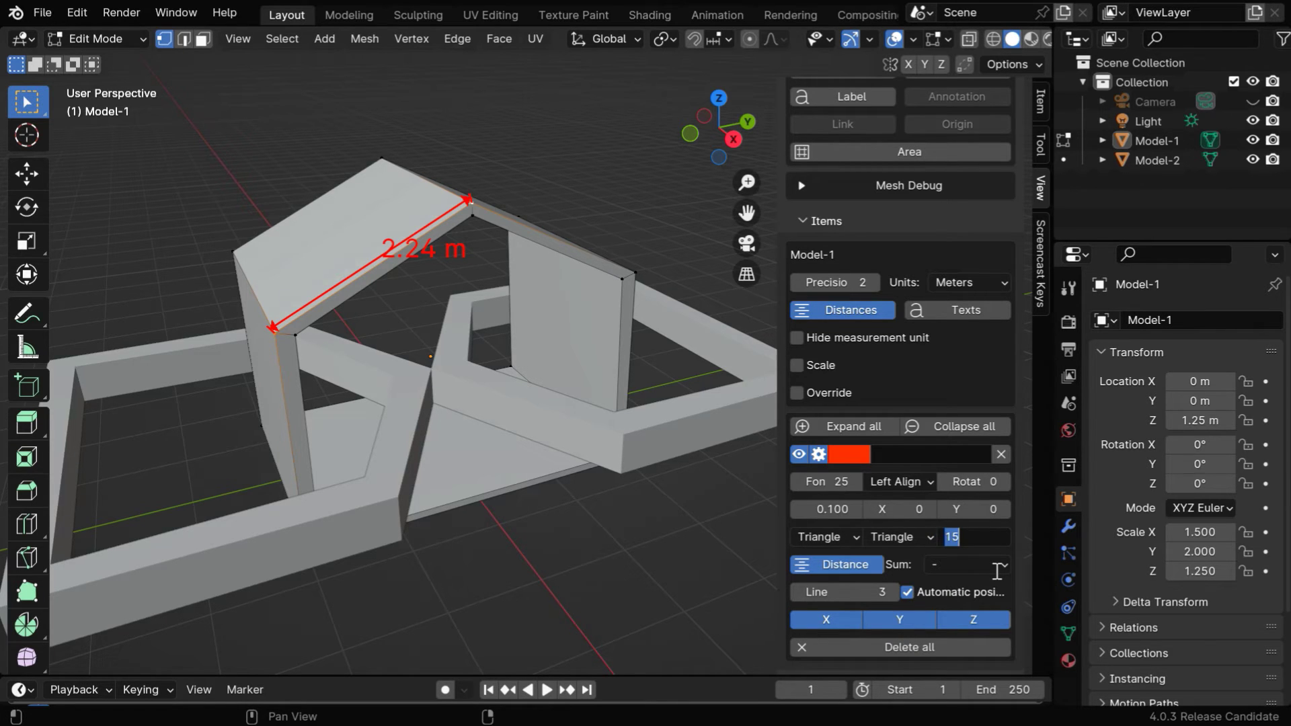
type("20")
key("Return")
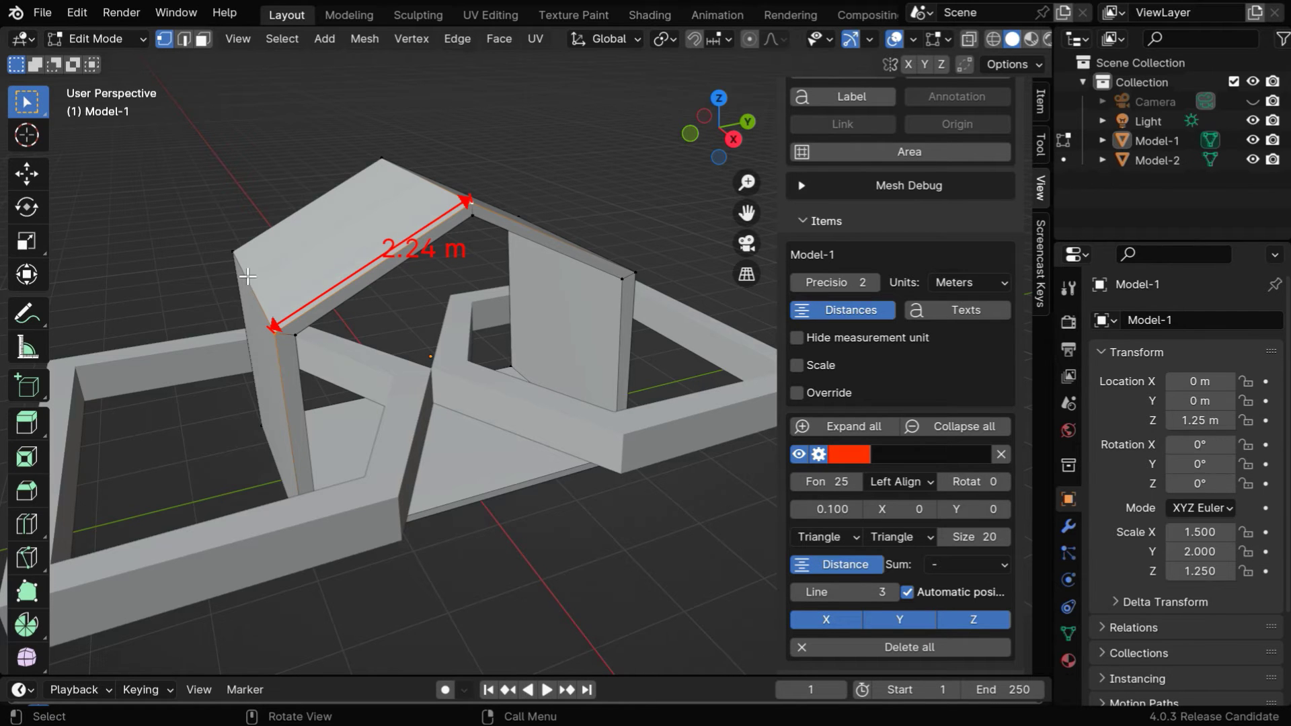
middle_click_drag(402, 374, 476, 377)
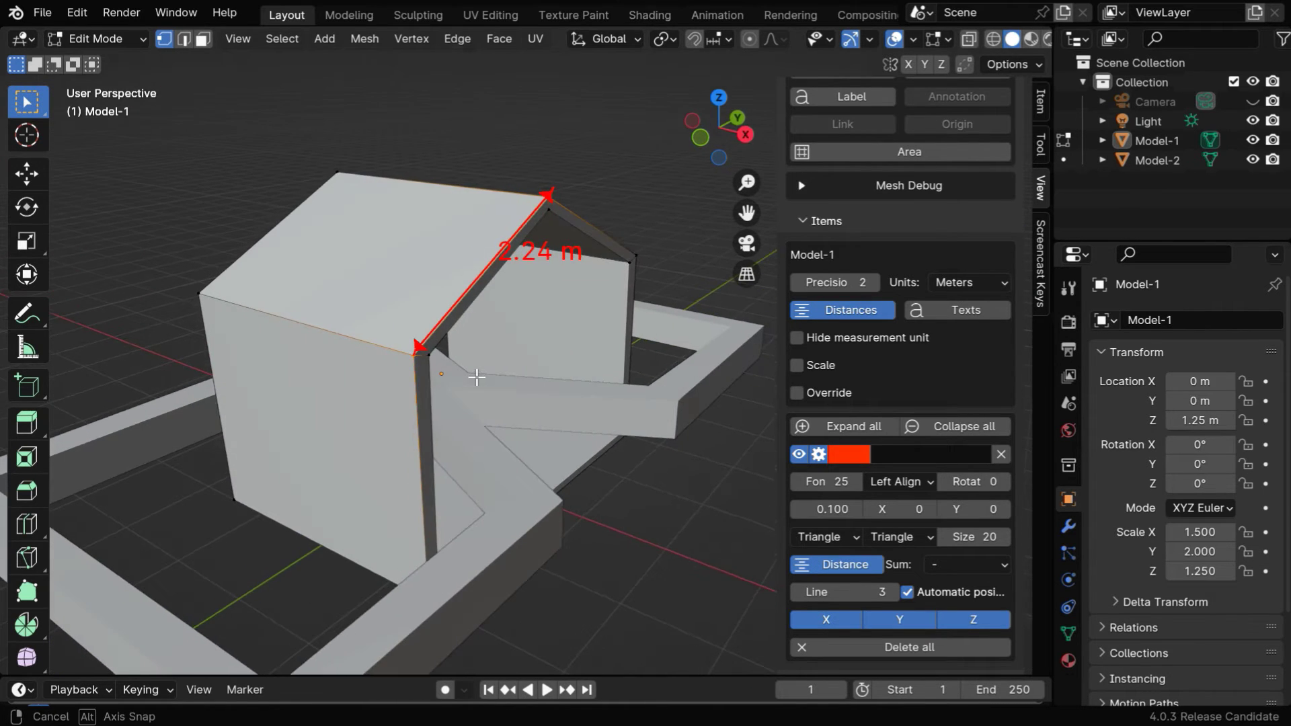
- Set default dimension style: magenta text, triangle start and end arrowheads, text size 25
scroll(852, 607, "down", 2)
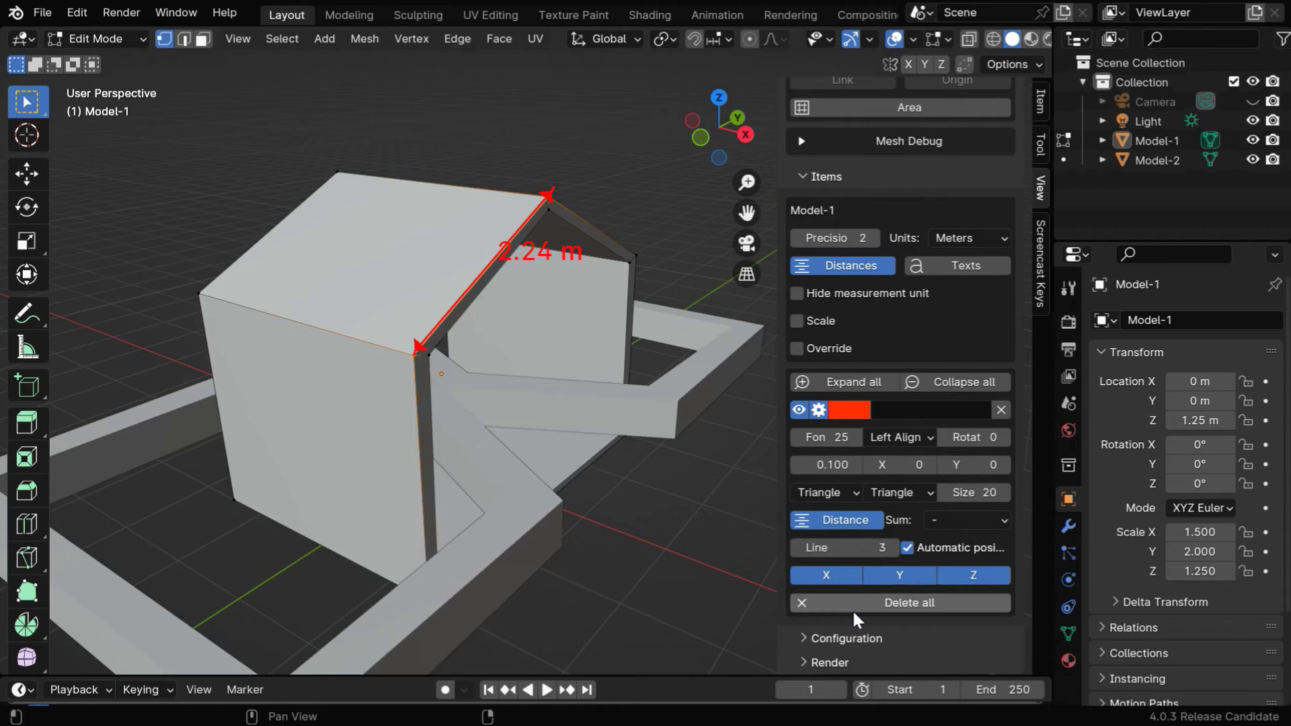
left_click(799, 637)
scroll(833, 648, "down", 5)
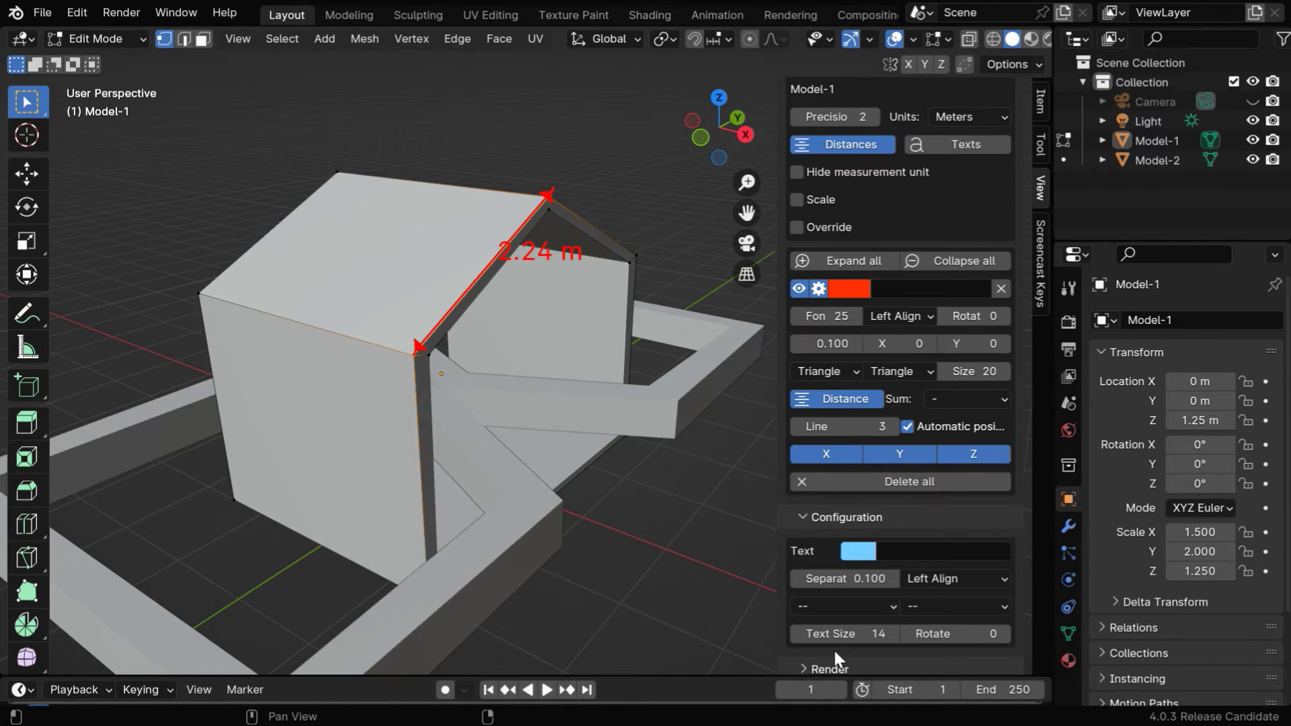
left_click(872, 553)
left_click_drag(979, 401, 999, 392)
left_click(813, 606)
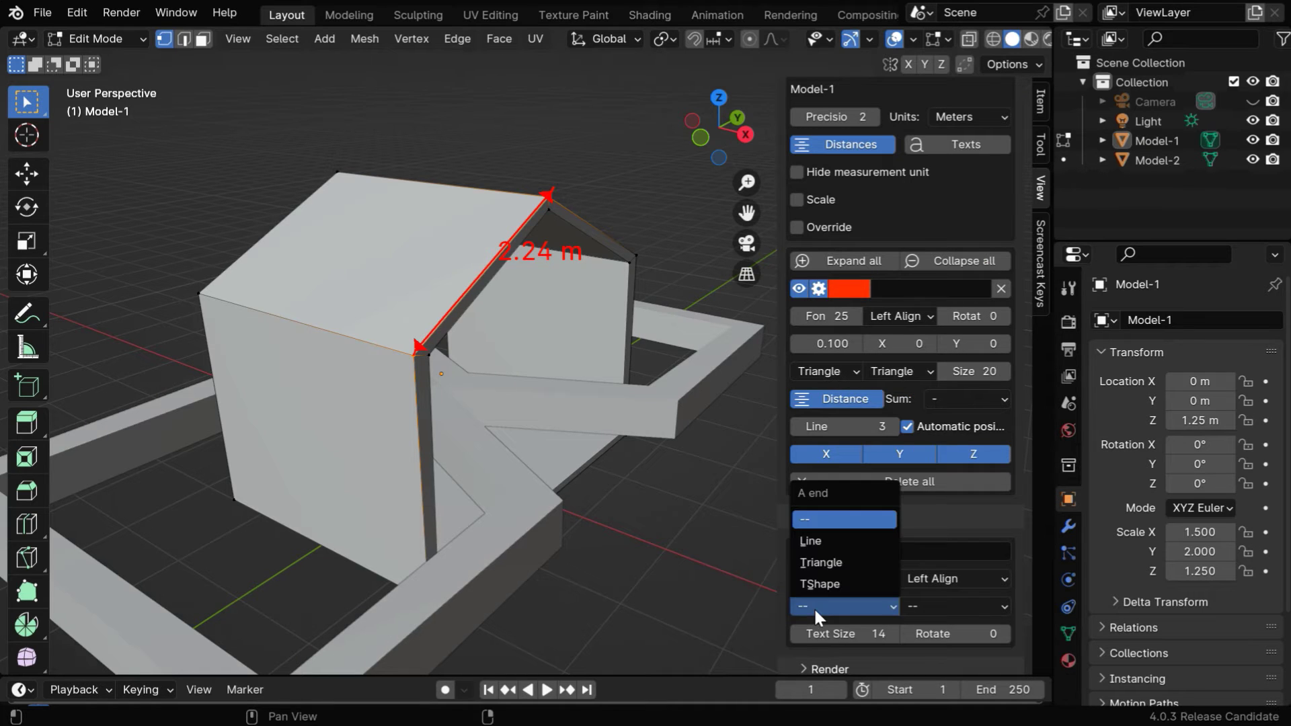
left_click(820, 562)
left_click(904, 606)
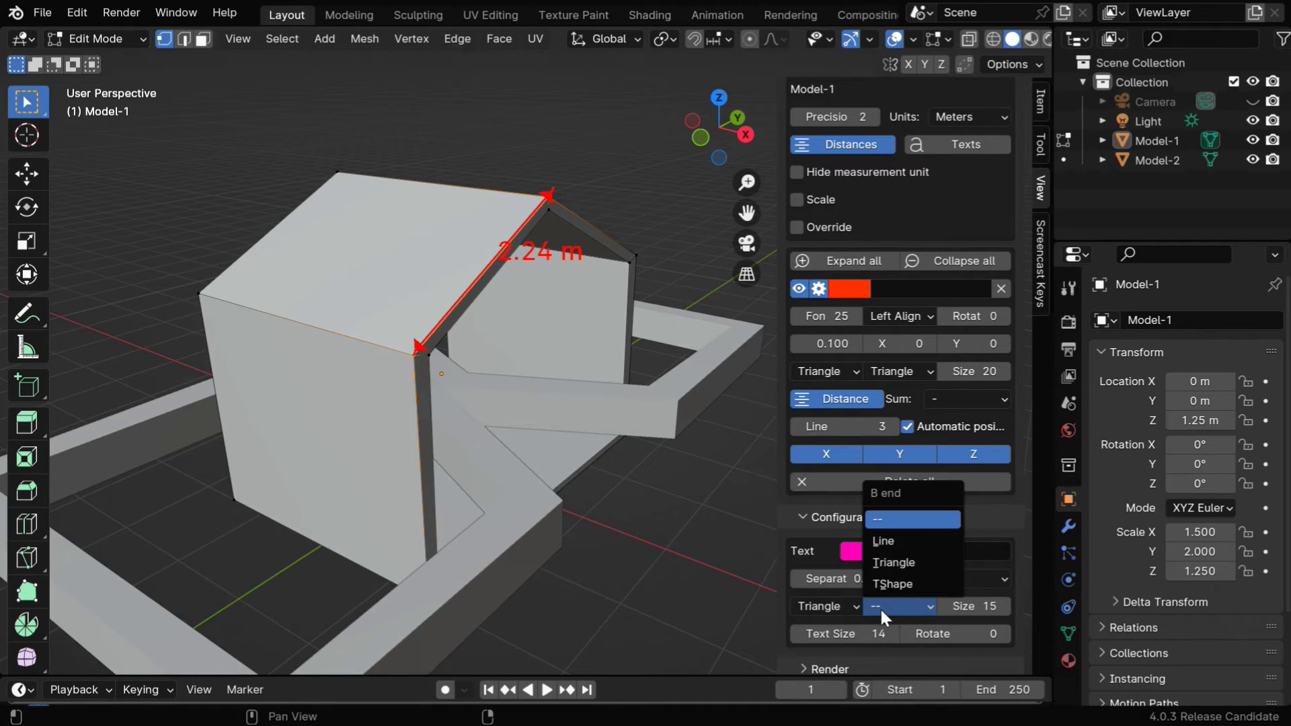
left_click(894, 562)
left_click(886, 633)
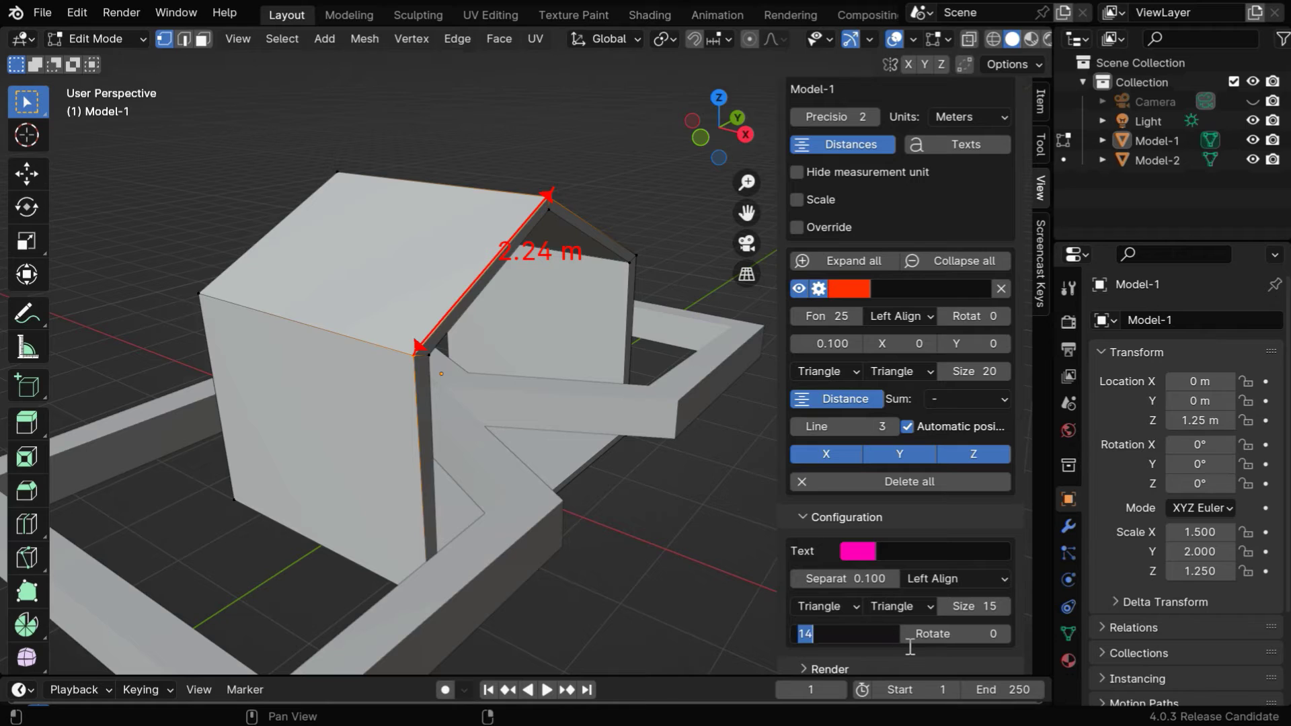
type("25")
key("Return")
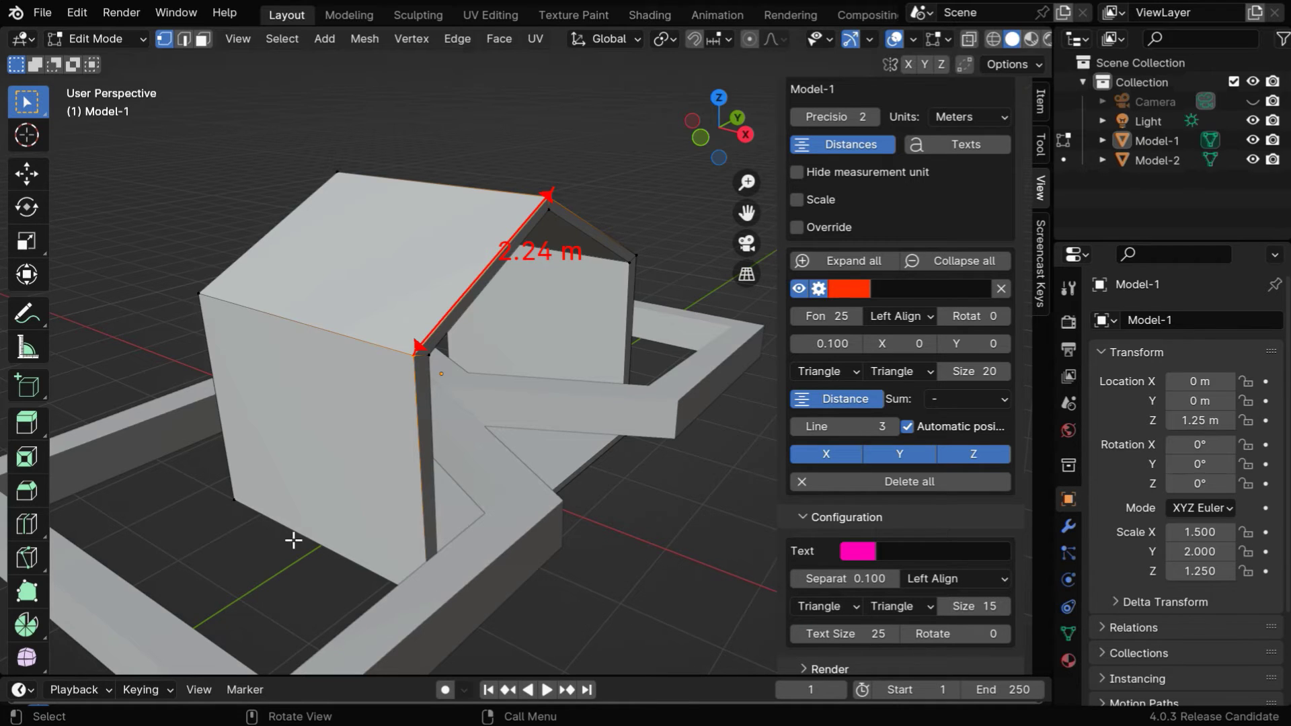
- Add Segment dimensions on the 2.50 m left wall edge and the 2.24 m opposite roof slope
left_click(234, 499)
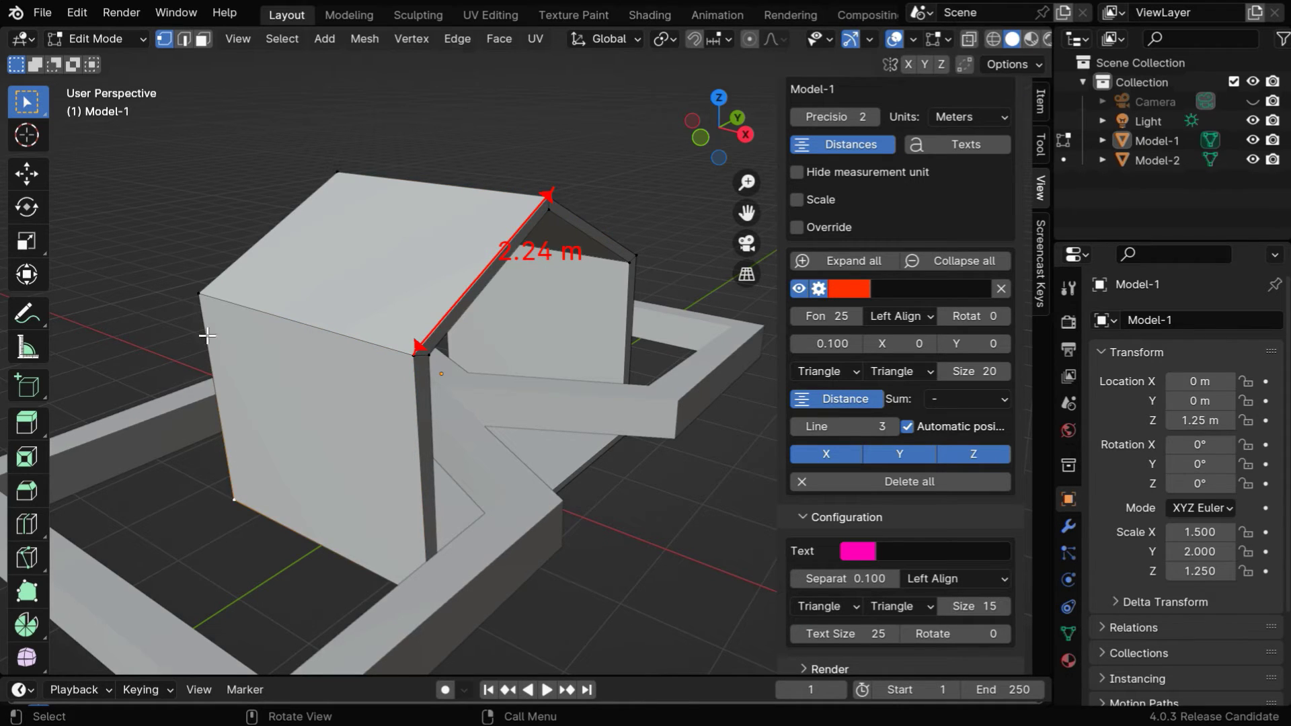
left_click(197, 292, "shift")
scroll(816, 293, "up", 5)
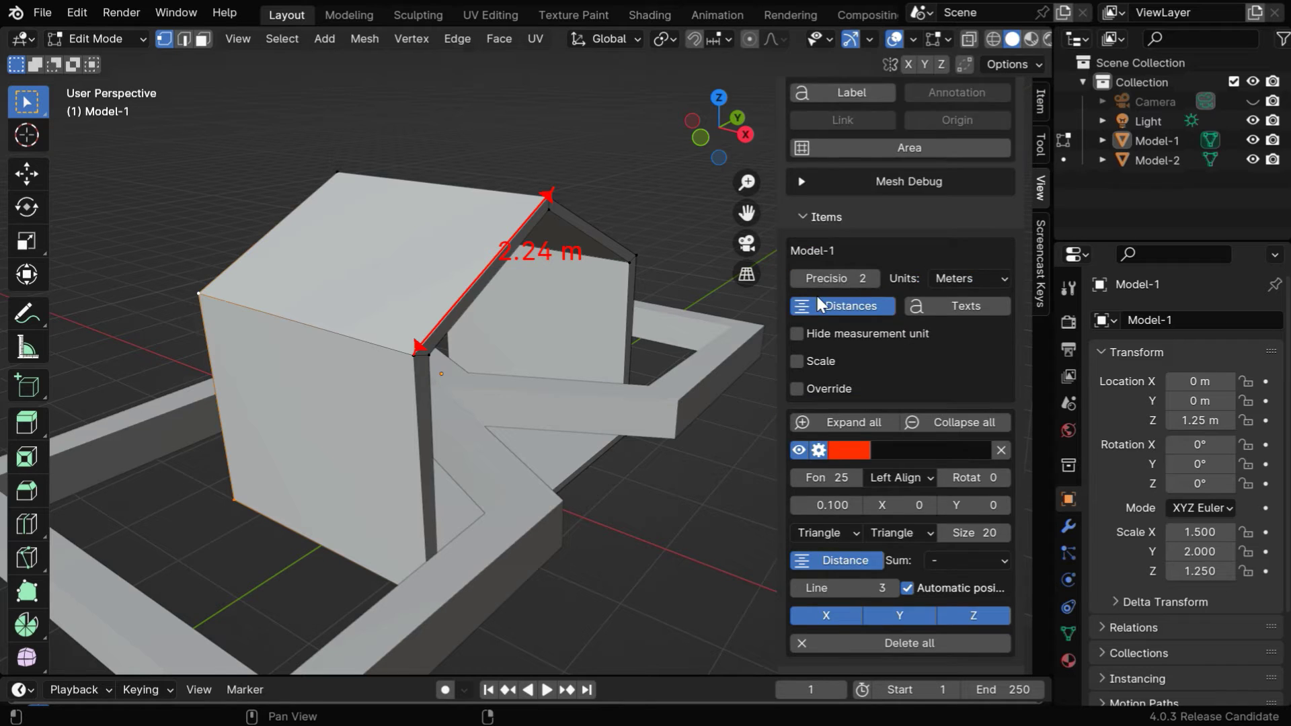
scroll(817, 293, "up", 2)
left_click(834, 211)
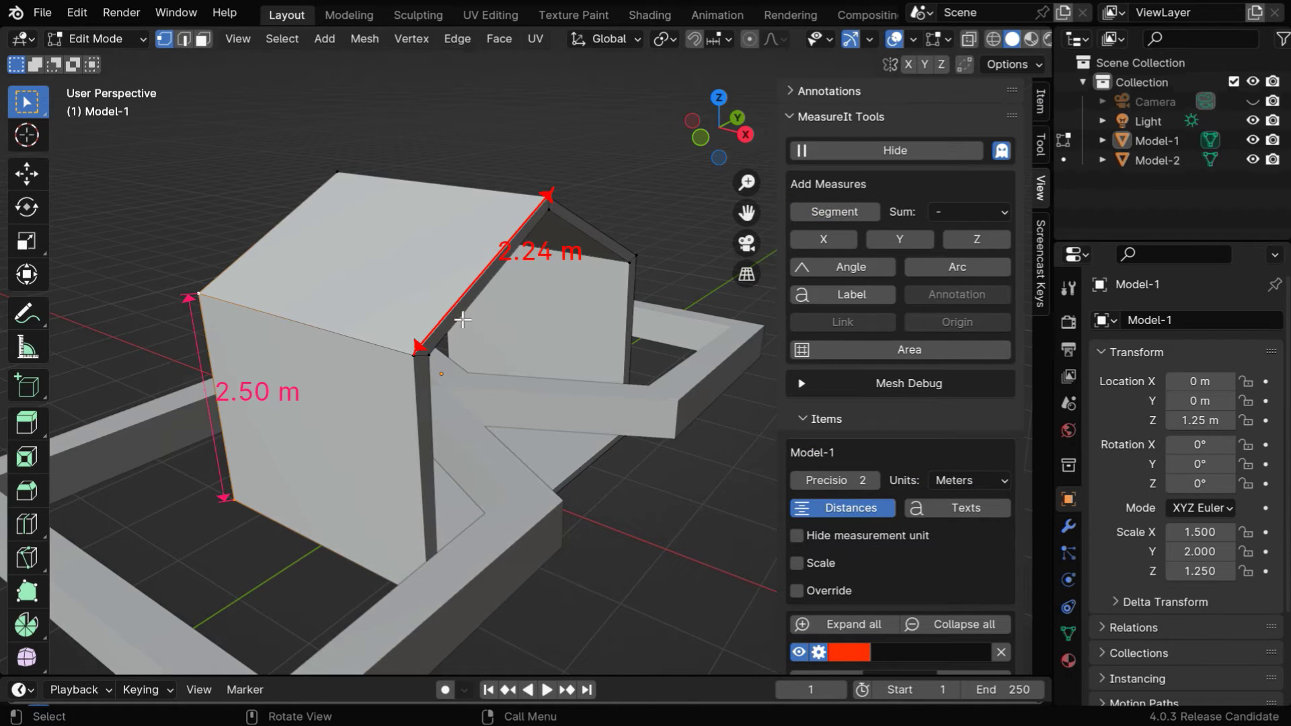
left_click(336, 172, "shift")
left_click(837, 209)
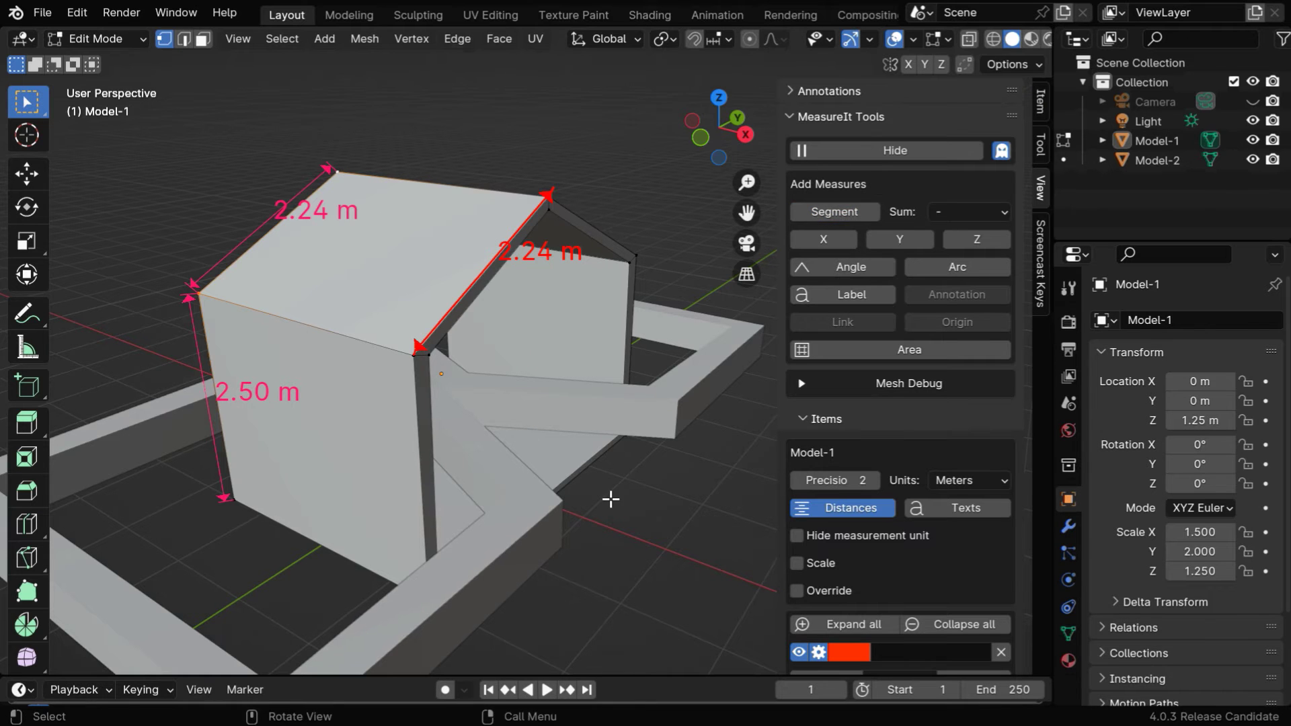
middle_click_drag(609, 499, 543, 500)
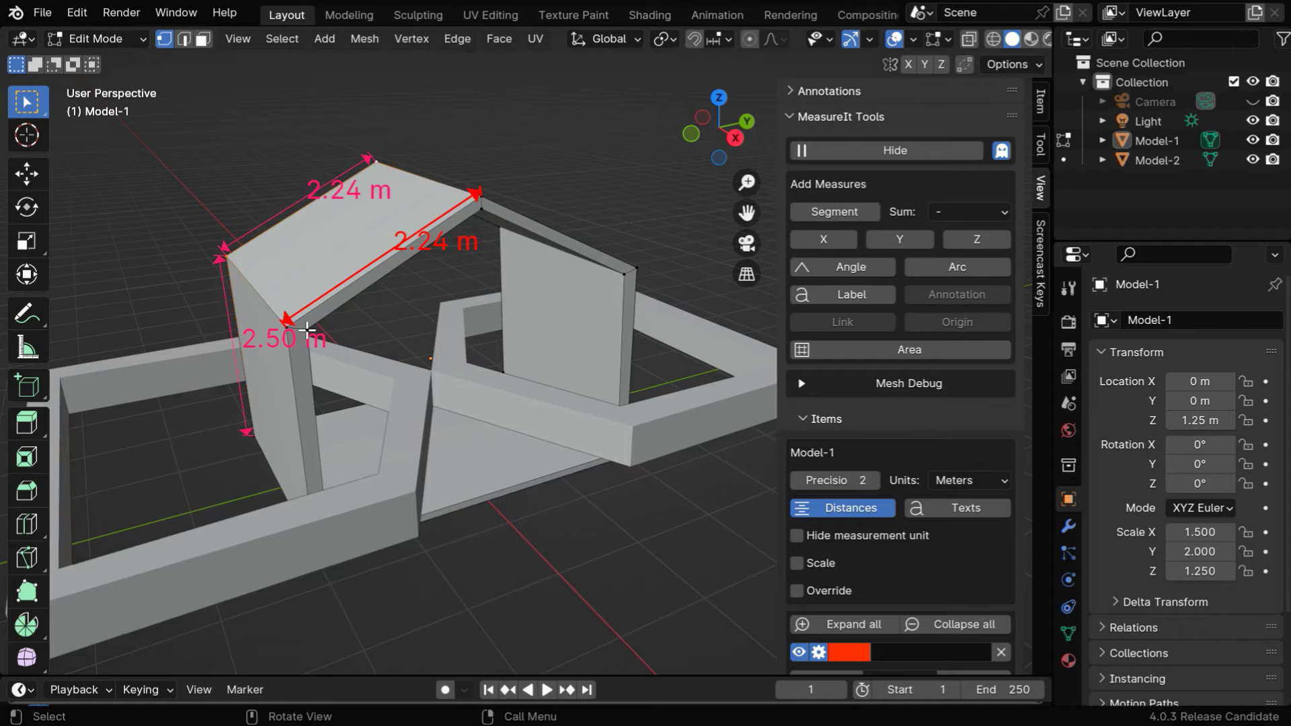
- Add a MeasureIt Angle across three roof vertices, giving 125.9° at the peak
left_click(376, 292, "alt")
left_click(481, 210, "shift")
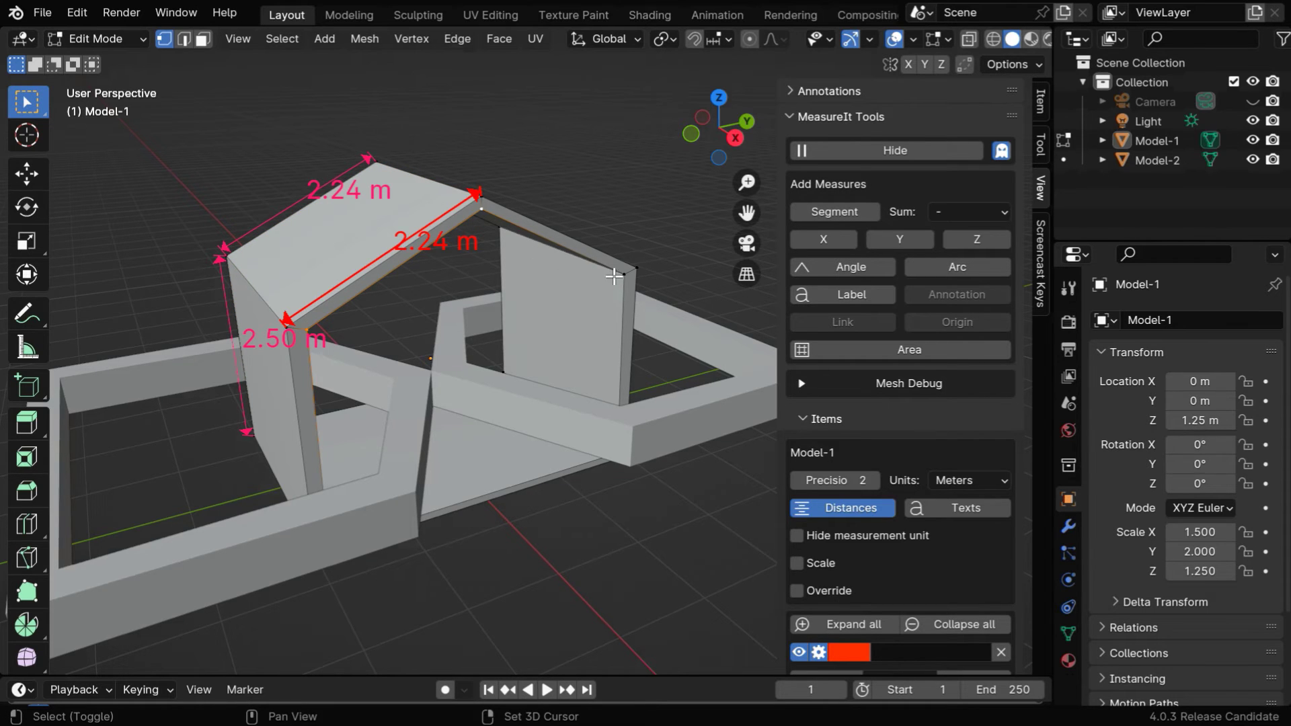
left_click(623, 275, "shift")
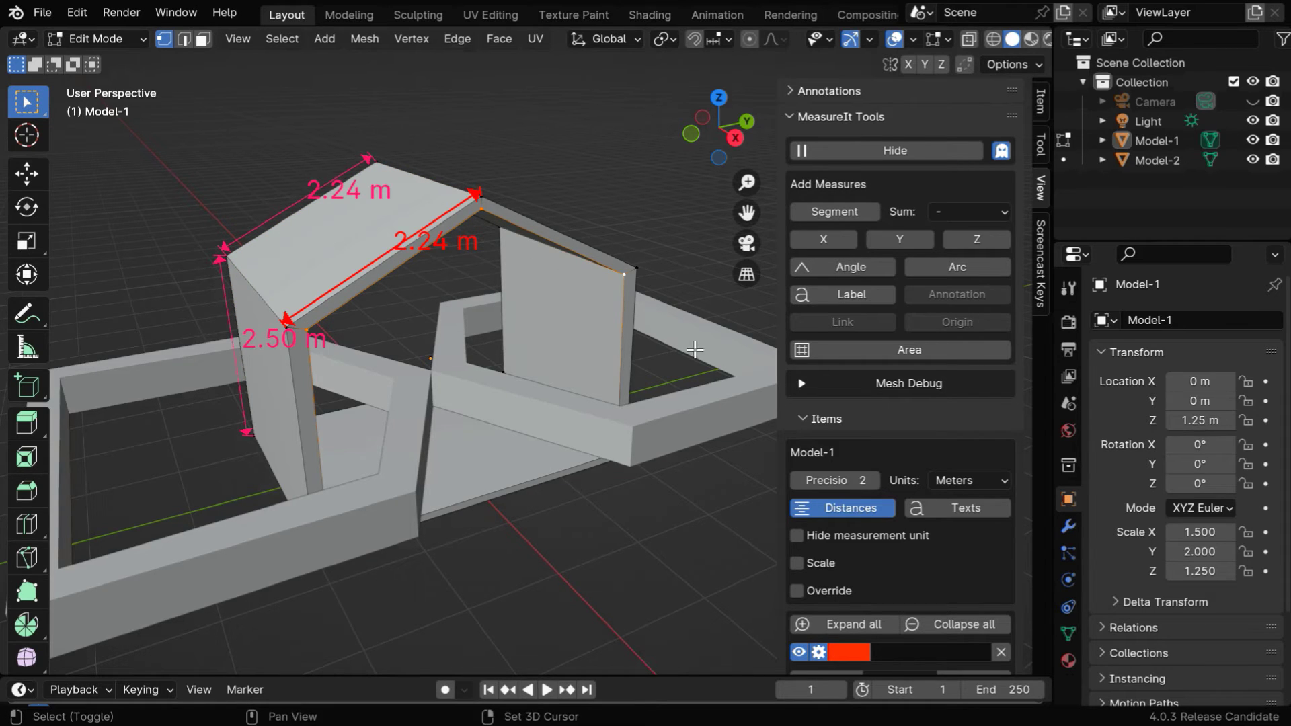
left_click(851, 269)
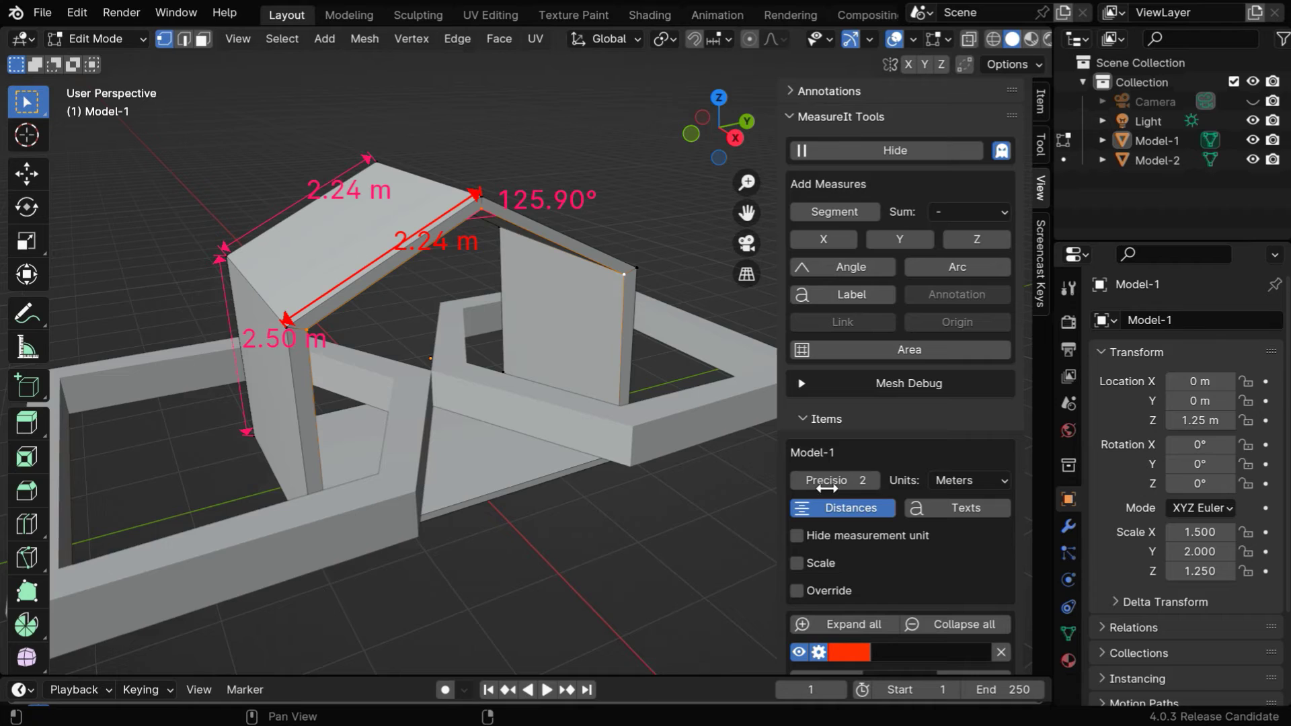
- Set dimension precision to 1 decimal and hide the measurement unit, keeping Meters
left_click(796, 480)
left_click(797, 479)
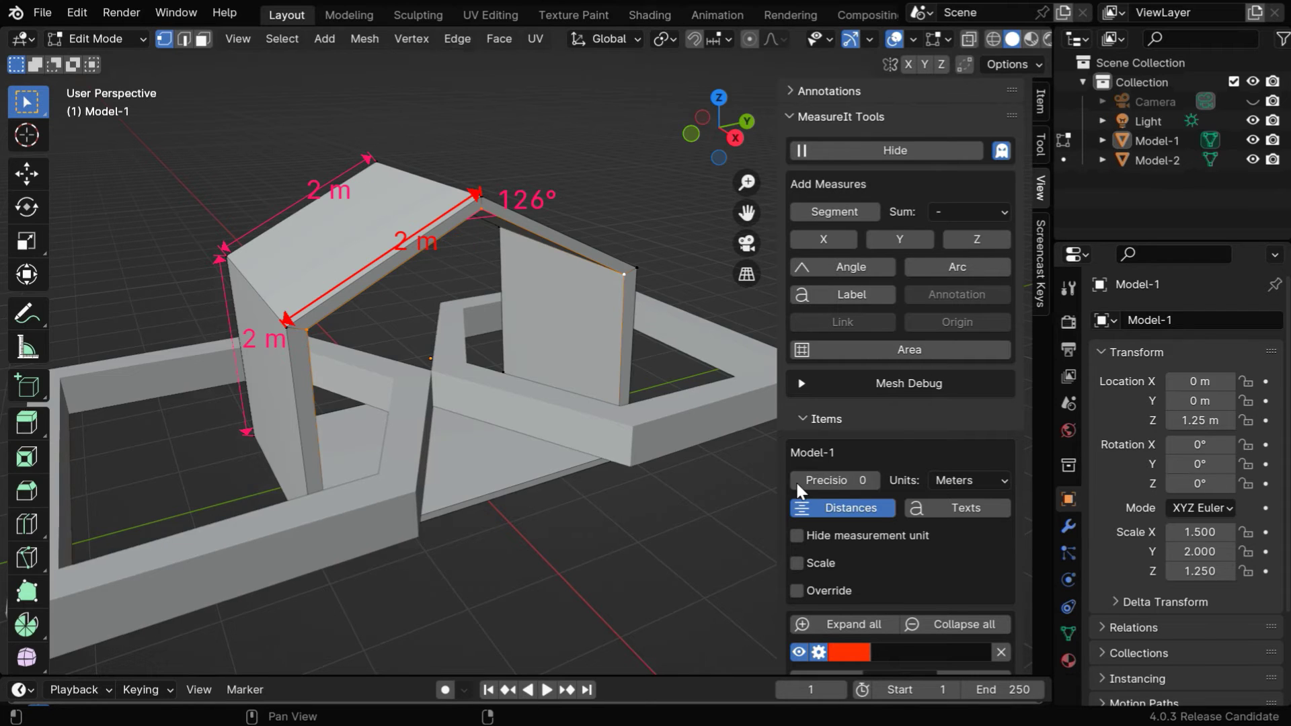
left_click(873, 479)
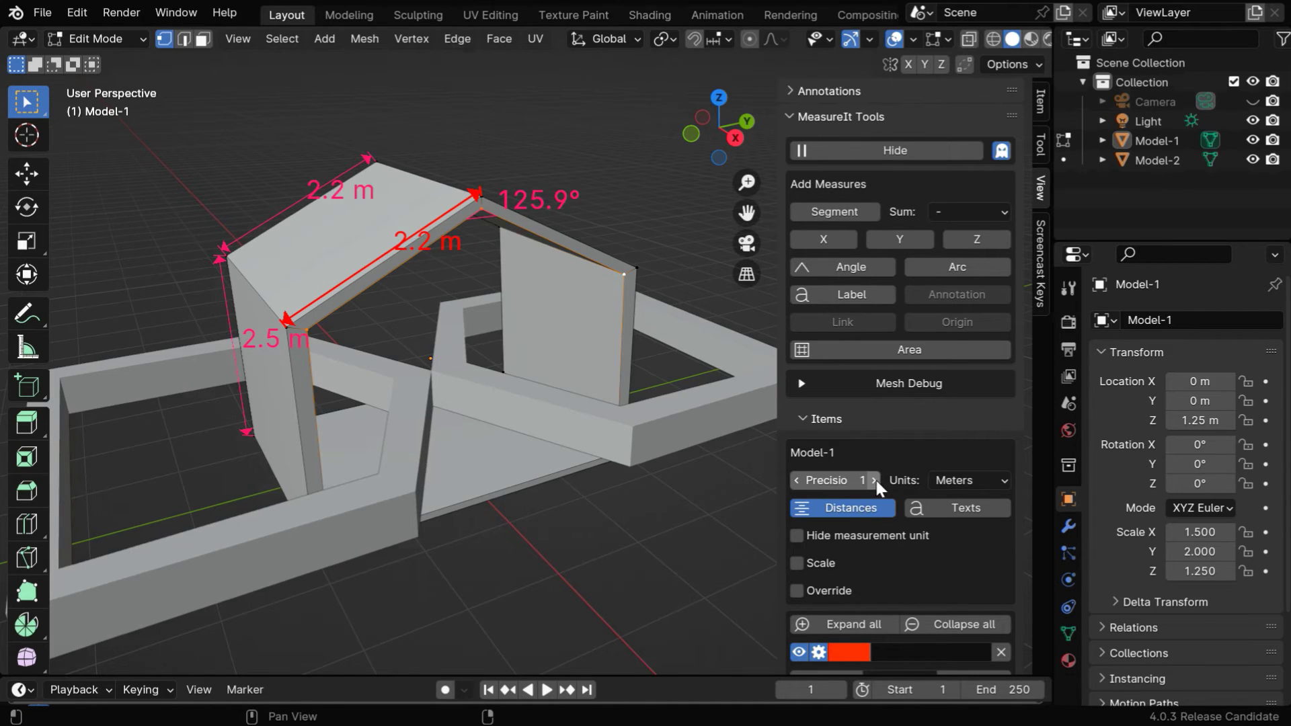
left_click(798, 536)
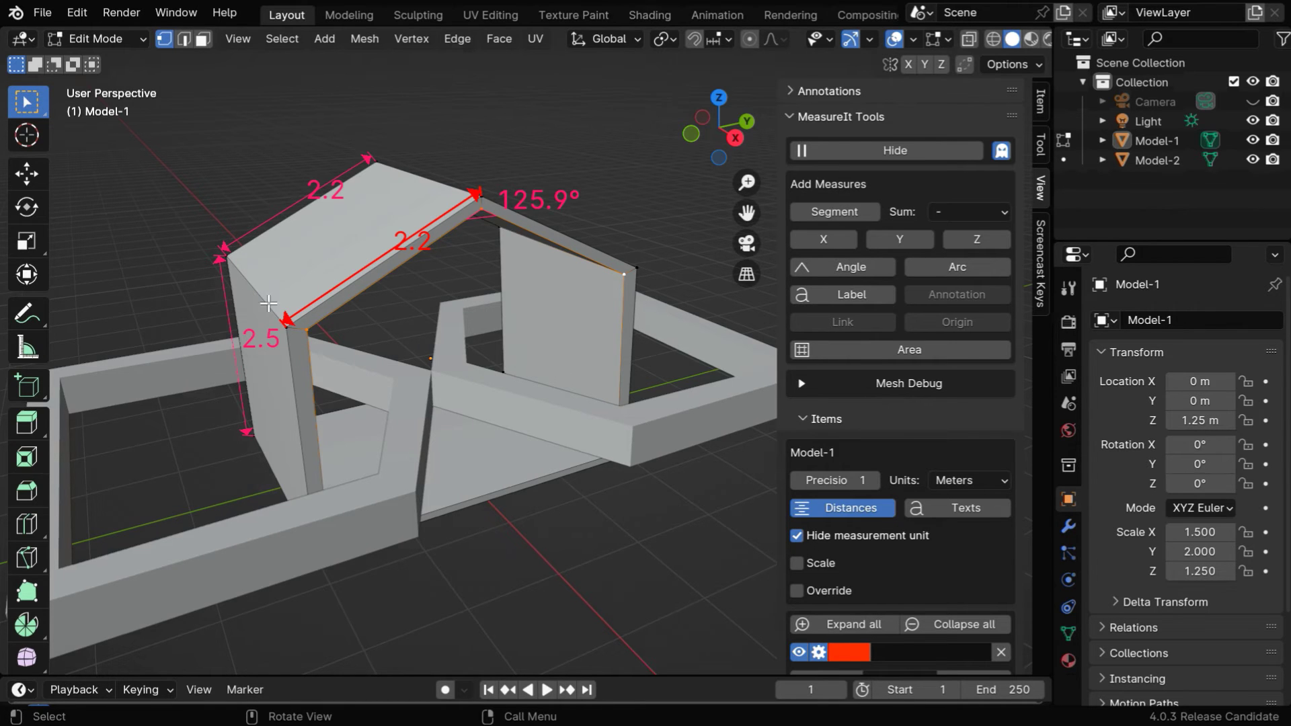
middle_click_drag(421, 312, 439, 322)
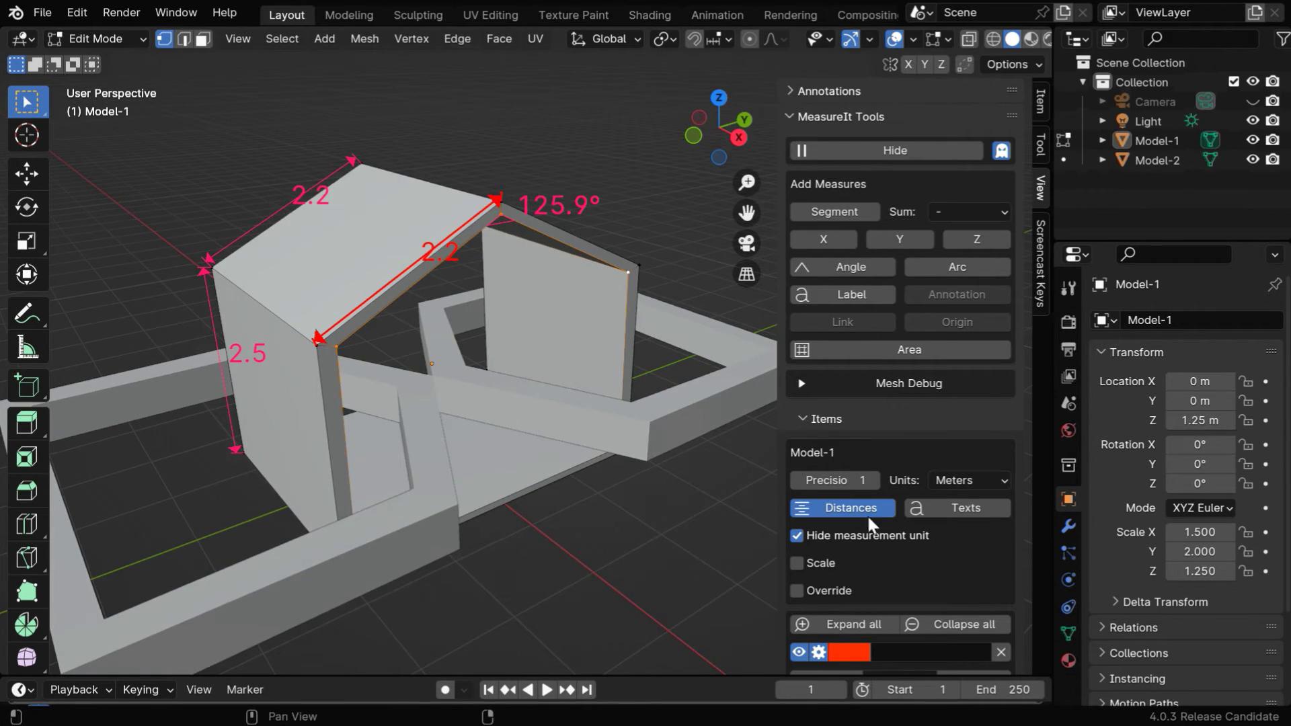
left_click(968, 480)
left_click(966, 476)
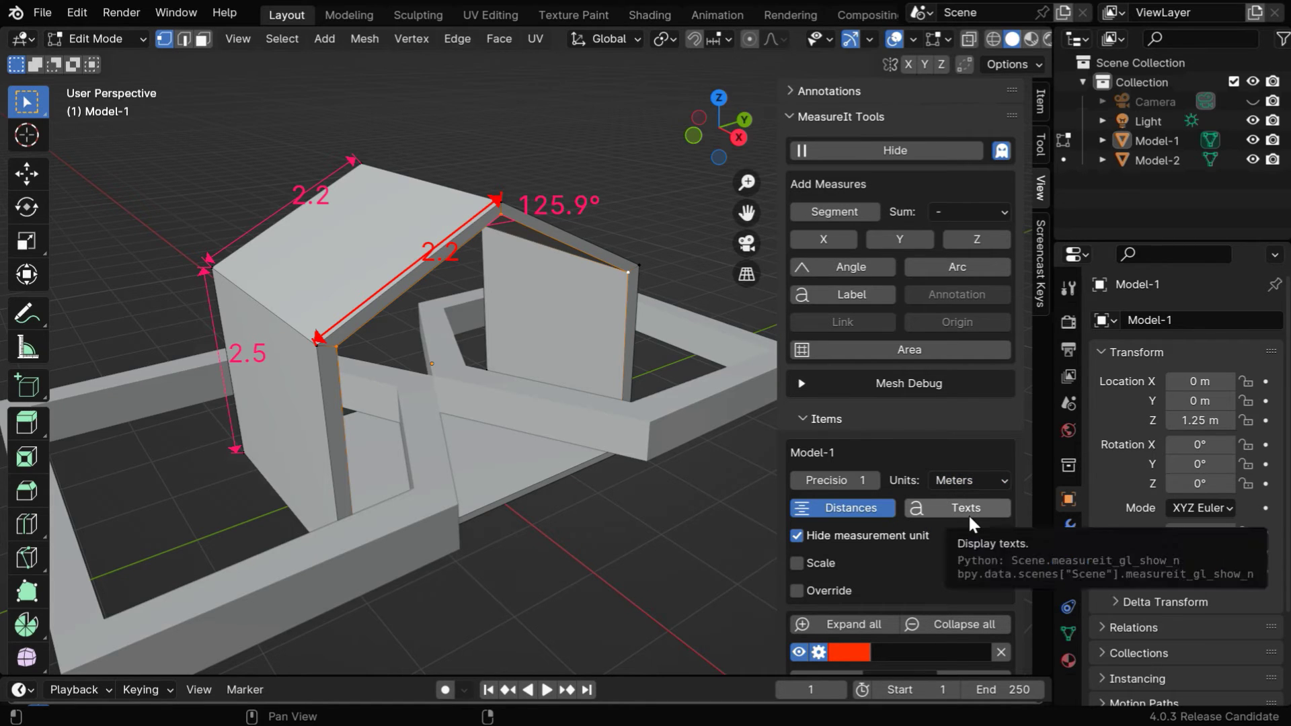
- Enlarge the dimension labels to font size 25 using the Override setting, then turn Override off
left_click(794, 589)
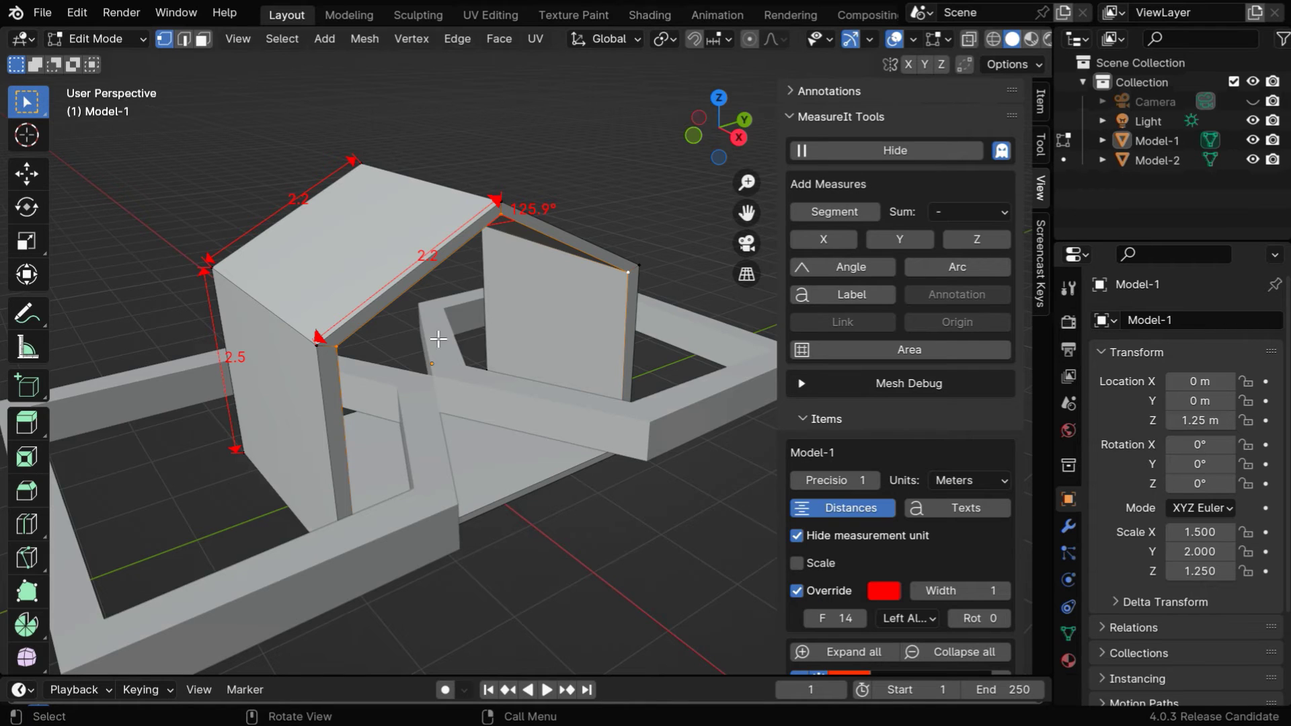
scroll(906, 617, "down", 3)
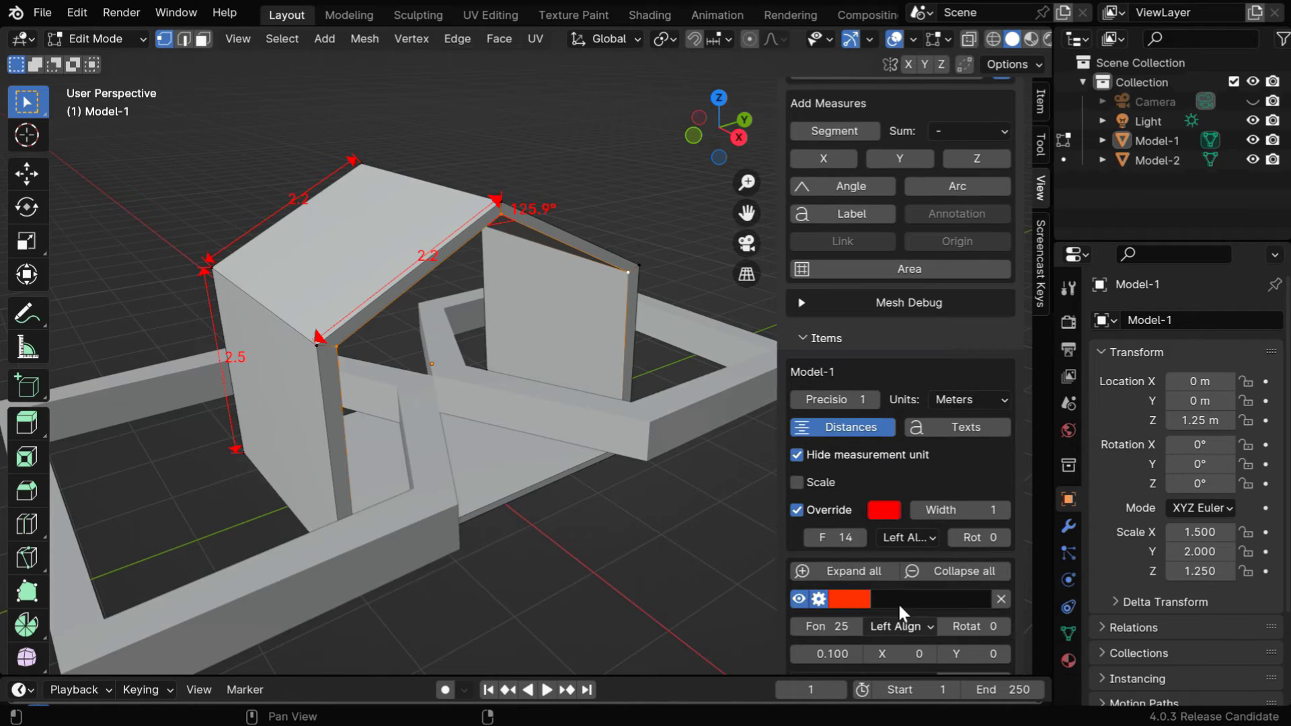
left_click(841, 540)
type("25")
key("Return")
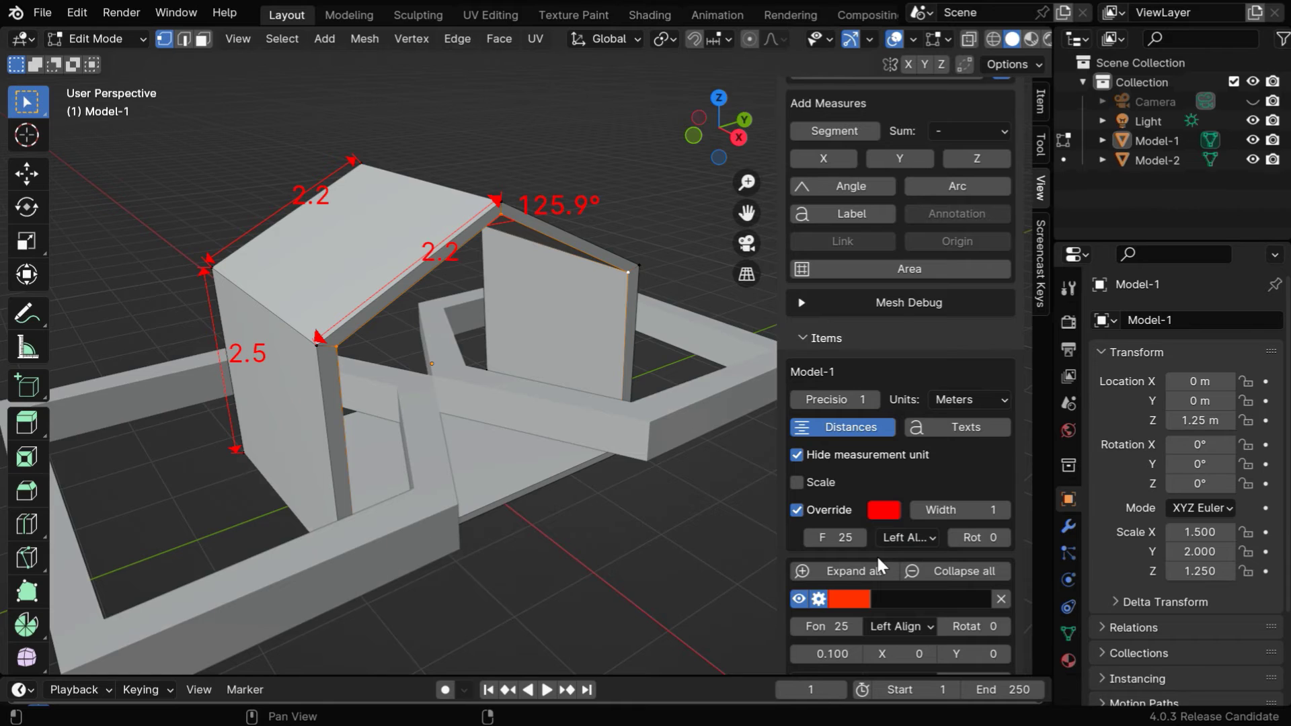
left_click(795, 509)
- Add a MeasureIt Area measurement to the roof face, showing 6.7²
middle_click_drag(508, 487, 512, 470)
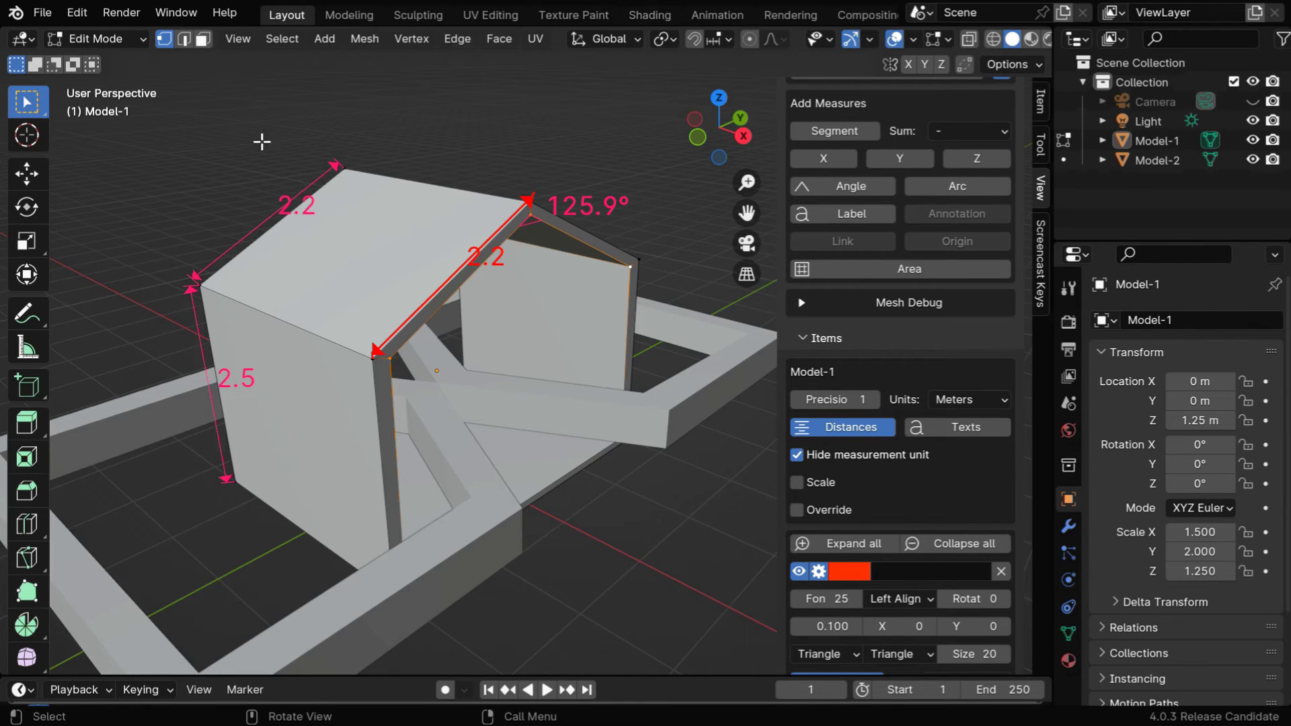
left_click(201, 40)
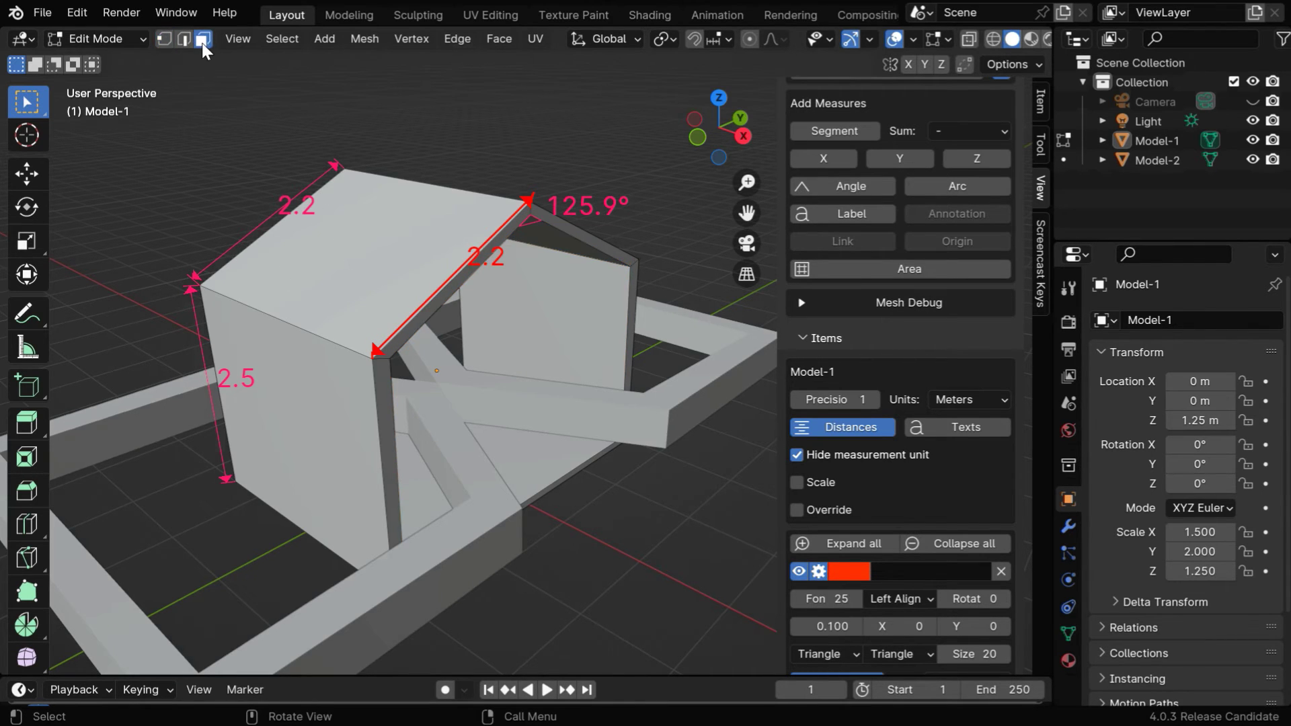
left_click(352, 278)
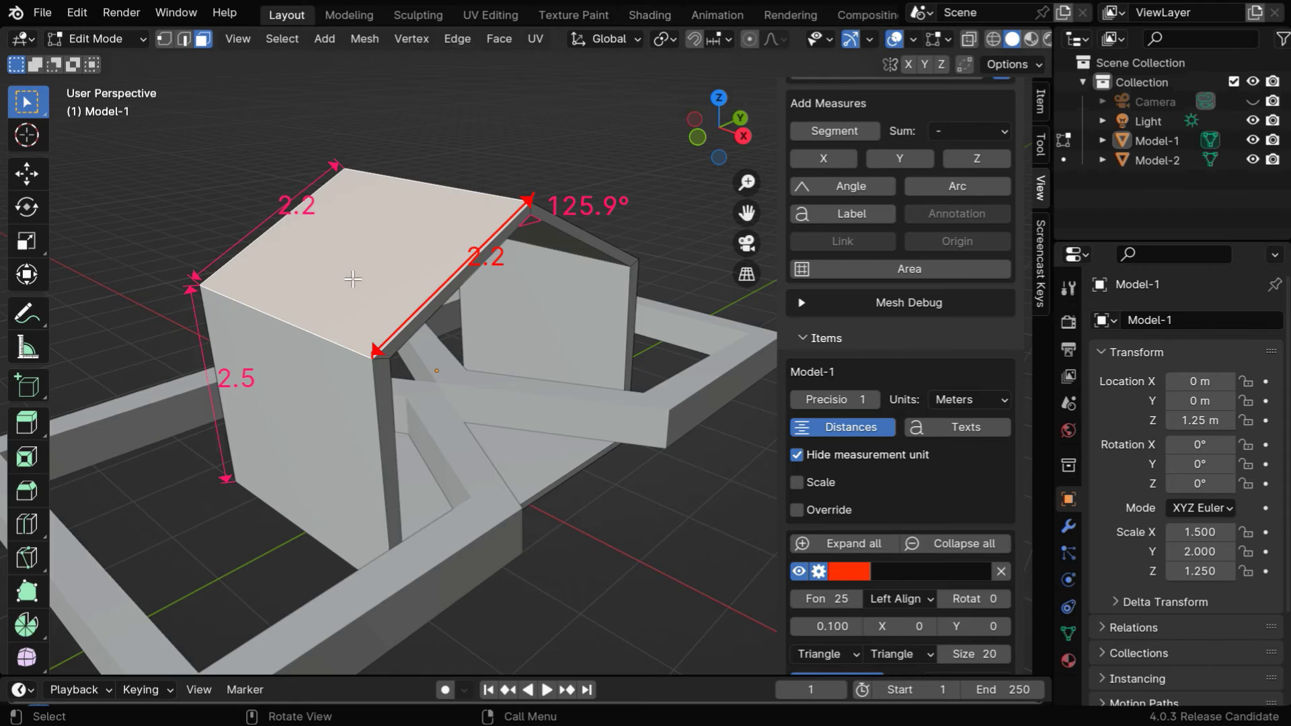
left_click(875, 269)
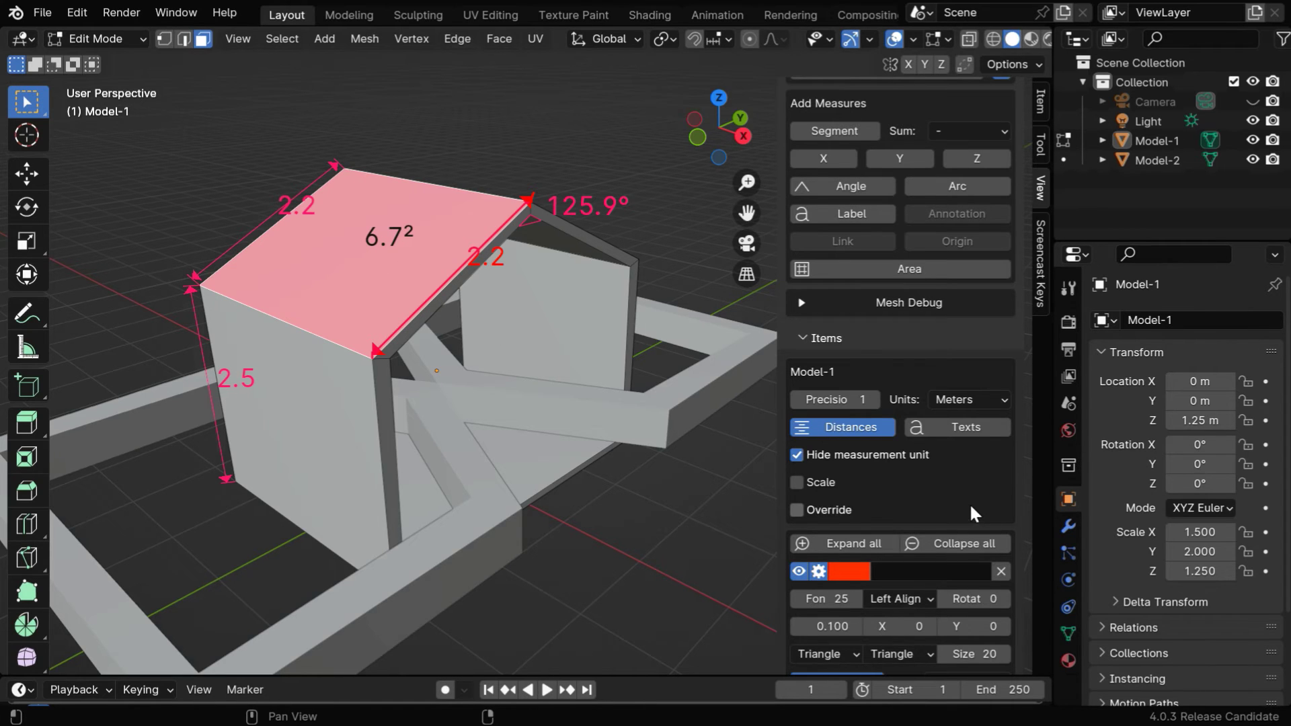
scroll(969, 502, "down", 6)
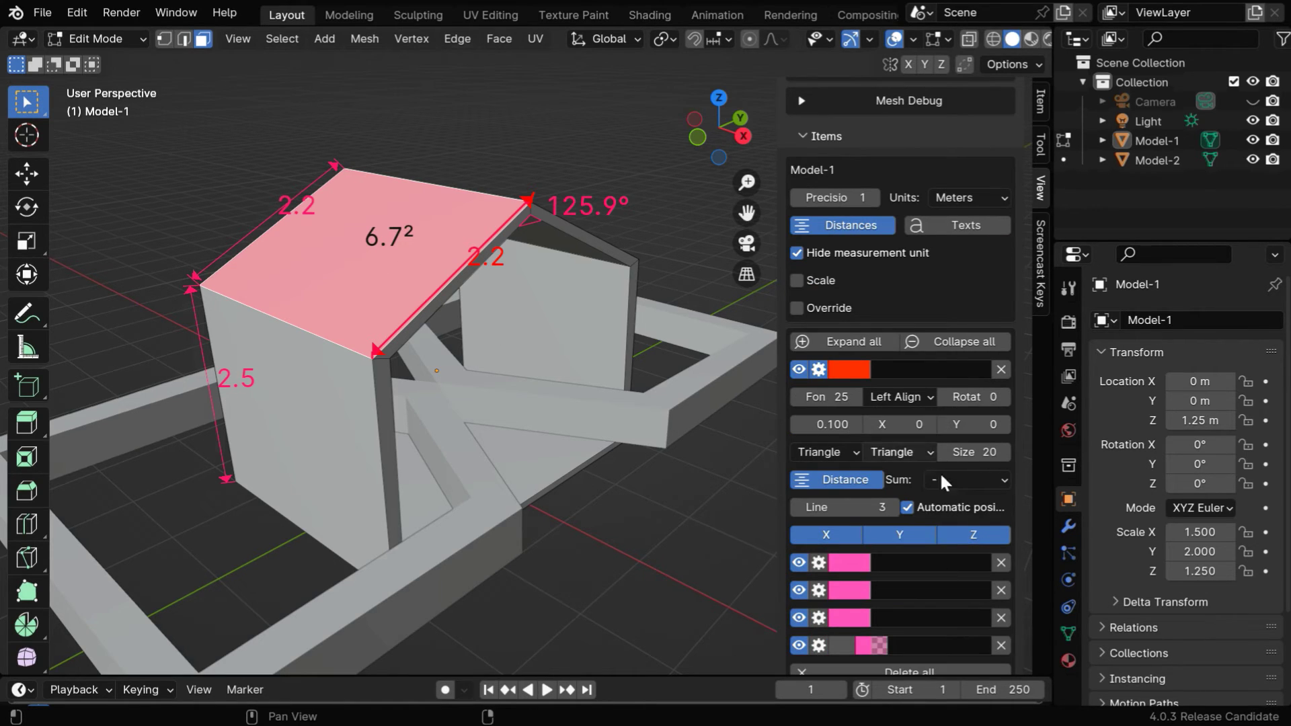
- Collapse all measures, delete the first (red roof-edge) dimension, and toggle Hide to refresh the display
left_click(949, 342)
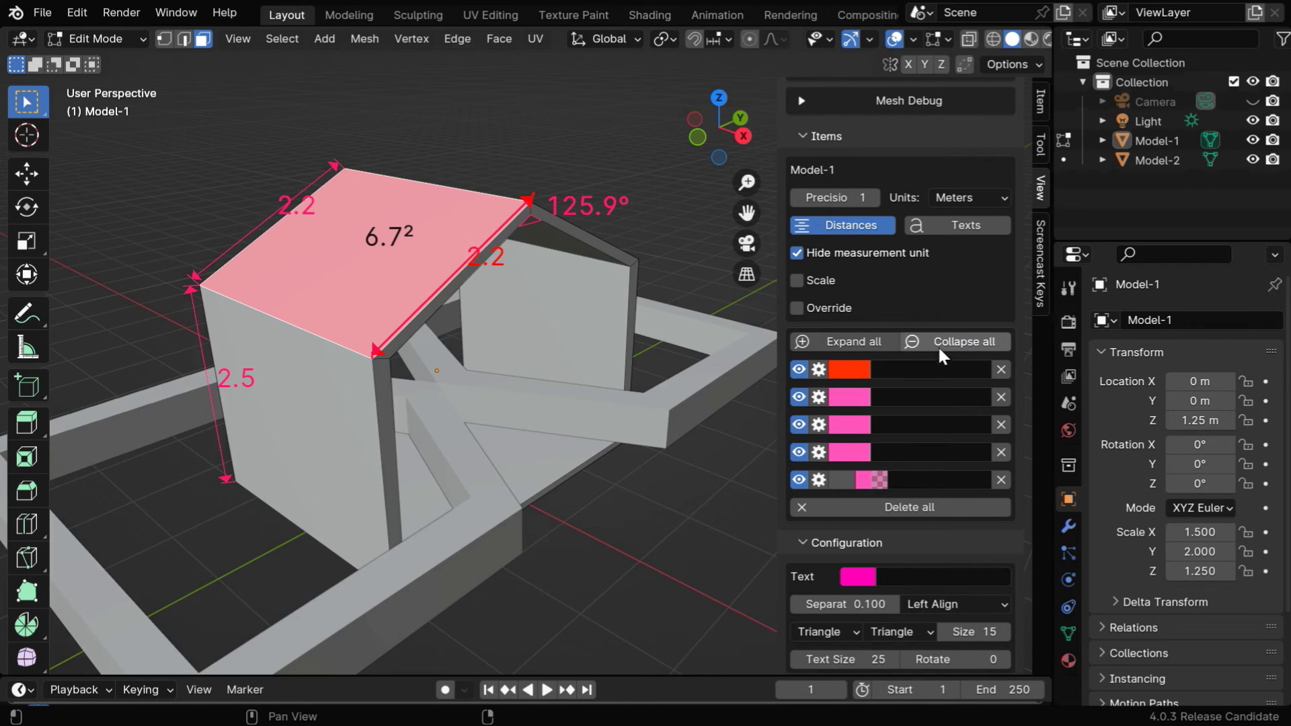
left_click(1001, 371)
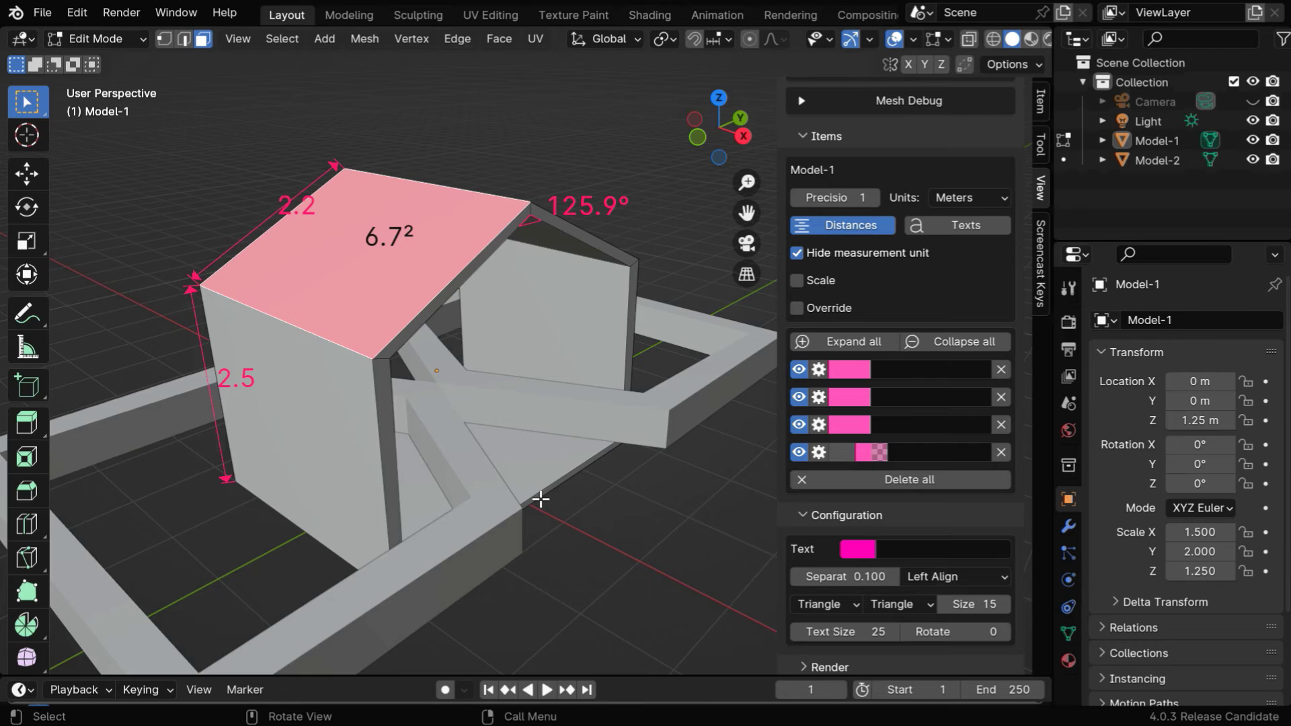
scroll(882, 454, "up", 5)
scroll(882, 455, "up", 6)
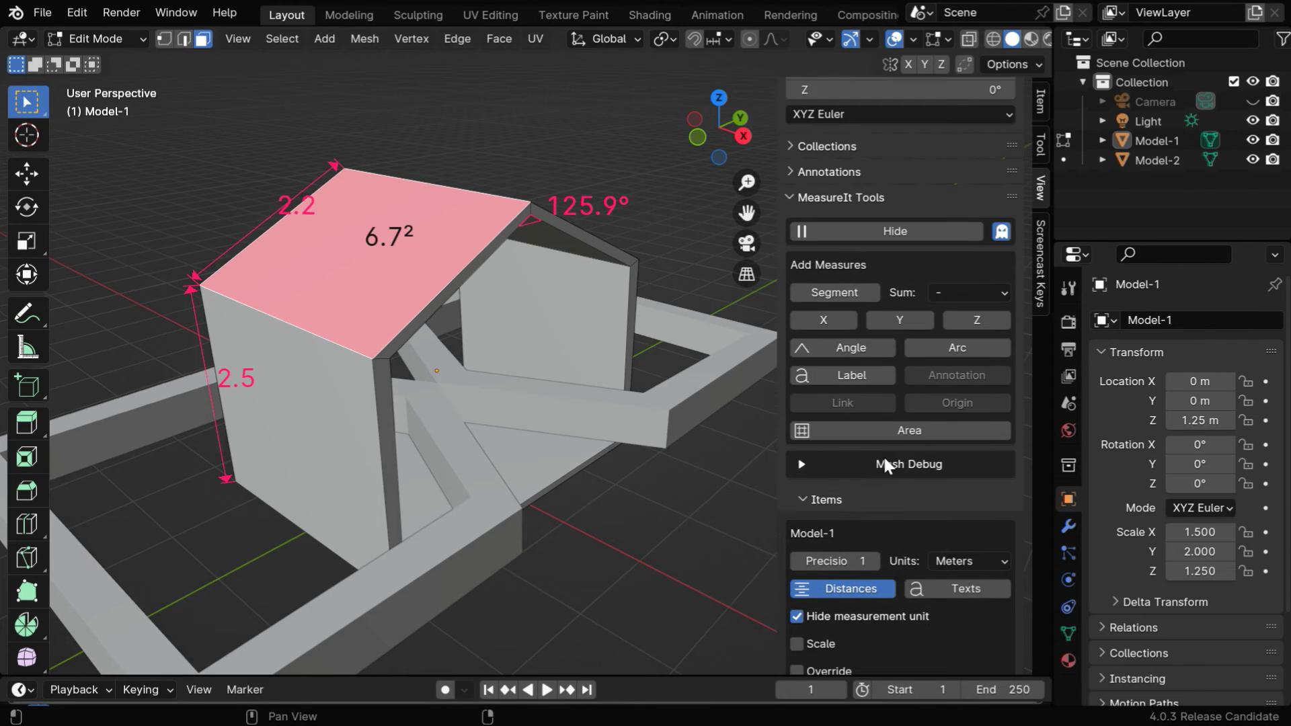
left_click(889, 230)
left_click(888, 229)
- Expand the MeasureIt render options and return the house to Object Mode
scroll(936, 535, "down", 10)
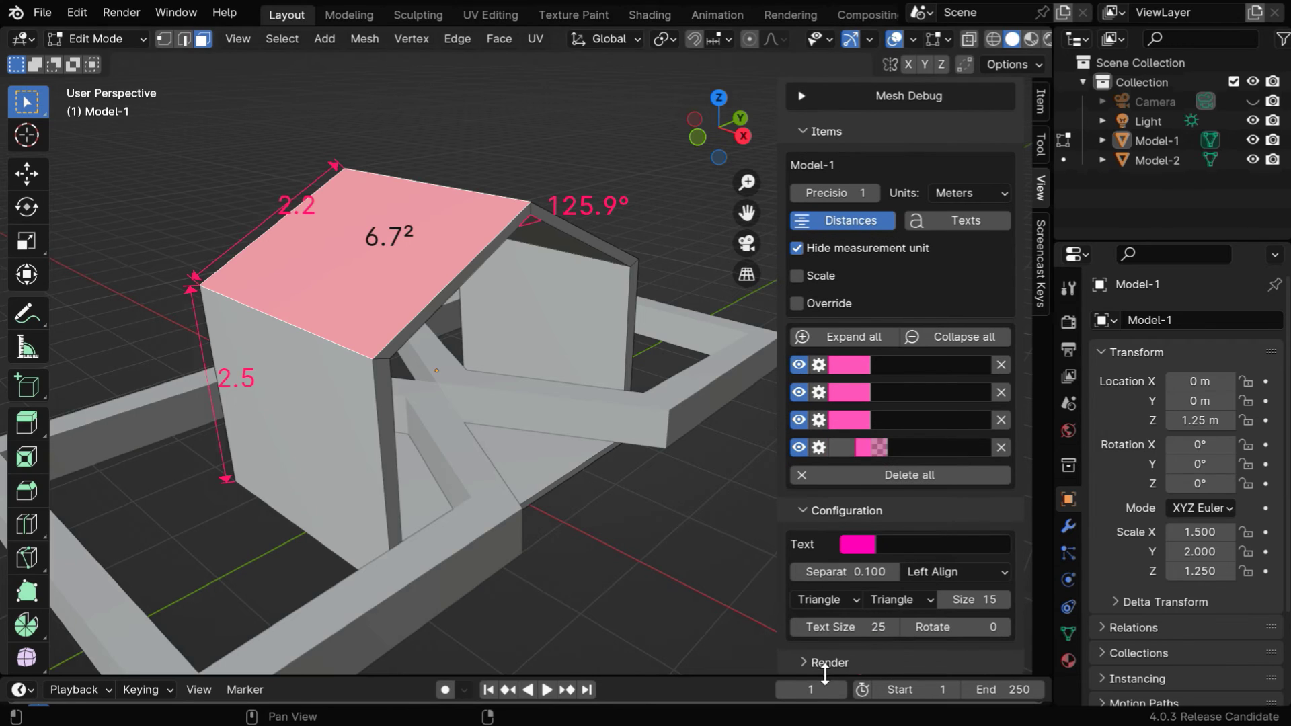
left_click(804, 661)
scroll(872, 652, "down", 5)
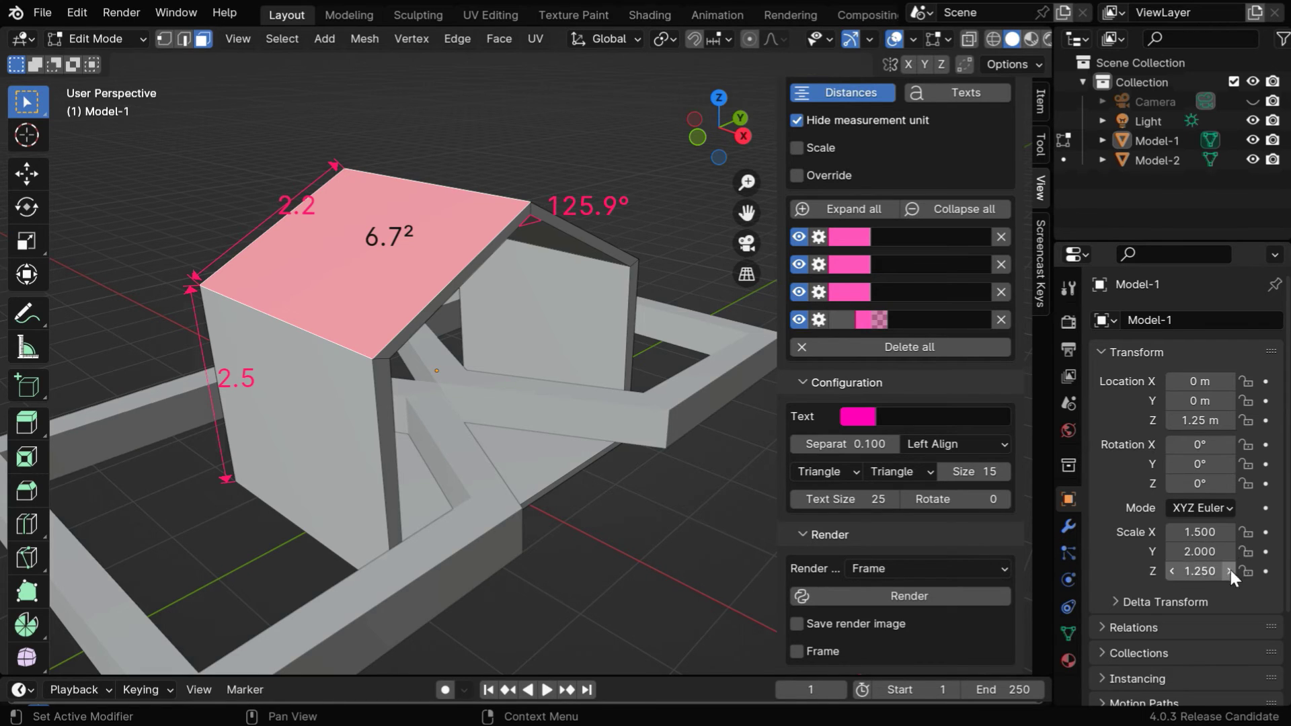
left_click(113, 38)
left_click(107, 60)
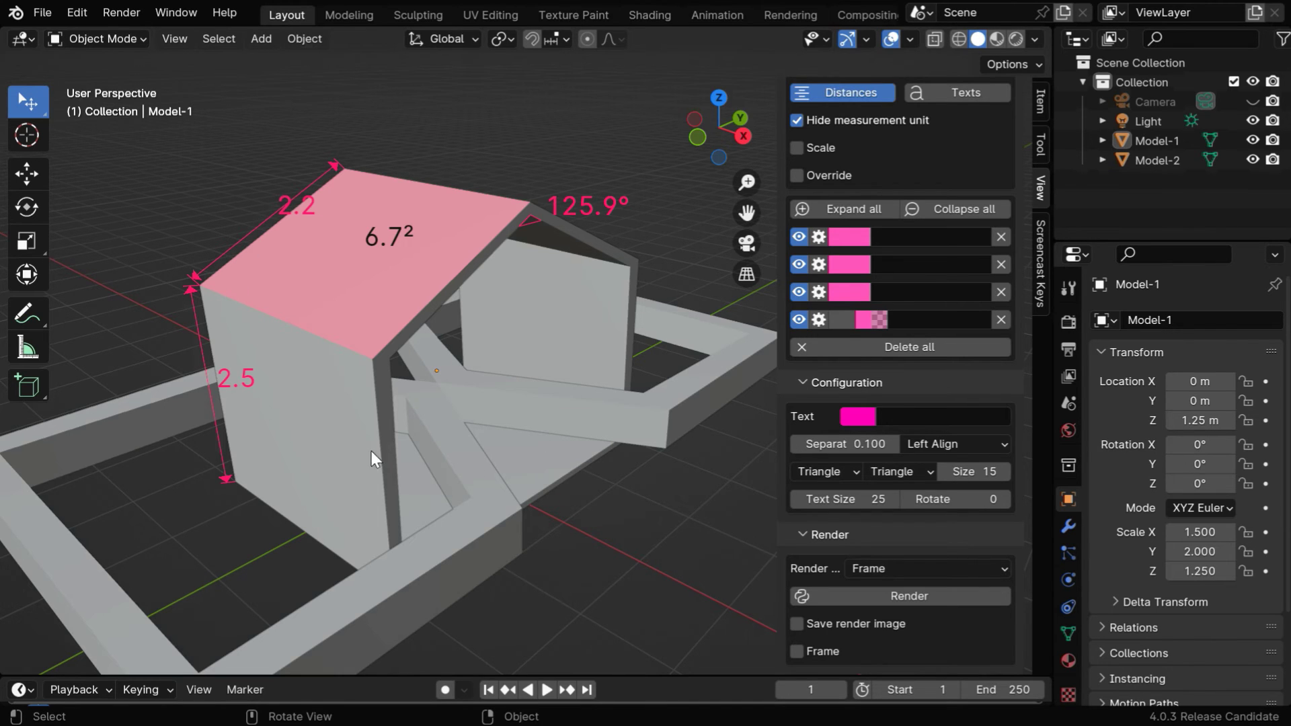
scroll(932, 442, "up", 20)
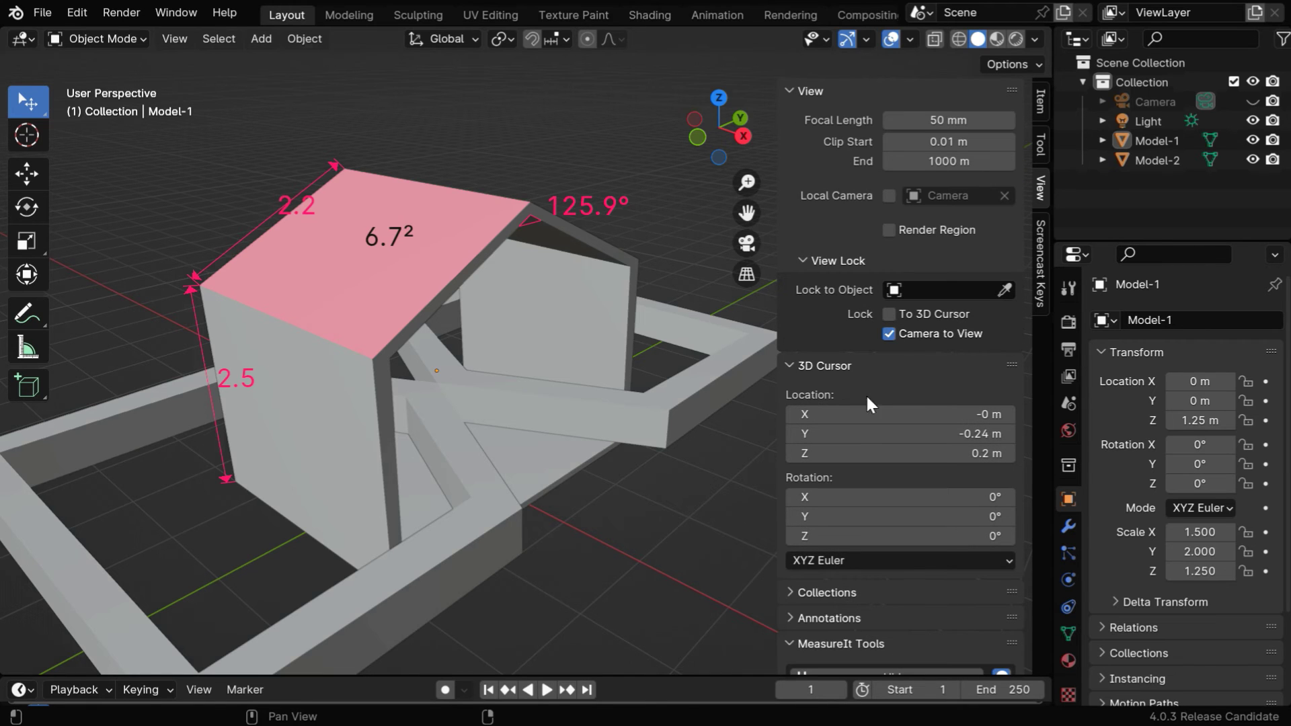
- Hide the sidebar and switch the viewport to look through the scene camera
key("n")
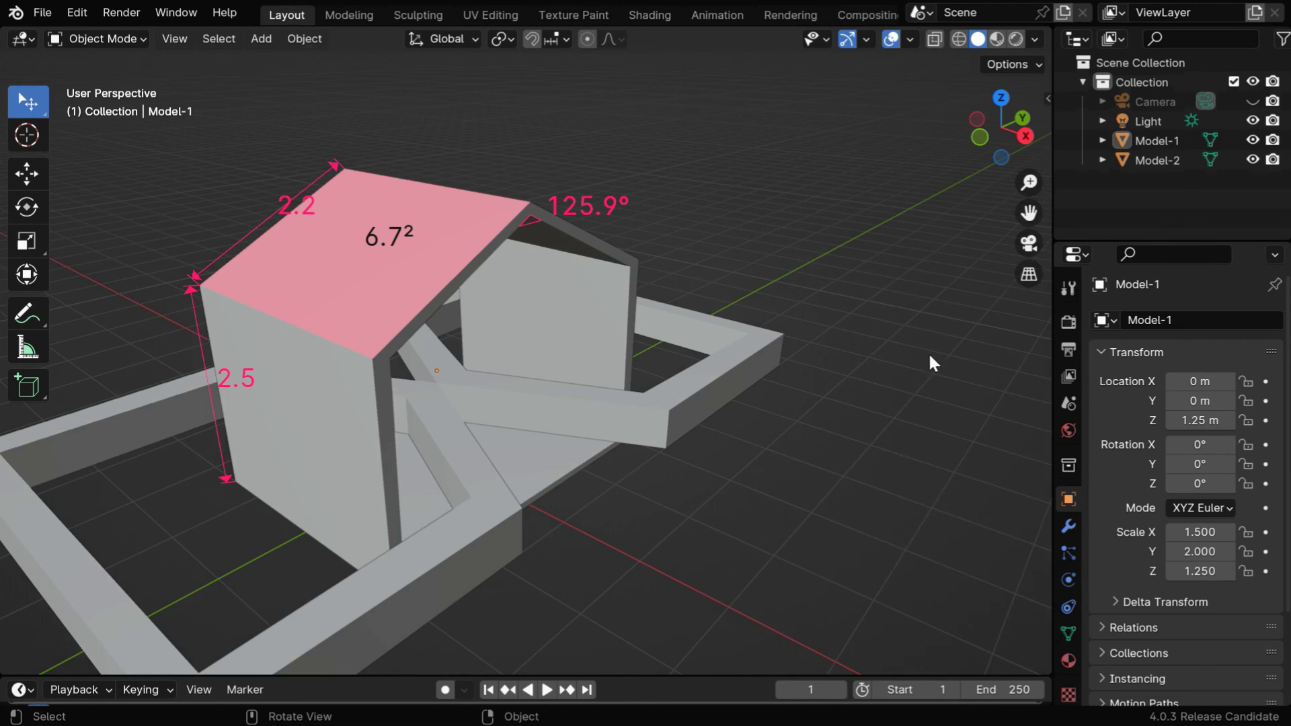
left_click(1028, 243)
scroll(644, 453, "down", 4)
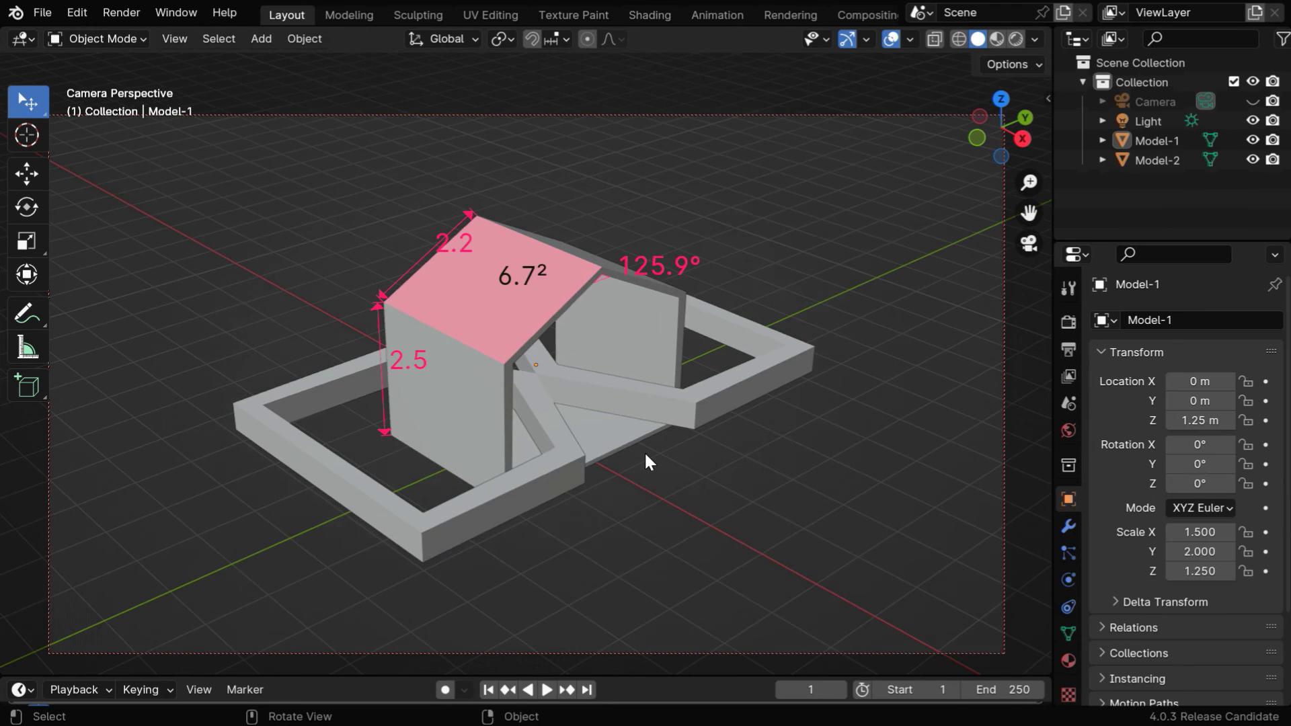
scroll(644, 452, "up", 2)
key("n")
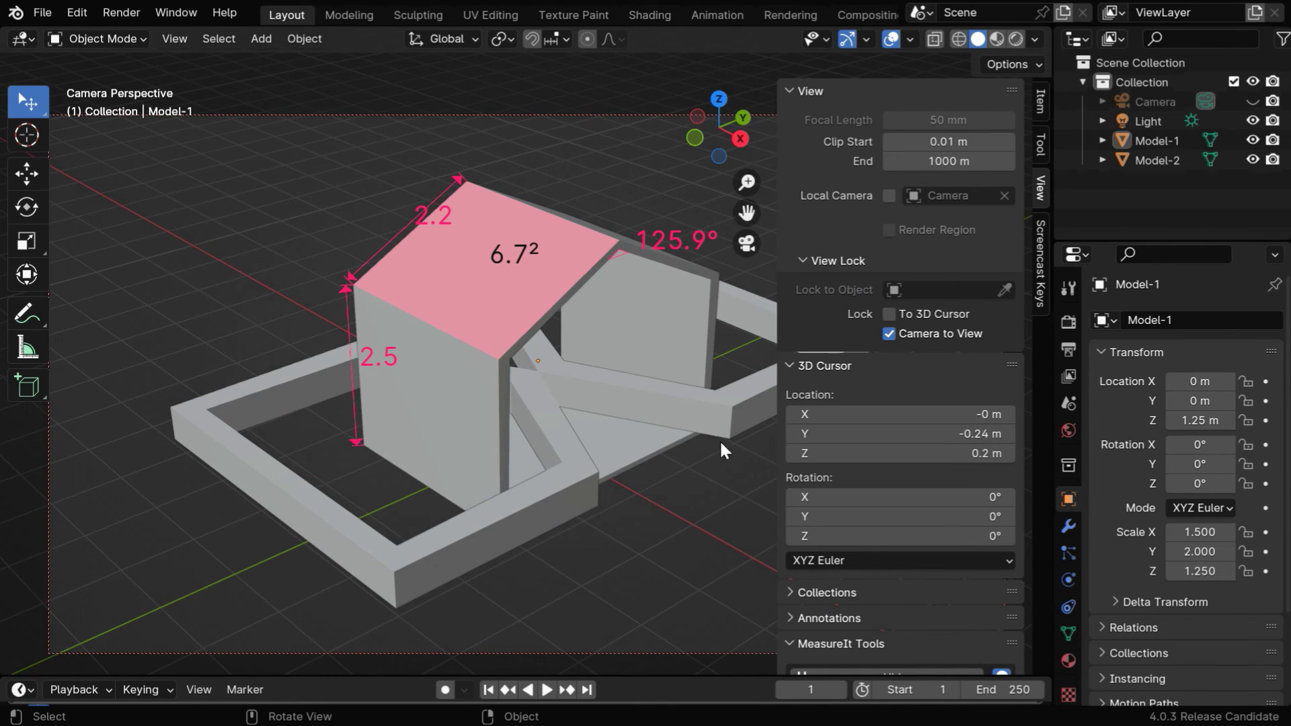
- Render the house's MeasureIt dimension labels as an image from the camera view
scroll(905, 470, "down", 15)
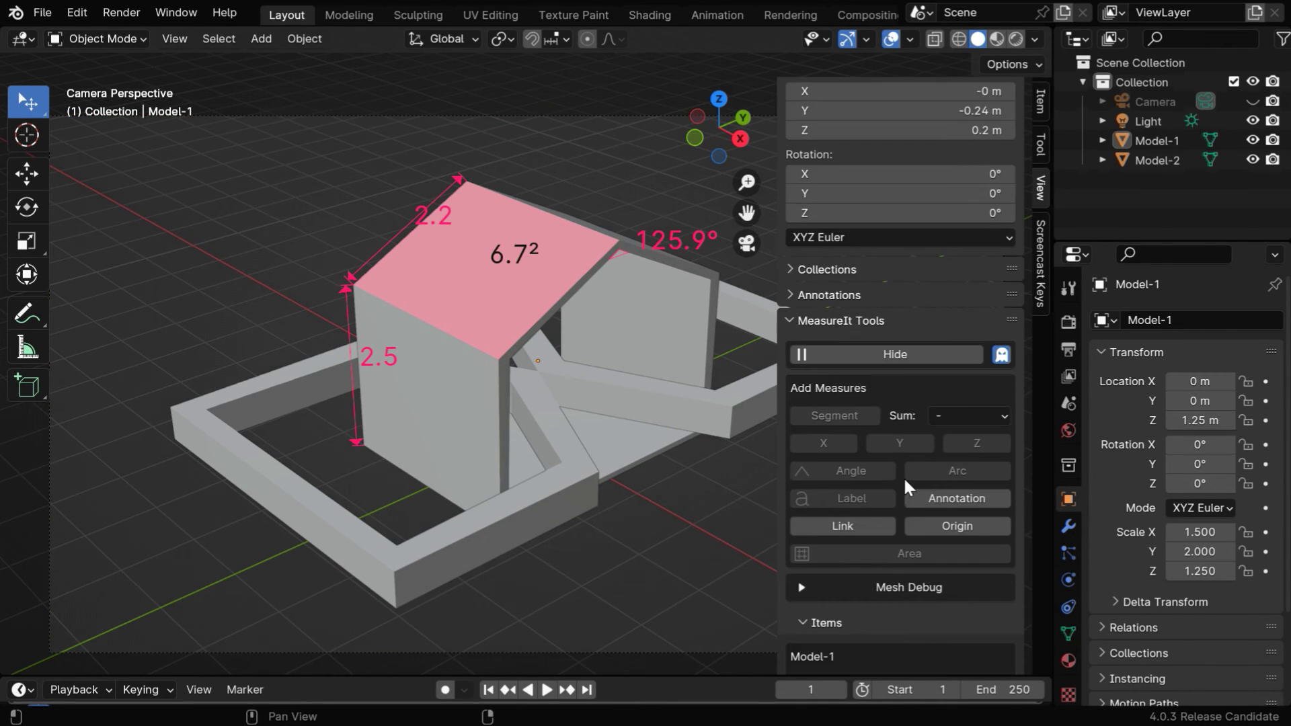
scroll(906, 495, "down", 12)
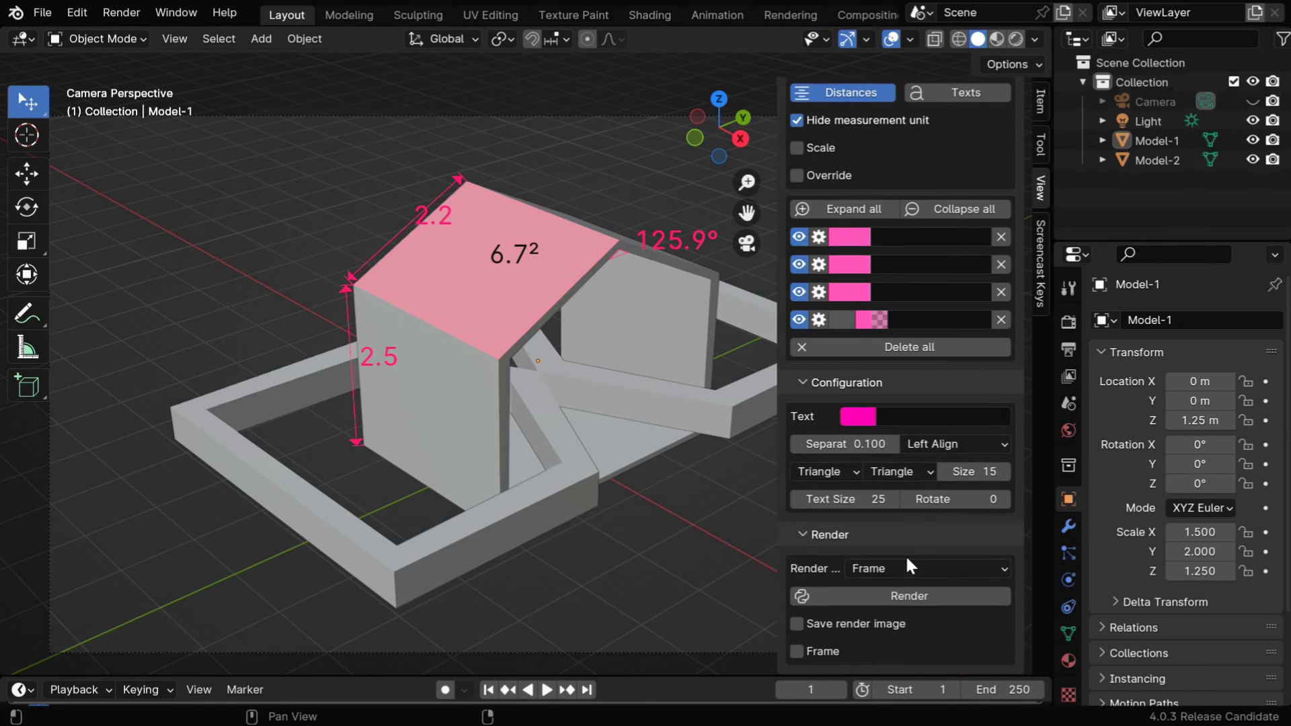
left_click(932, 596)
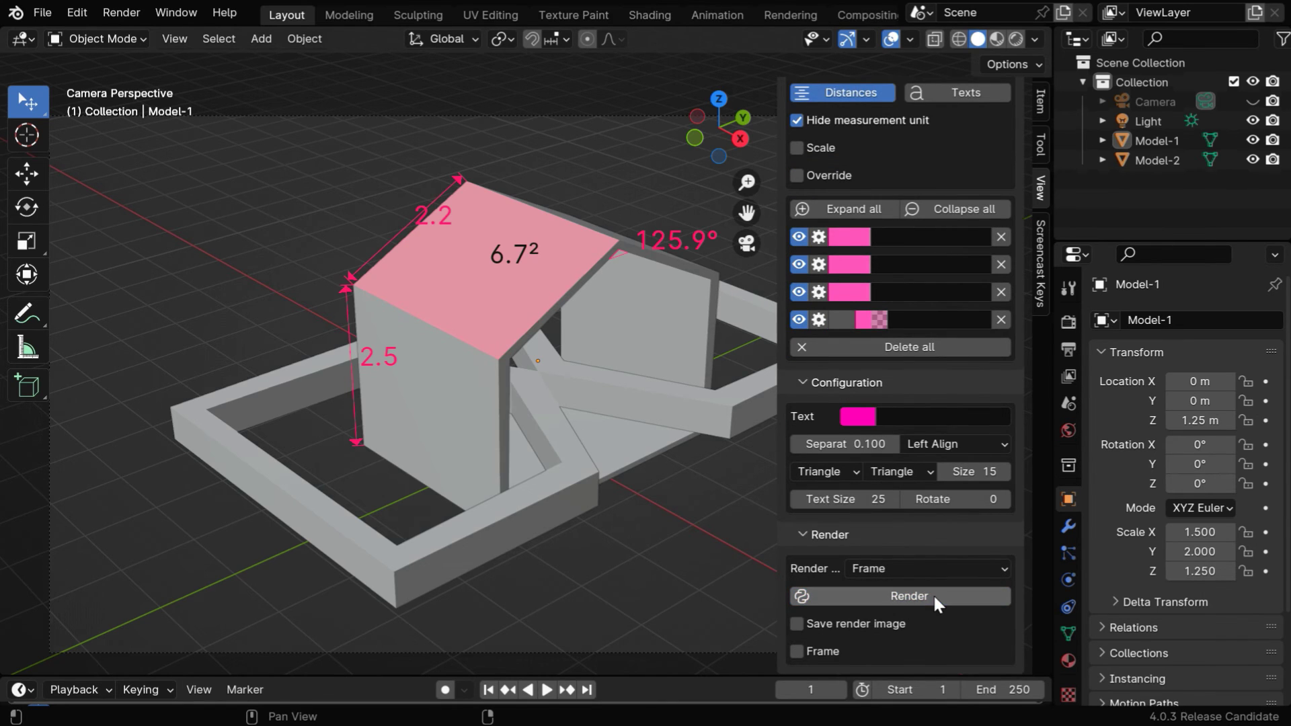
key("n")
left_click(19, 39)
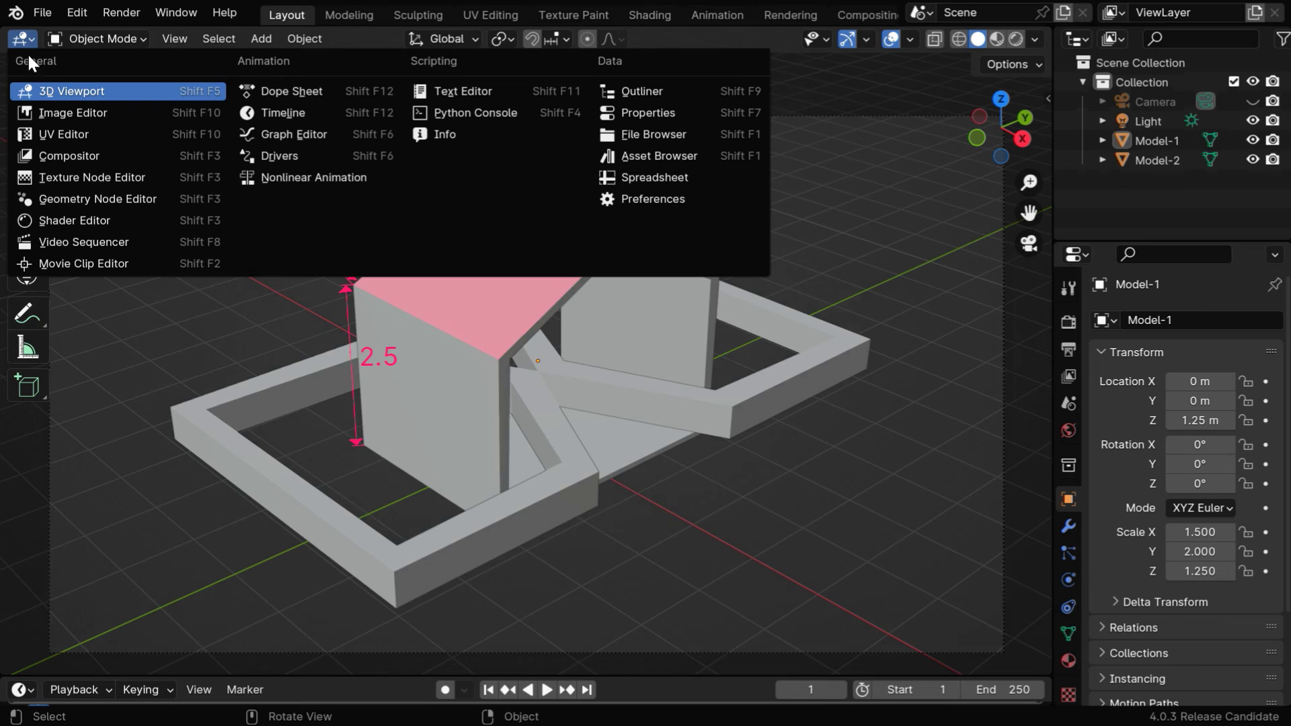
- Load measureit_output into the Compositor's Image node and render the frame with dimensions composited
left_click(57, 163)
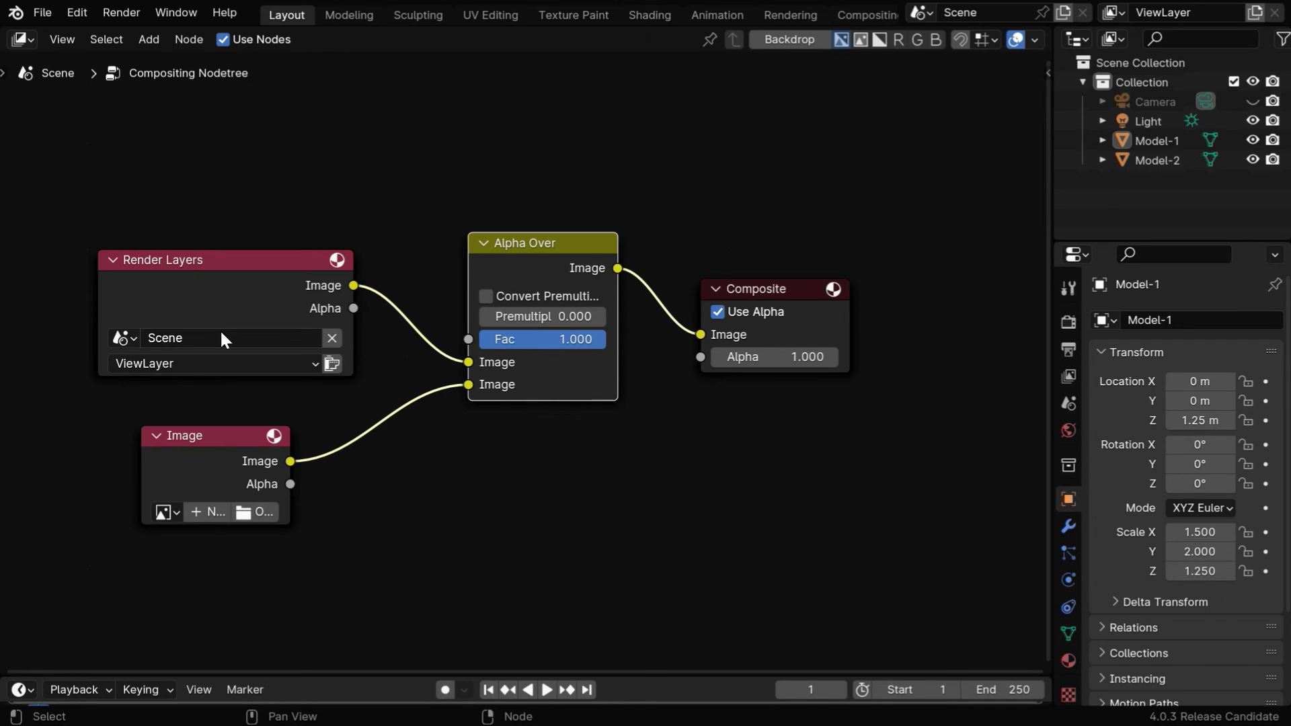
left_click(178, 511)
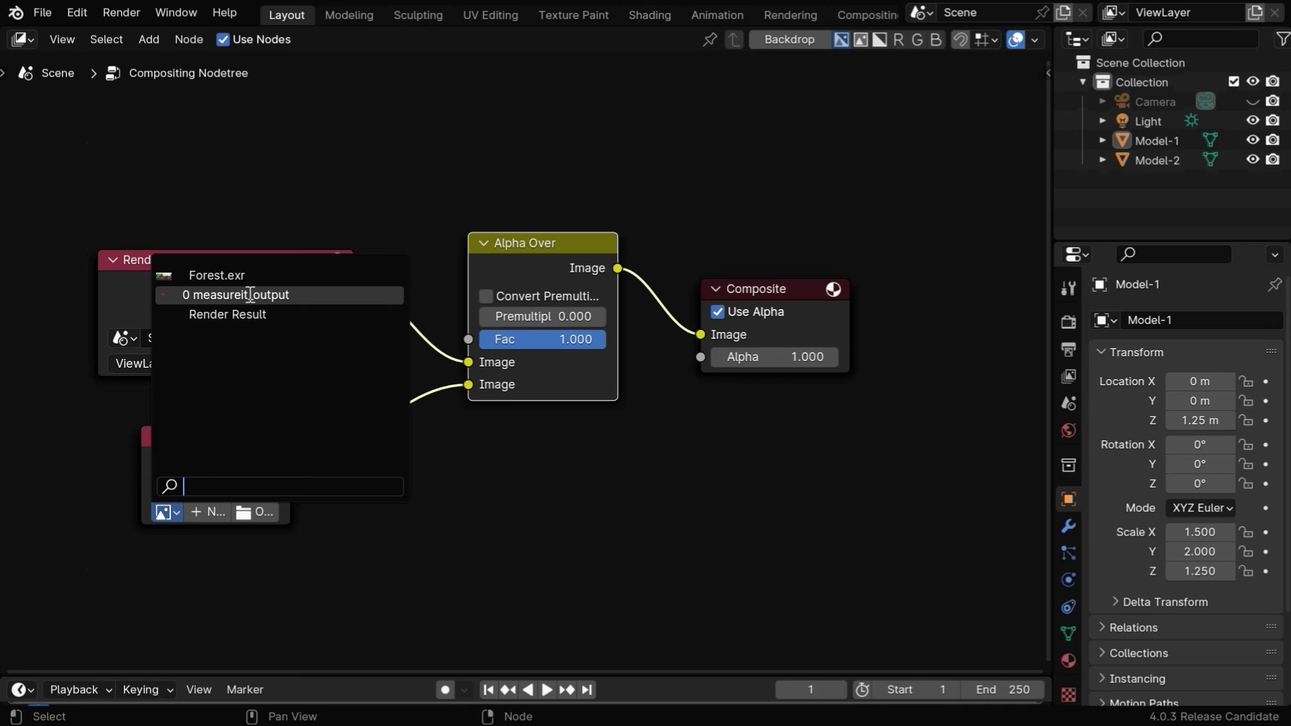
left_click(285, 296)
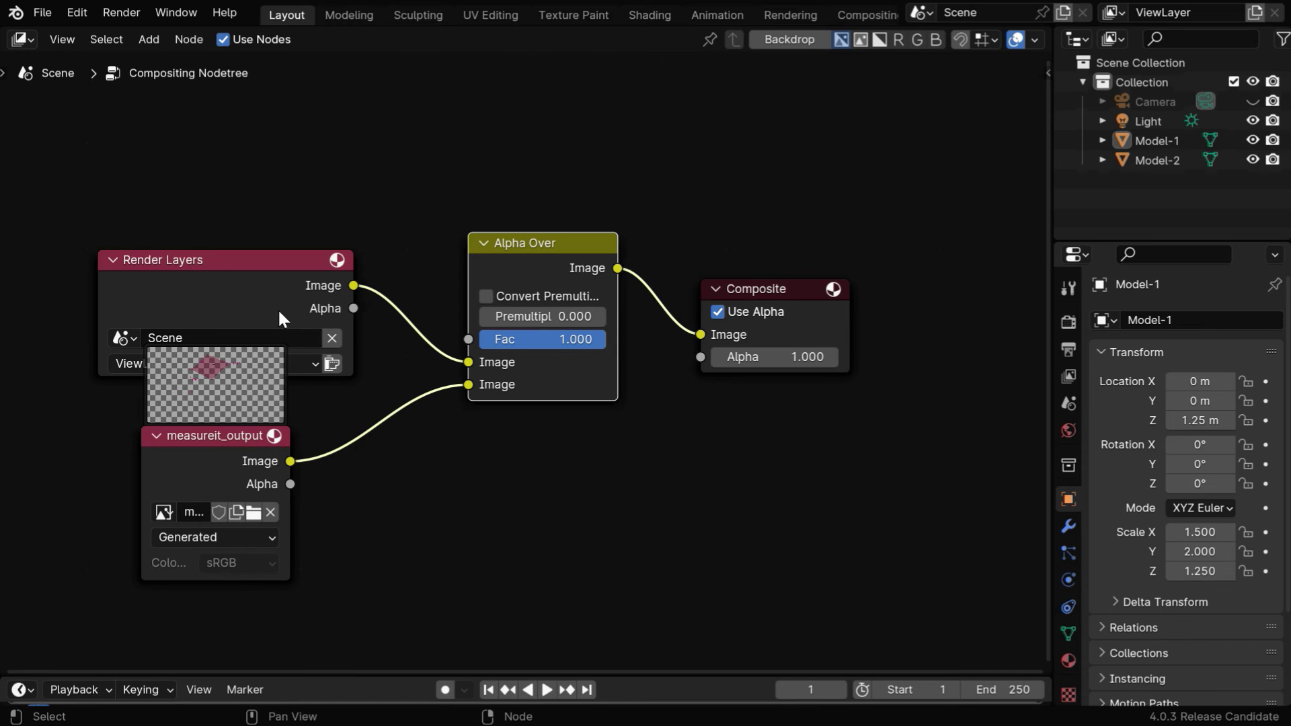
left_click(115, 11)
left_click(125, 32)
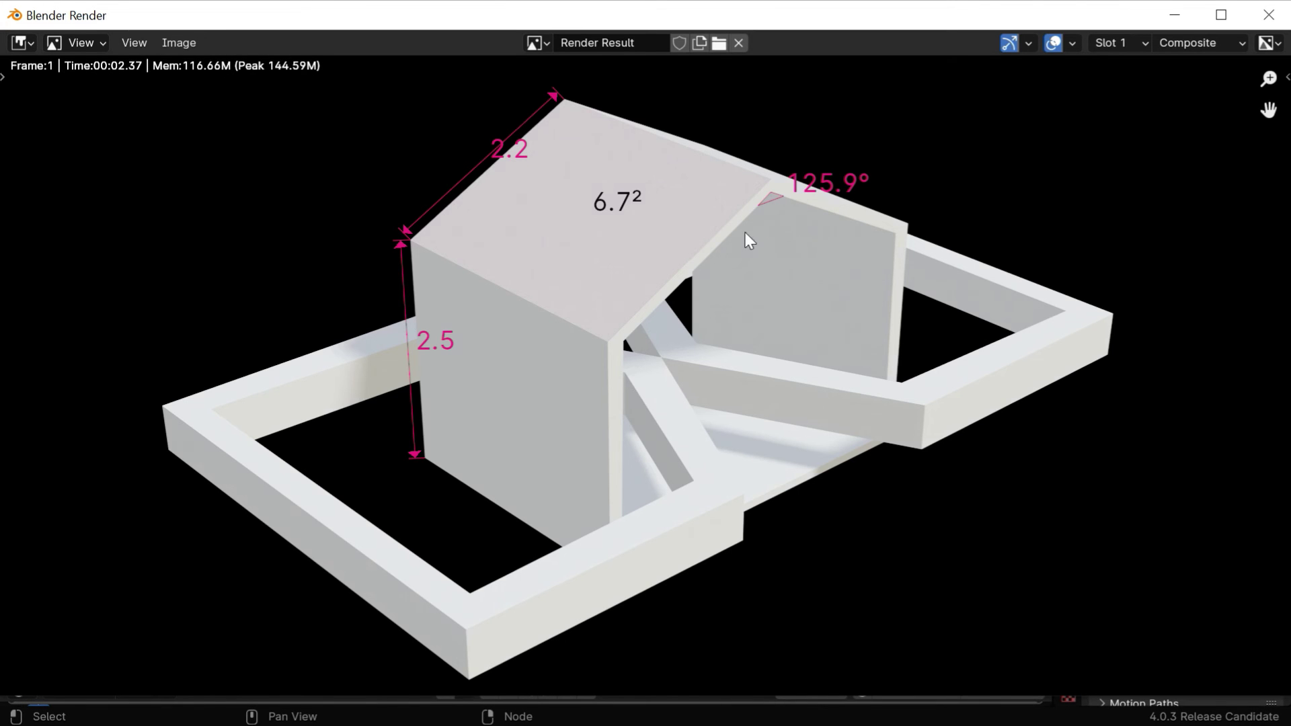
- Set MeasureIt to render the whole animation and save its rendered images
key("Escape")
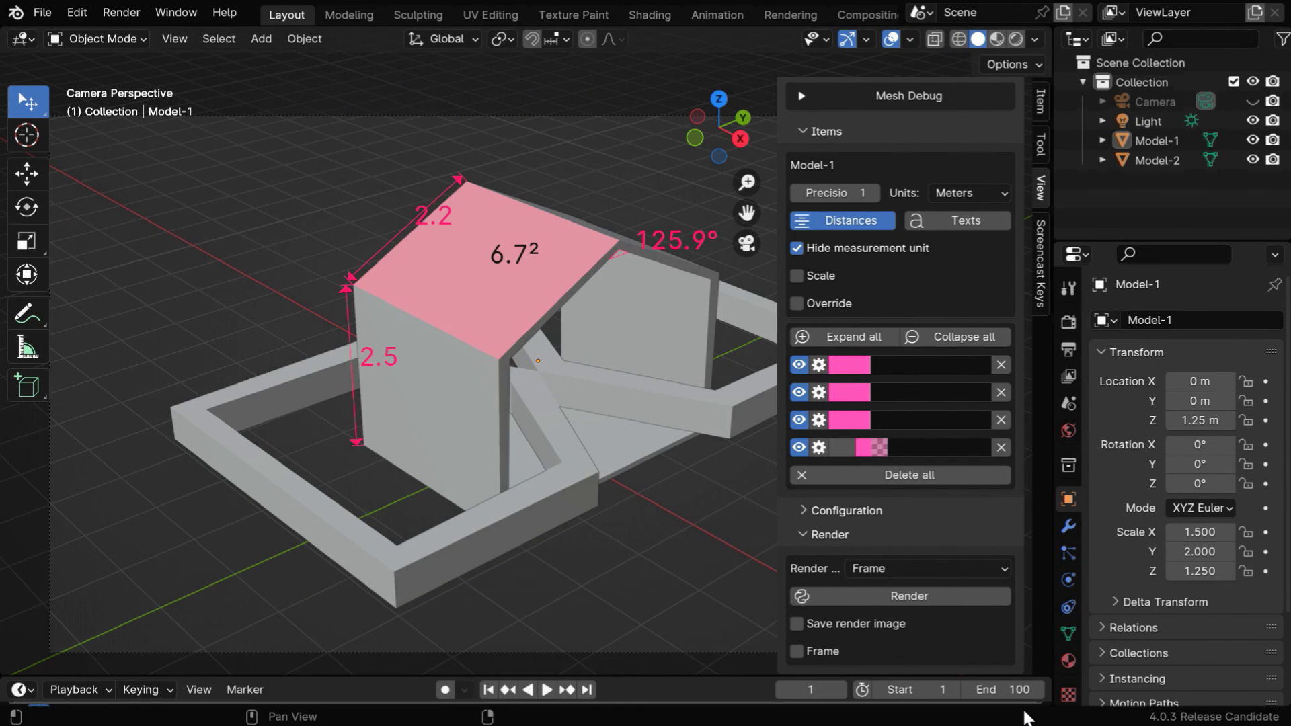
left_click(888, 568)
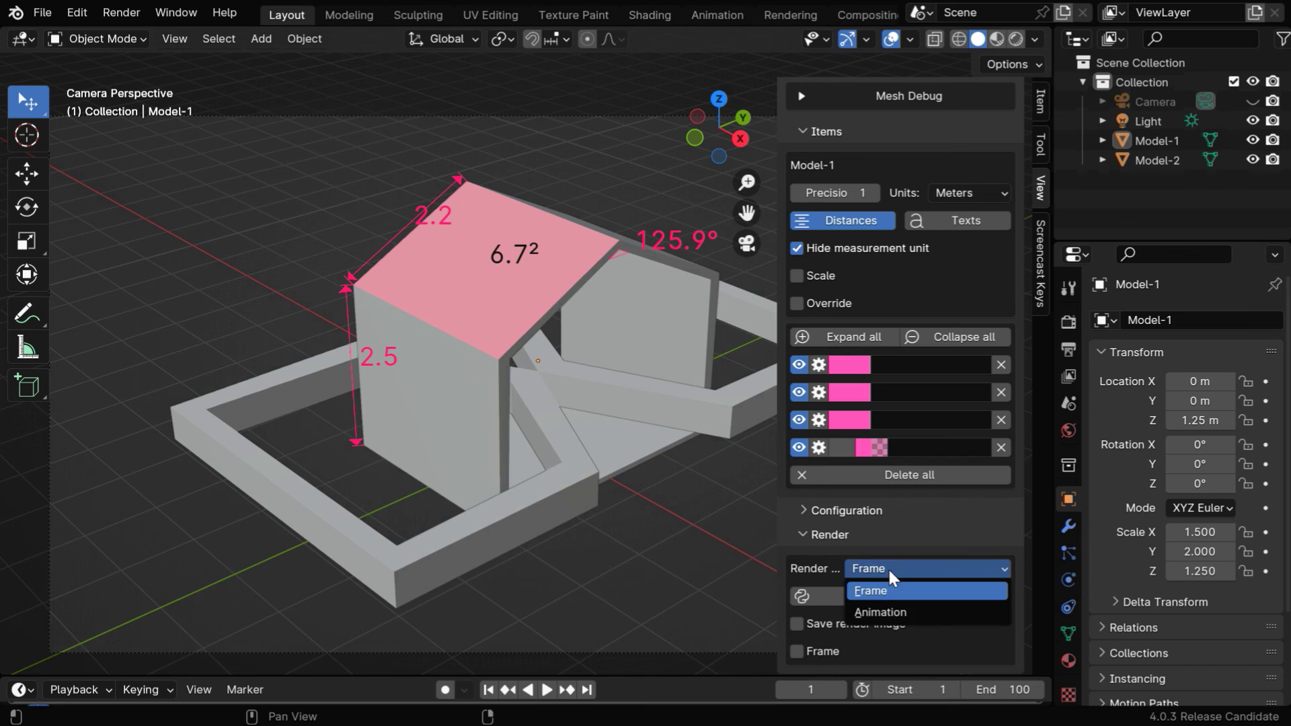
left_click(885, 609)
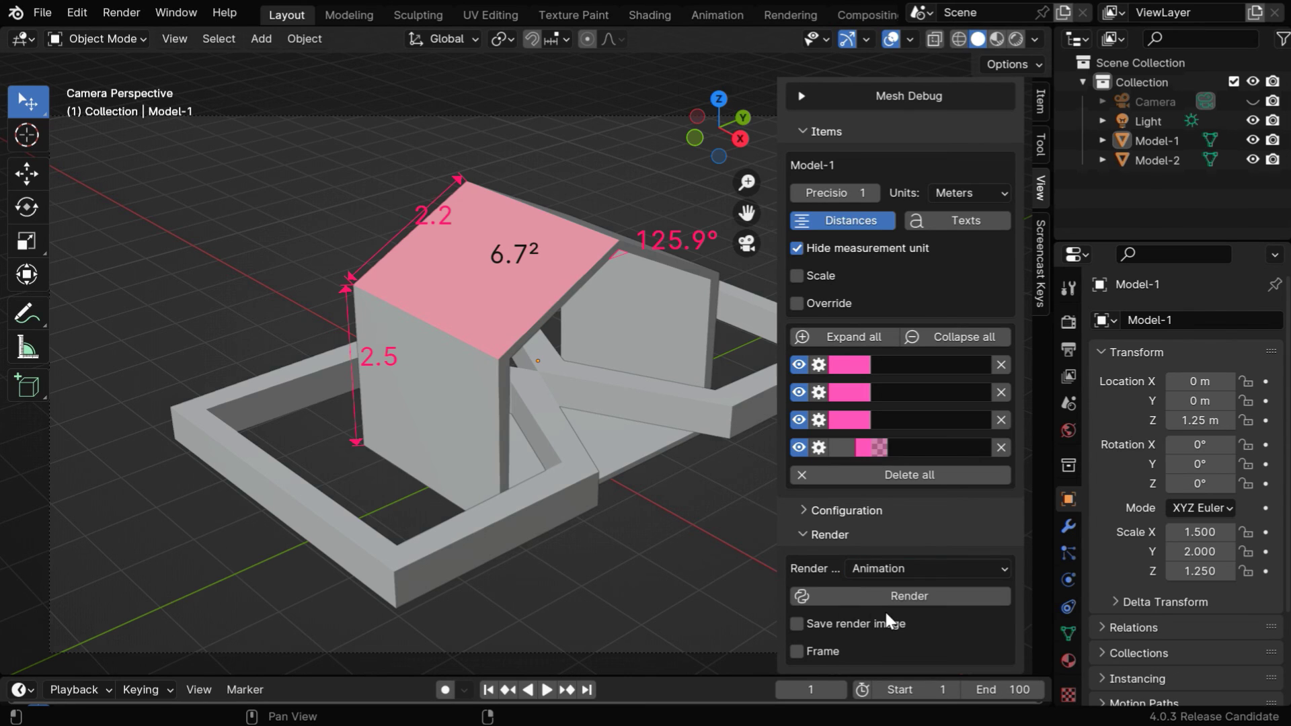
left_click(845, 622)
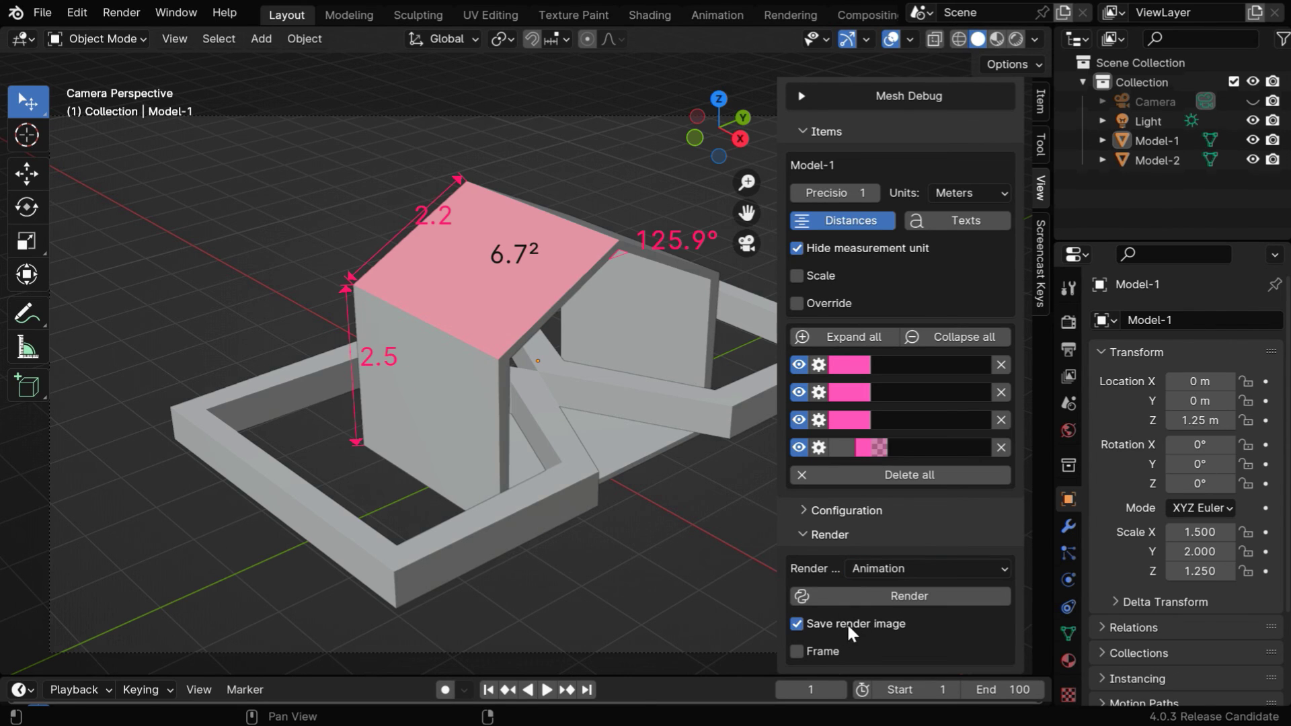
- Point the output path to the Measurements folder and render the dimension frames
left_click(1066, 347)
scroll(1163, 605, "down", 5)
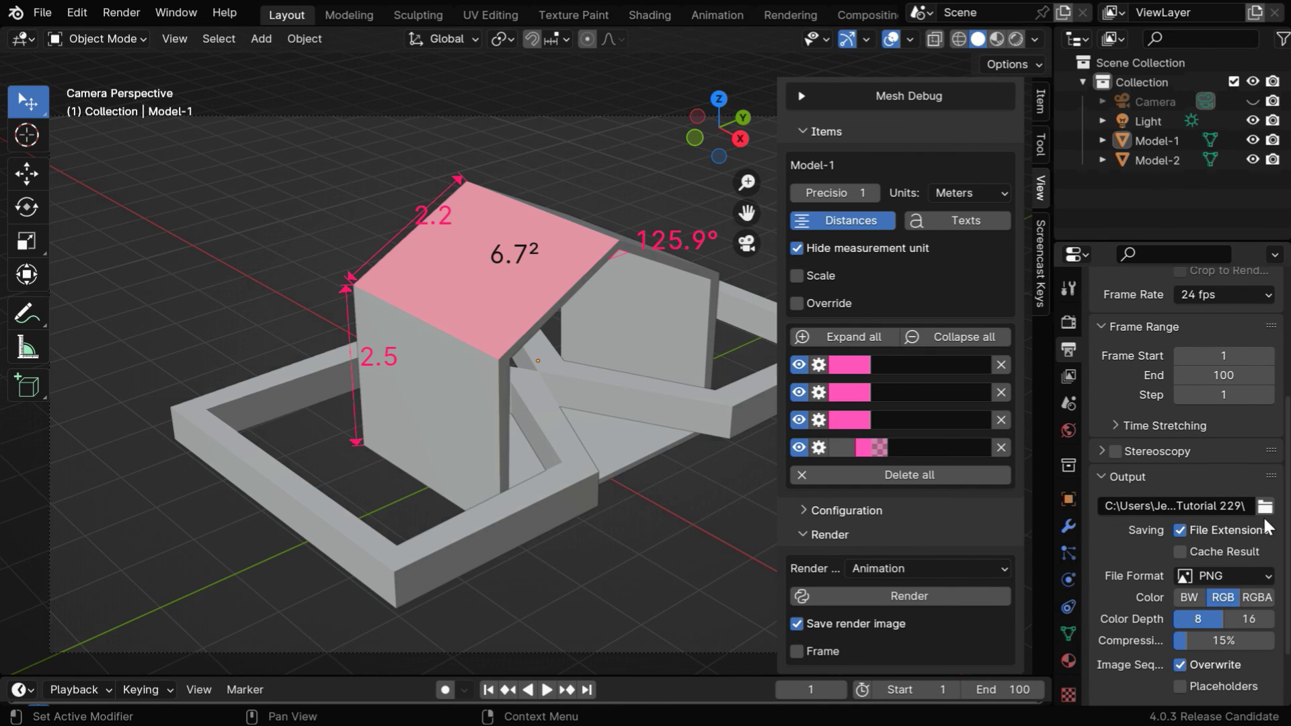
left_click(1264, 506)
left_click(417, 257)
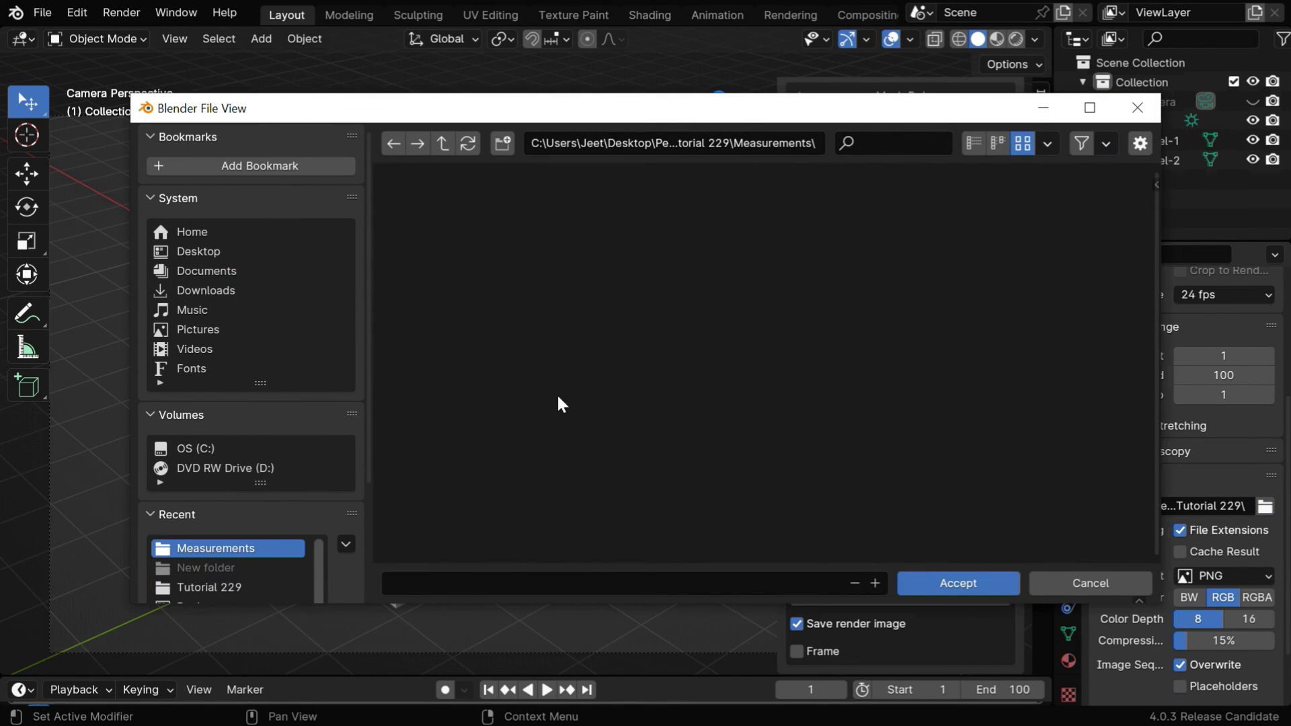
left_click(952, 577)
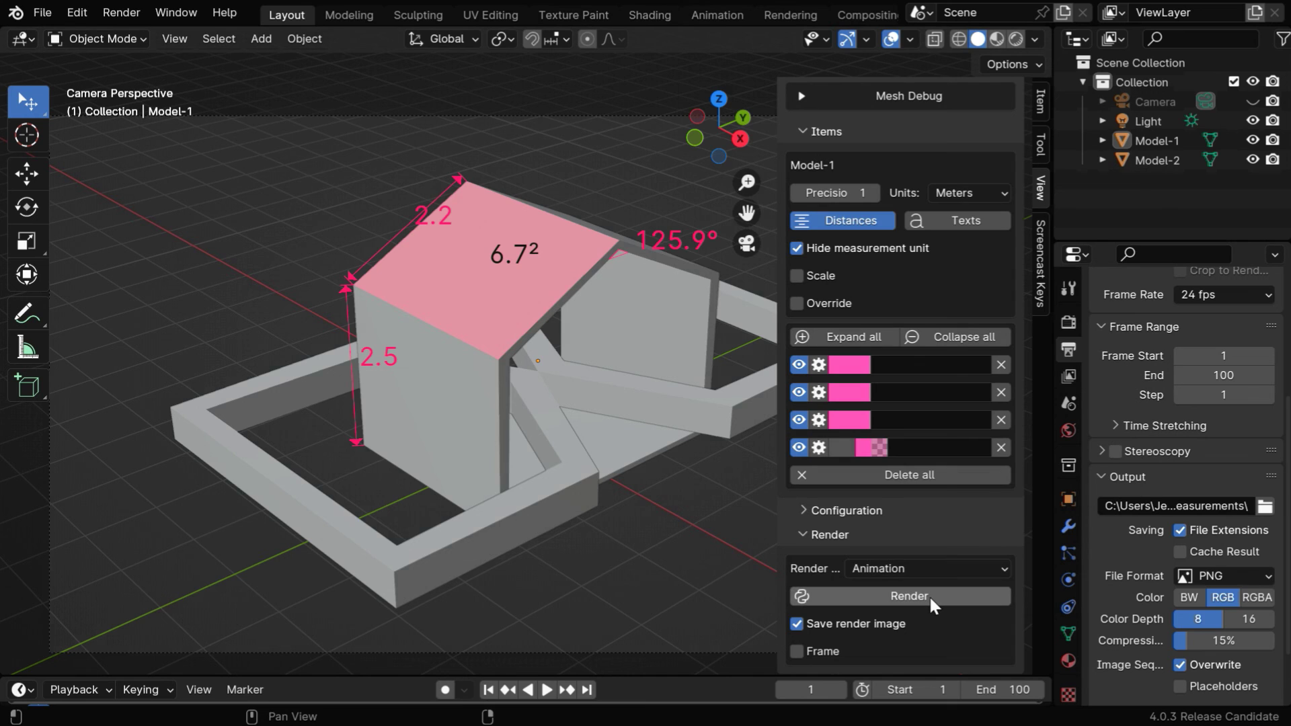
left_click(929, 595)
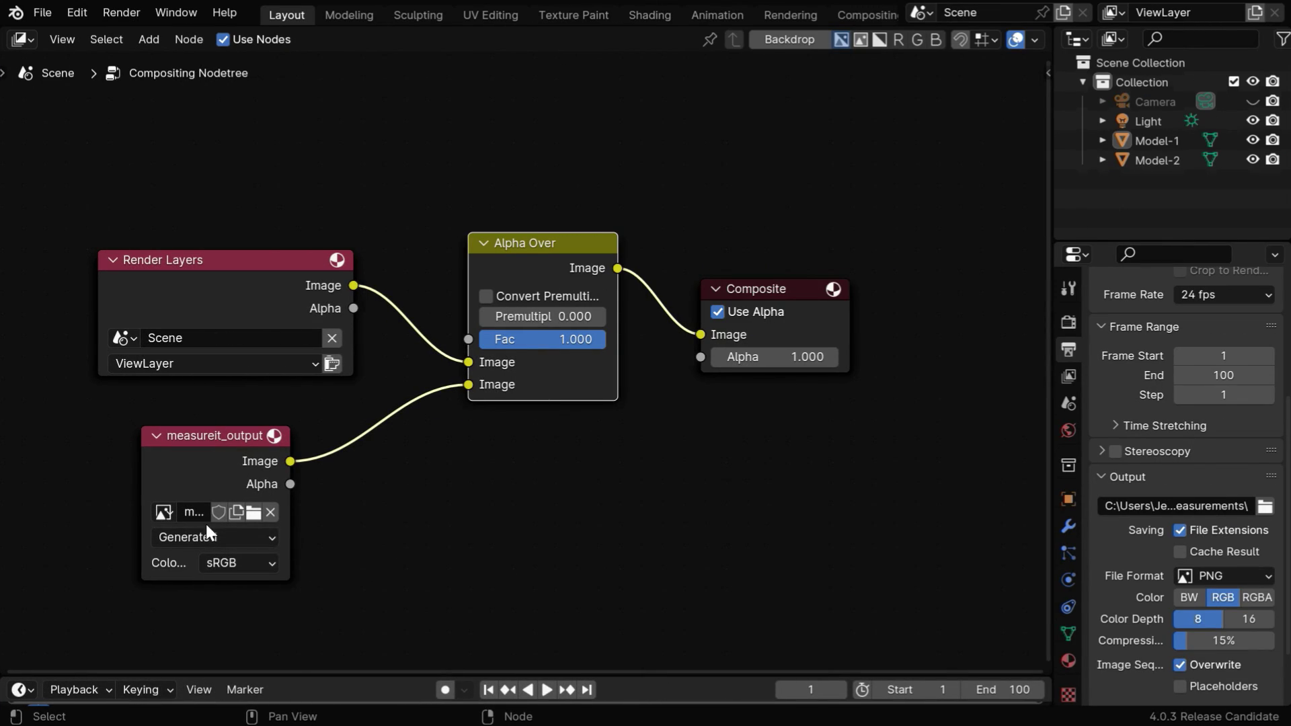
- Replace the node's single image with all mit_frame PNGs from Measurements as a sequence
left_click(270, 513)
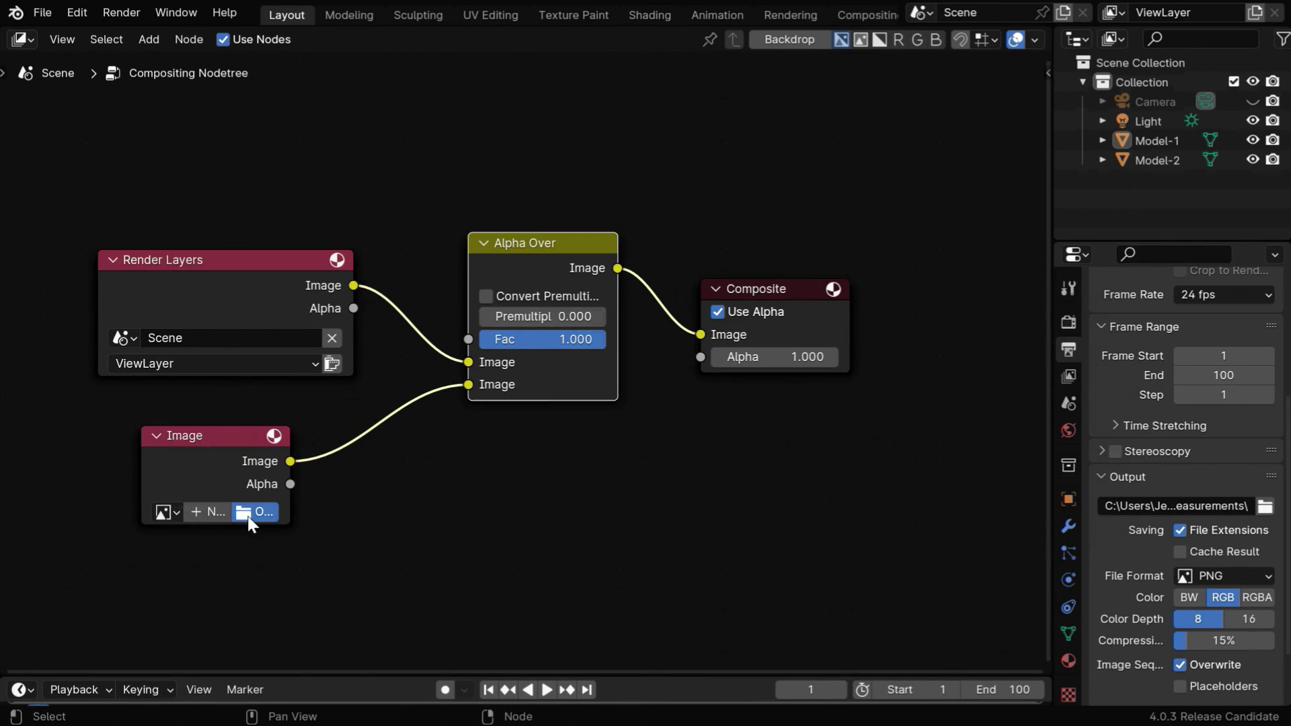
left_click(267, 514)
double_click(441, 273)
left_click(442, 272)
key("a")
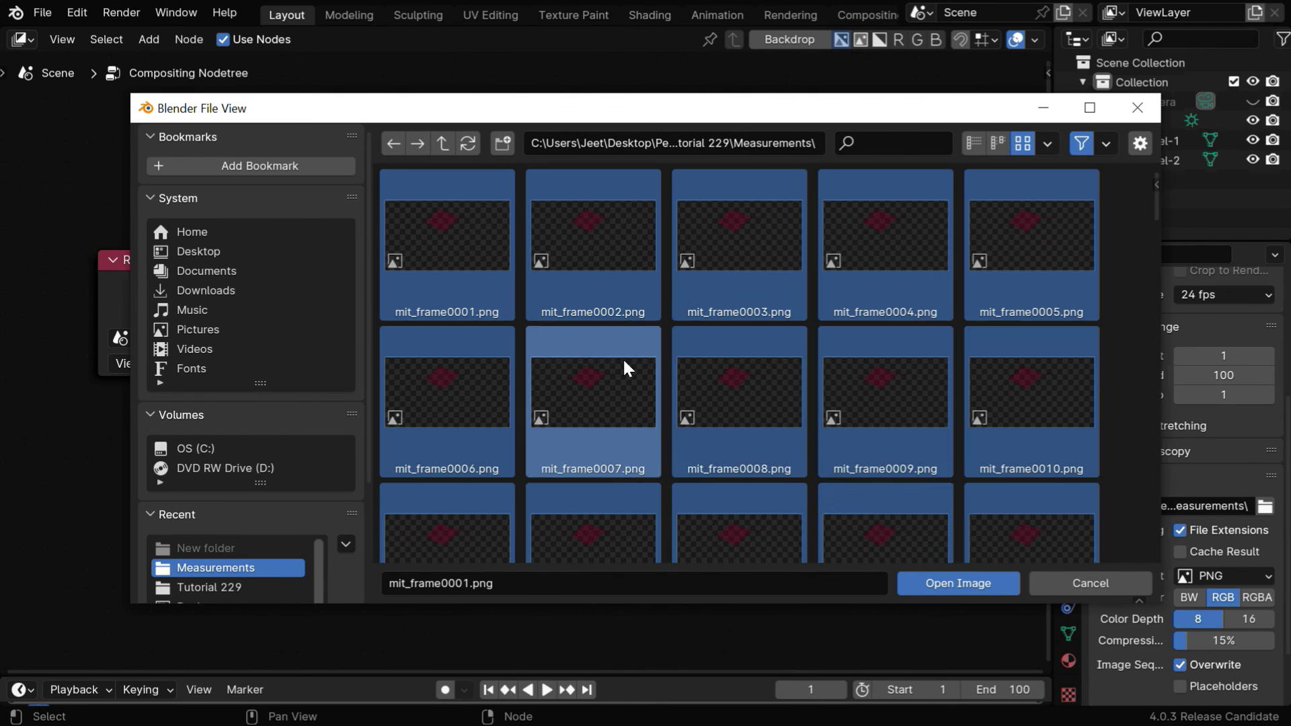
left_click(929, 583)
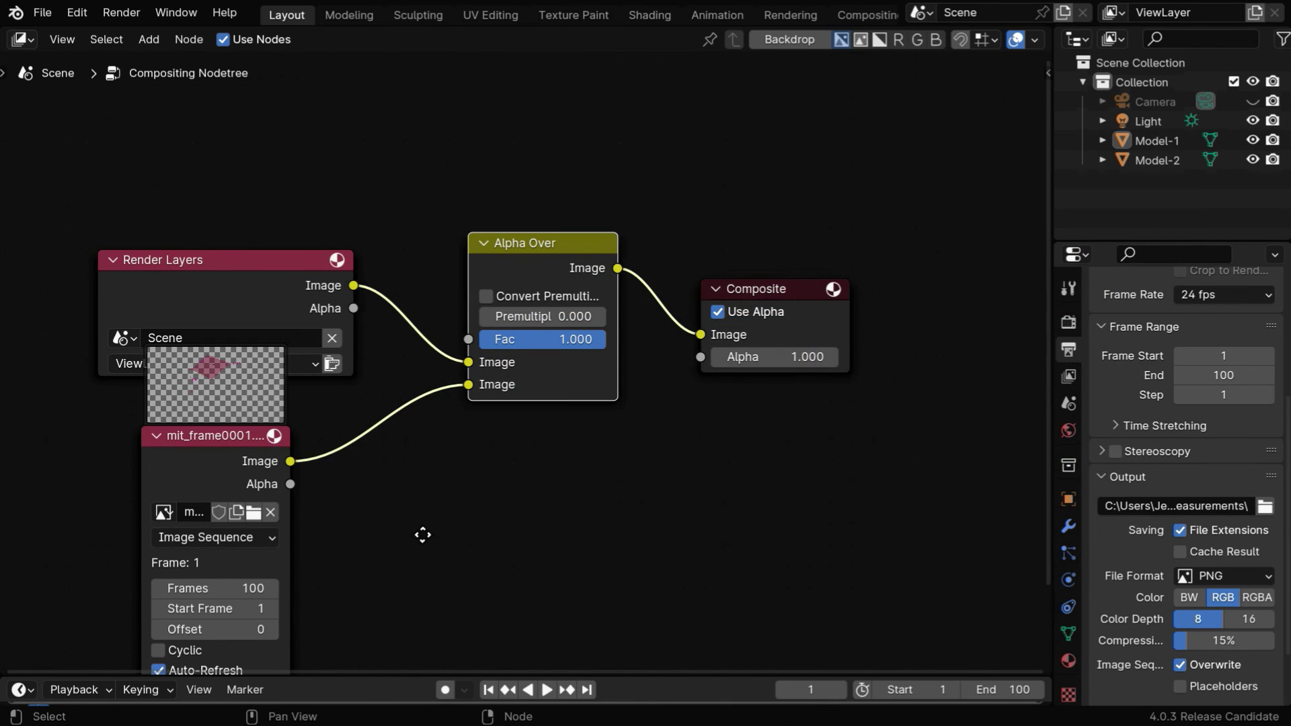
- Move the nodes up, step through four frames to check, then return to frame 1
key("g")
left_click(418, 426)
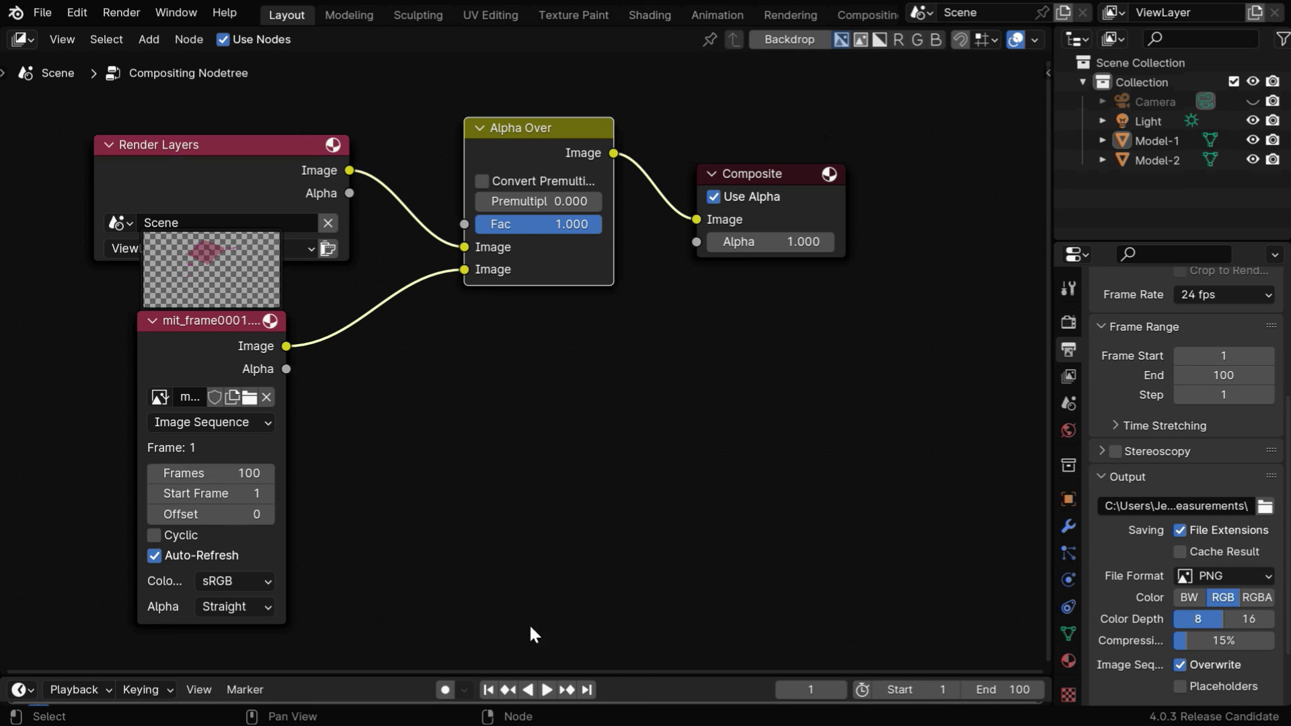
left_click(841, 690)
left_click(841, 690)
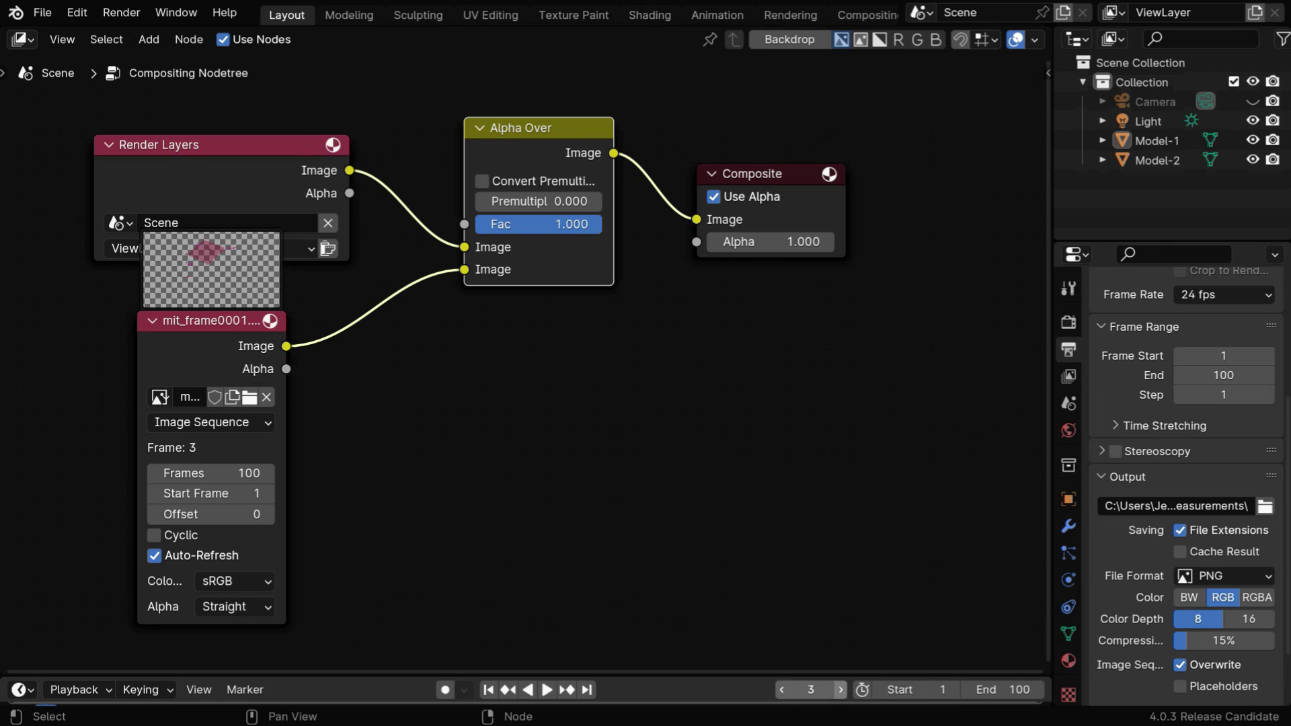
left_click(840, 689)
left_click(841, 690)
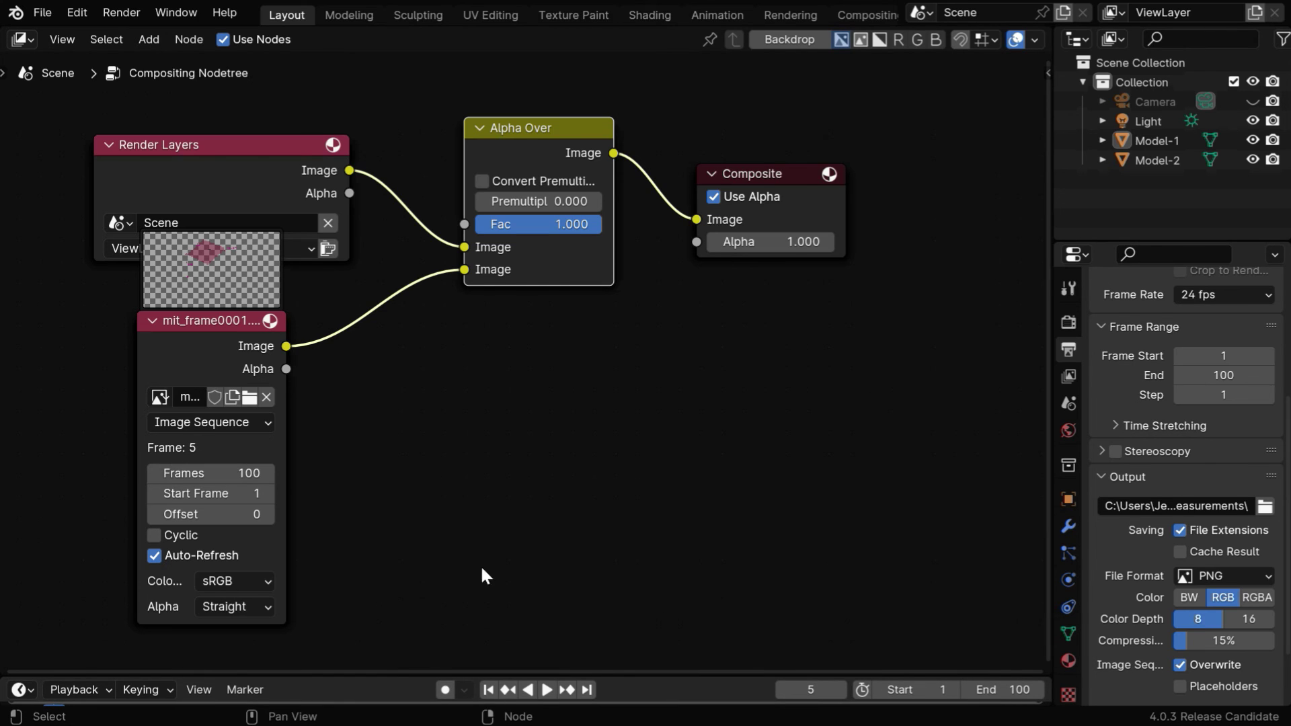
left_click(489, 690)
left_click(127, 12)
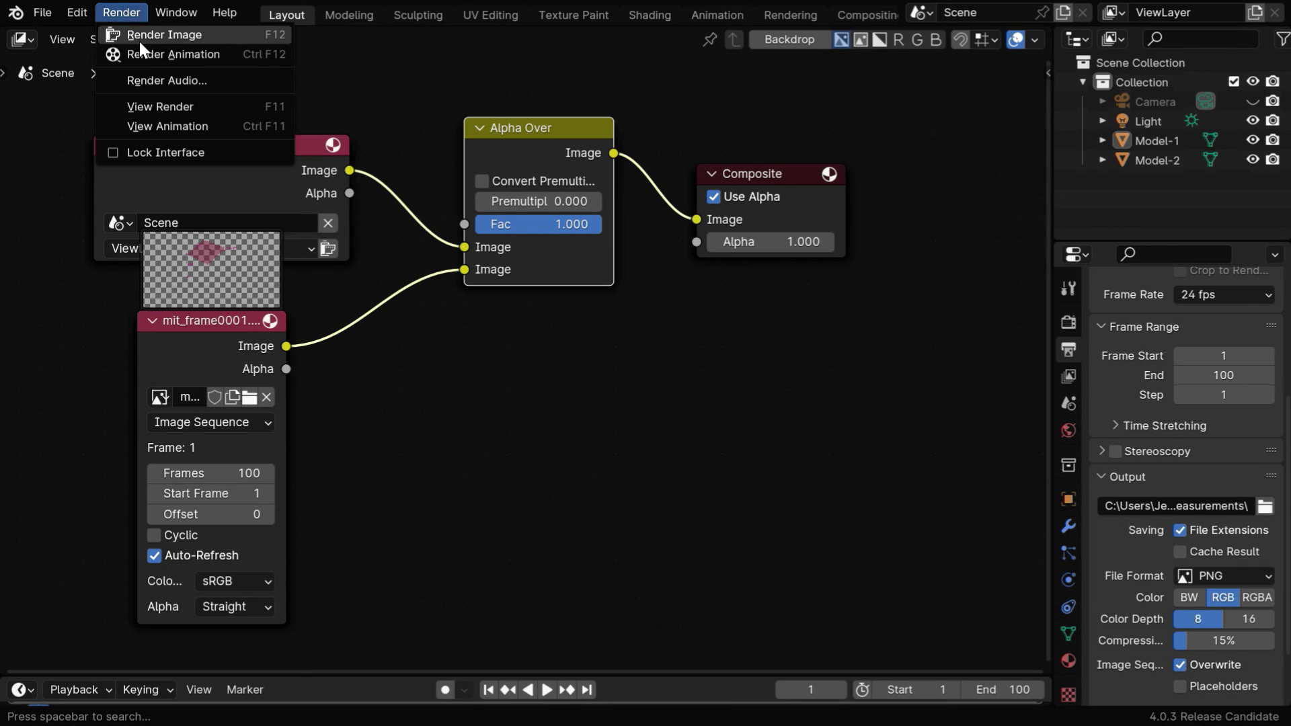